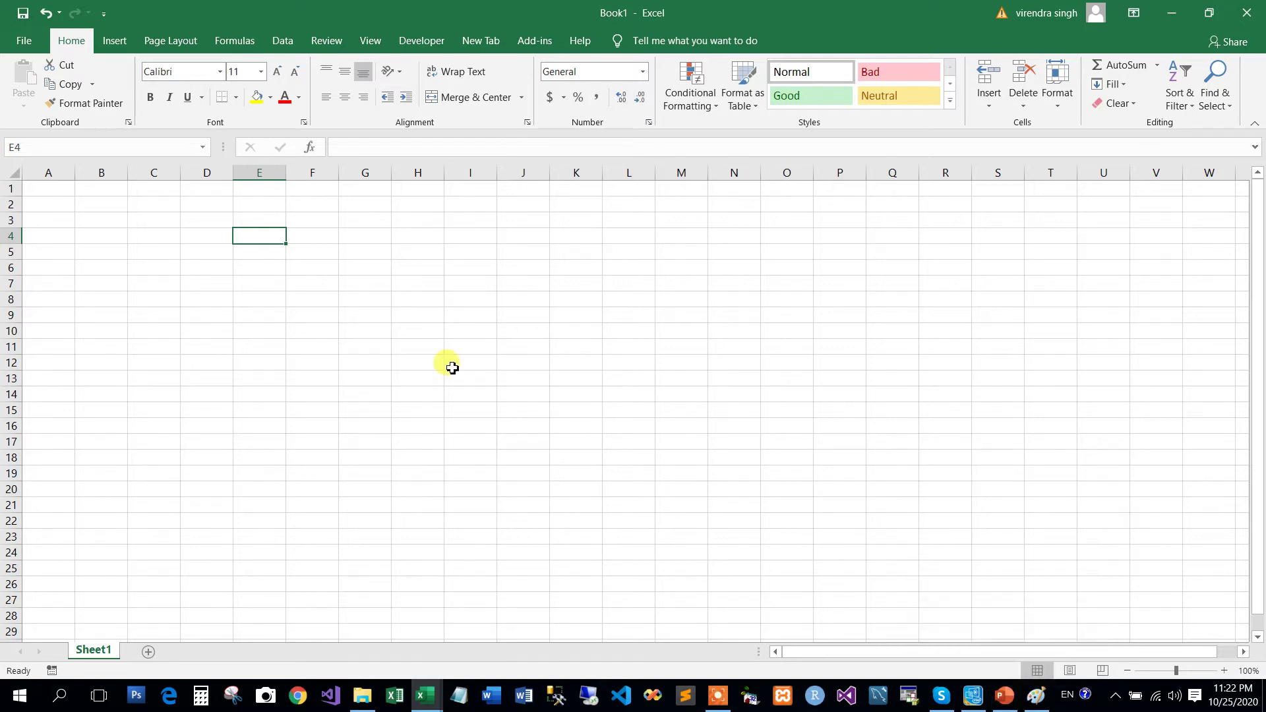
# - Examine the blank worksheet's cell grid by highlighting large ranges from A1 and selecting single cells
pyautogui.click(382, 341)
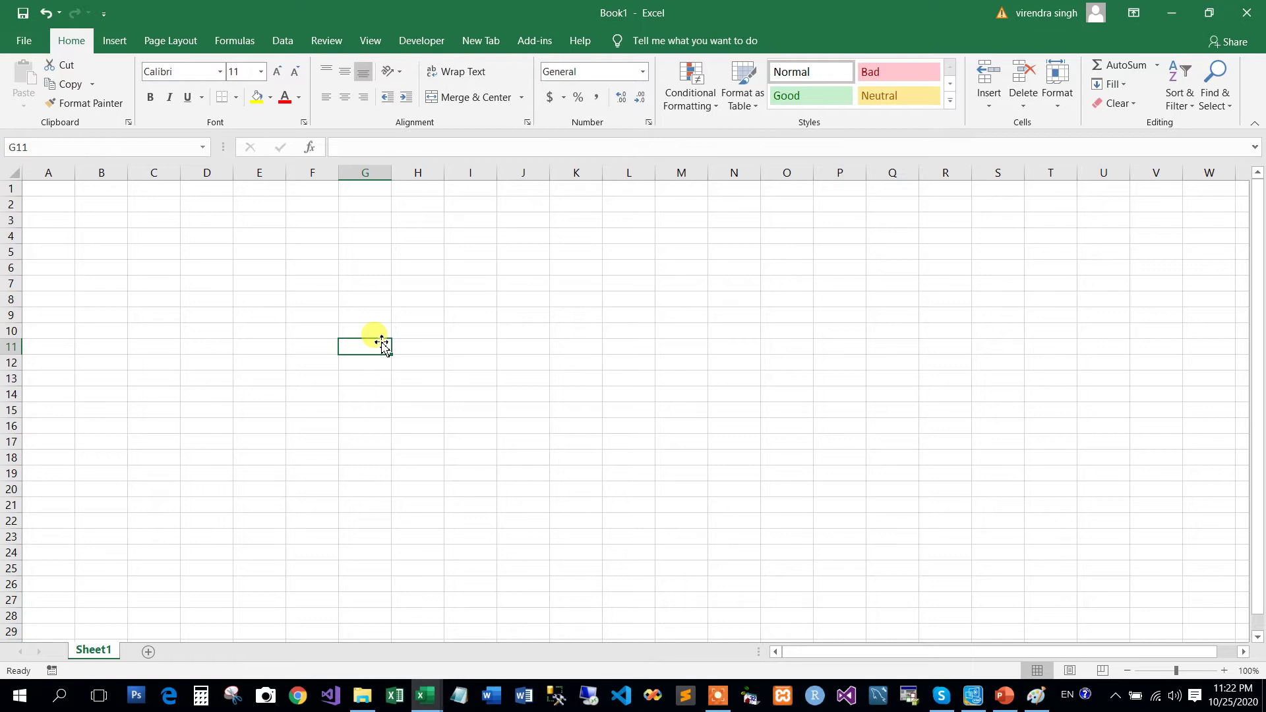
pyautogui.moveTo(52, 189); pyautogui.dragTo(1204, 625)
pyautogui.click(322, 362)
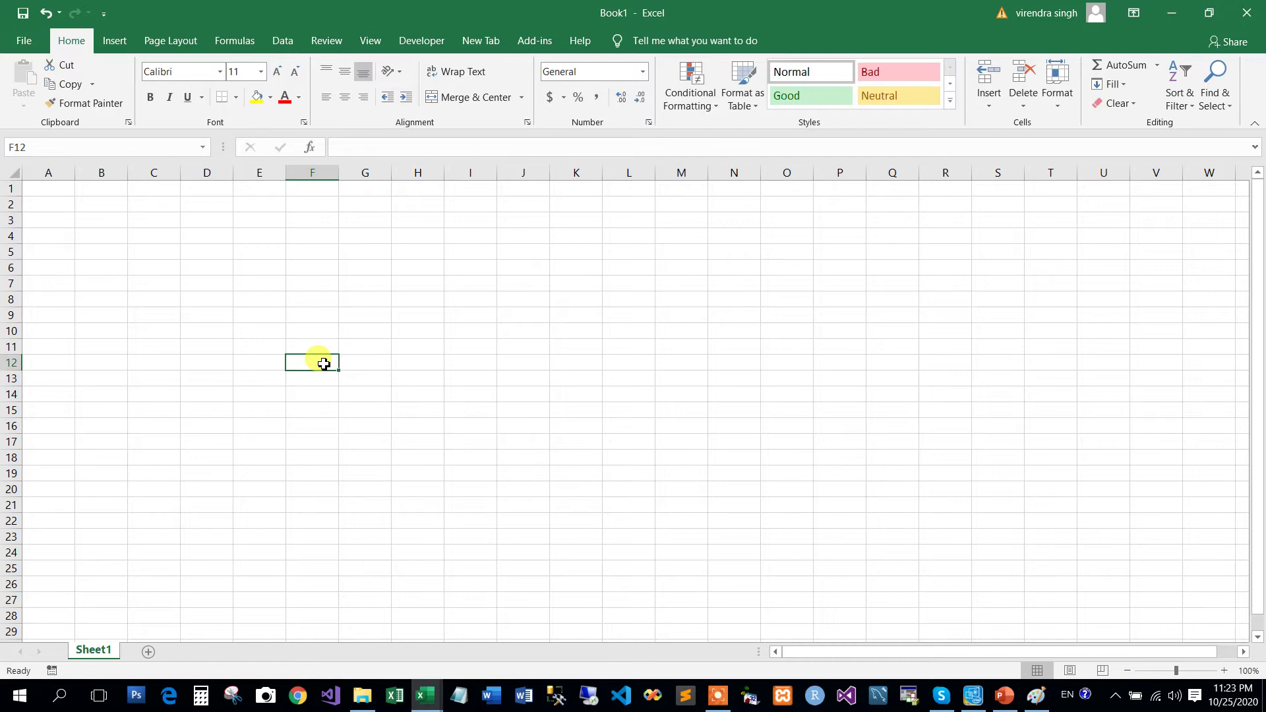
pyautogui.moveTo(45, 189); pyautogui.dragTo(1161, 572)
pyautogui.click(254, 285)
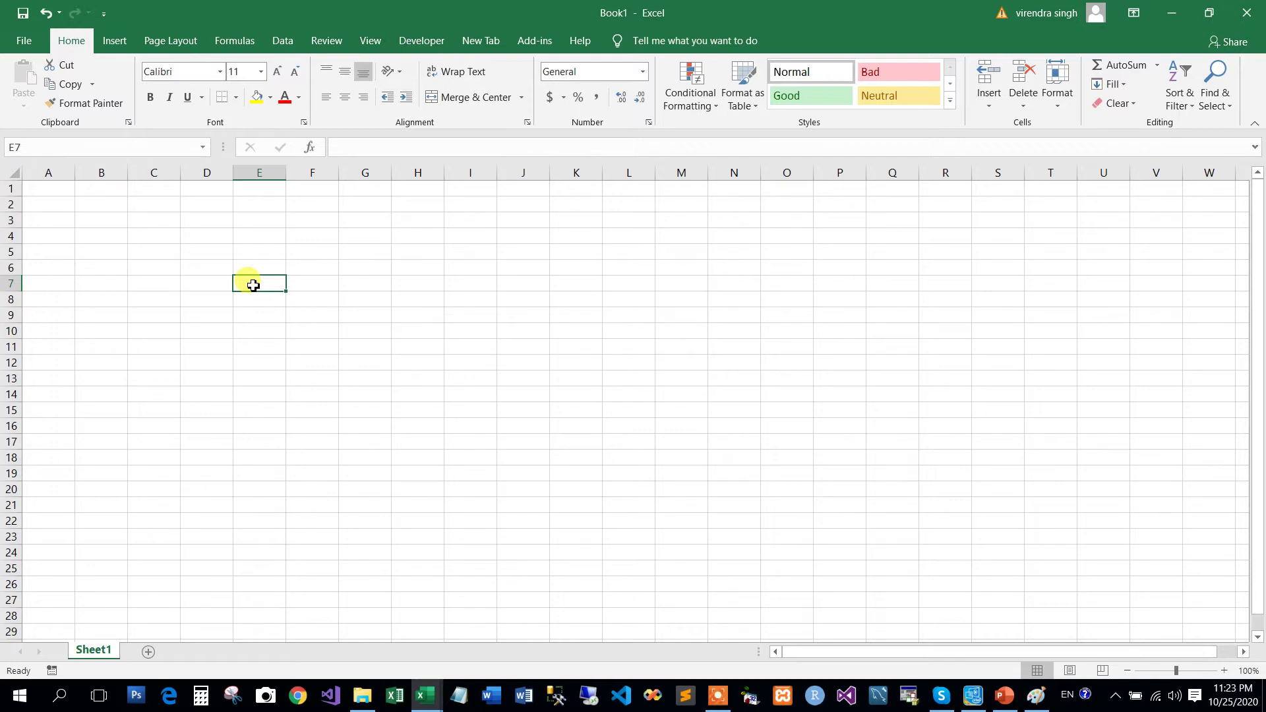
pyautogui.click(166, 235)
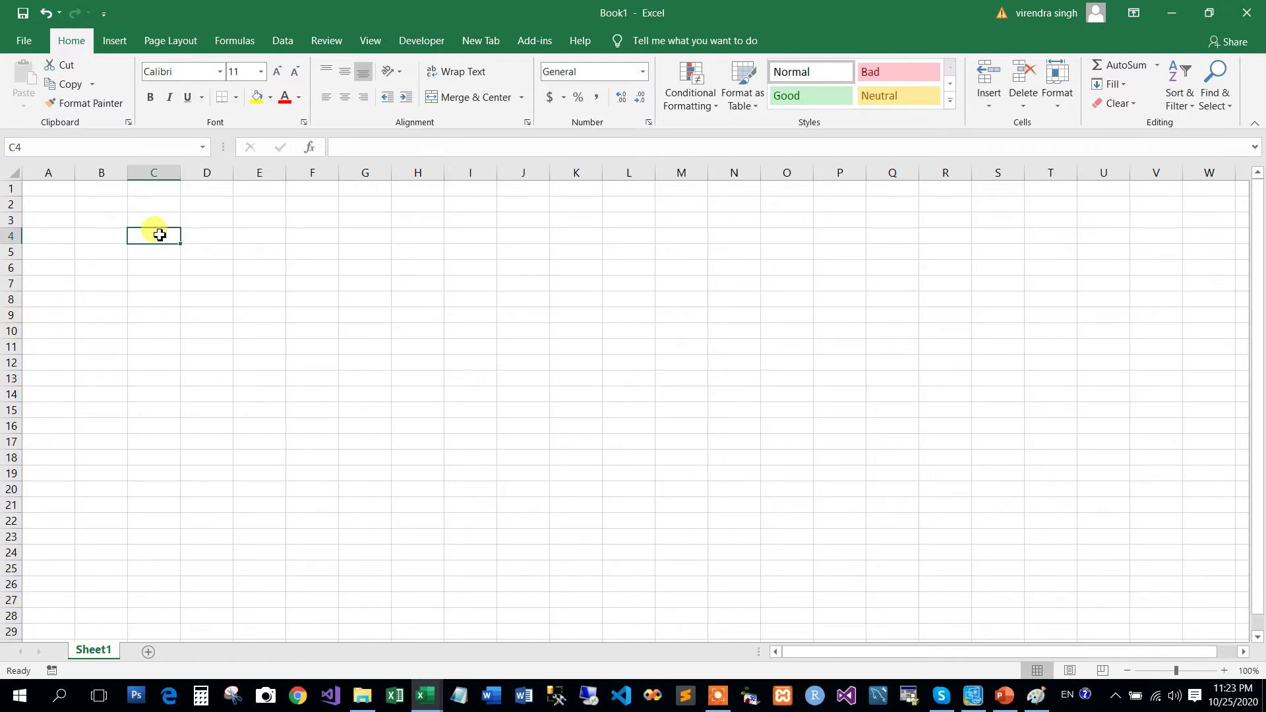
pyautogui.moveTo(52, 191); pyautogui.dragTo(1105, 581)
pyautogui.click(775, 470)
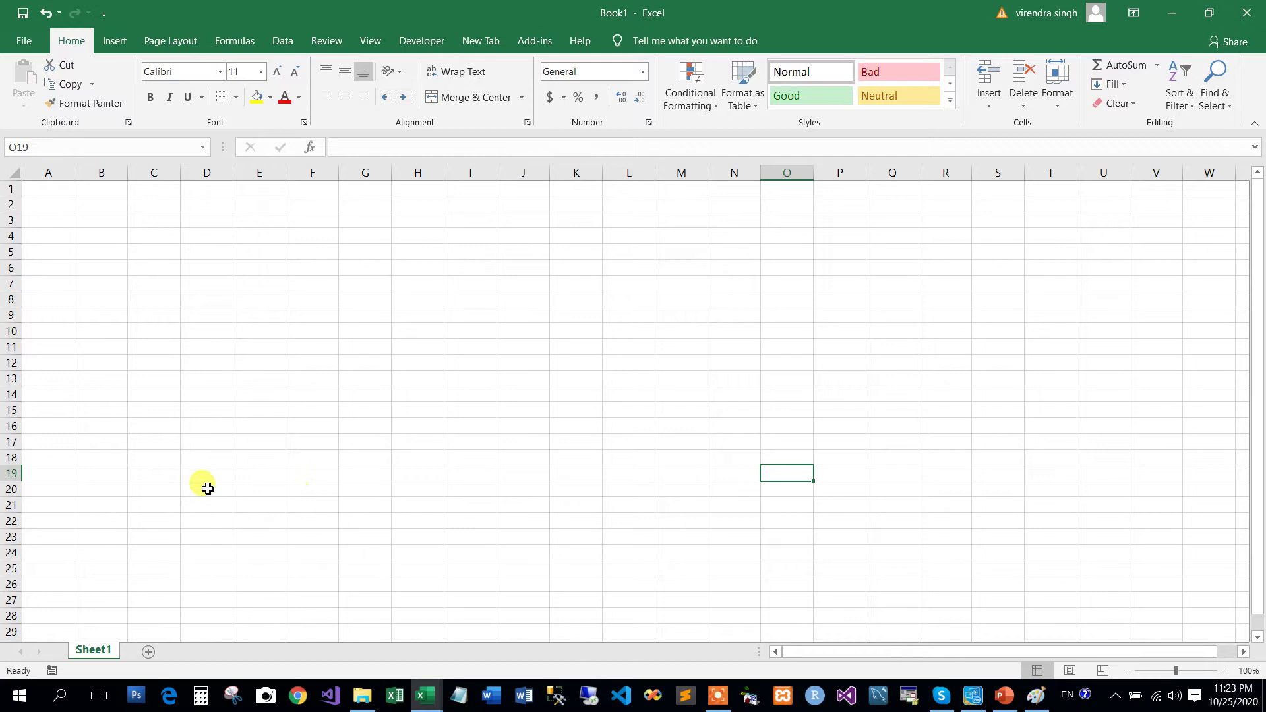
pyautogui.click(148, 584)
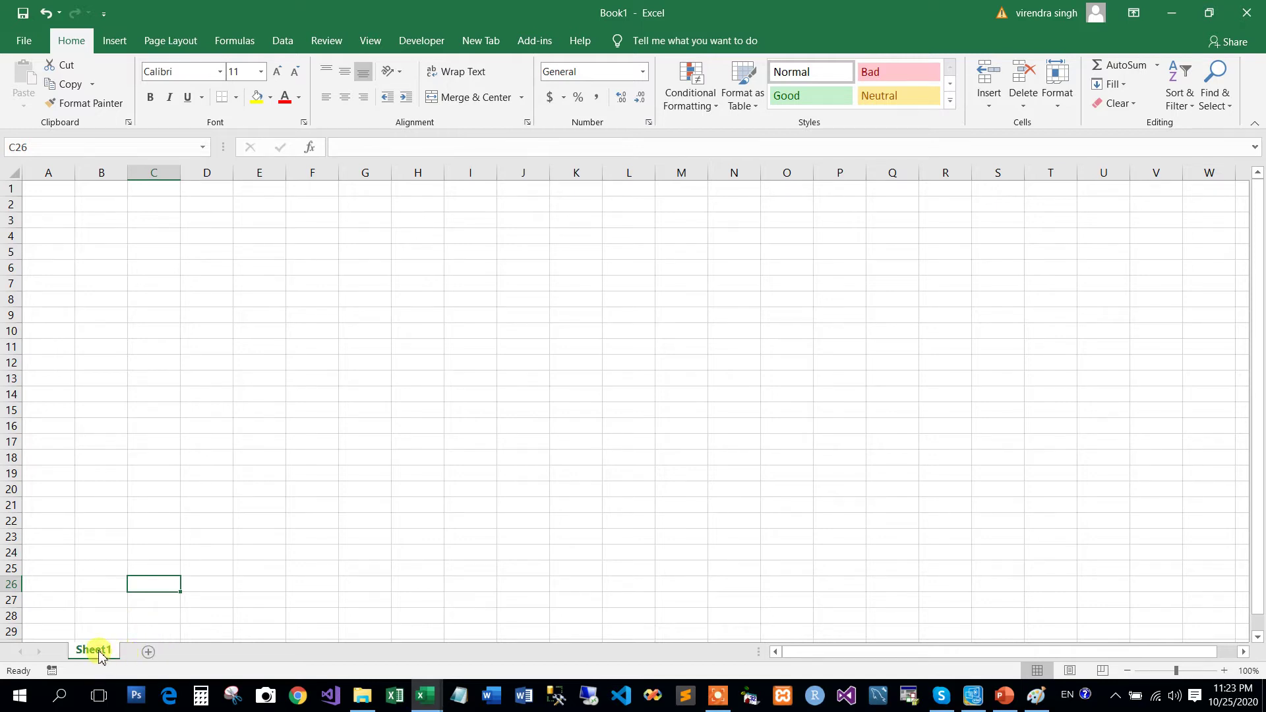
# - Add two new worksheets to the workbook and return to Sheet1
pyautogui.click(149, 653)
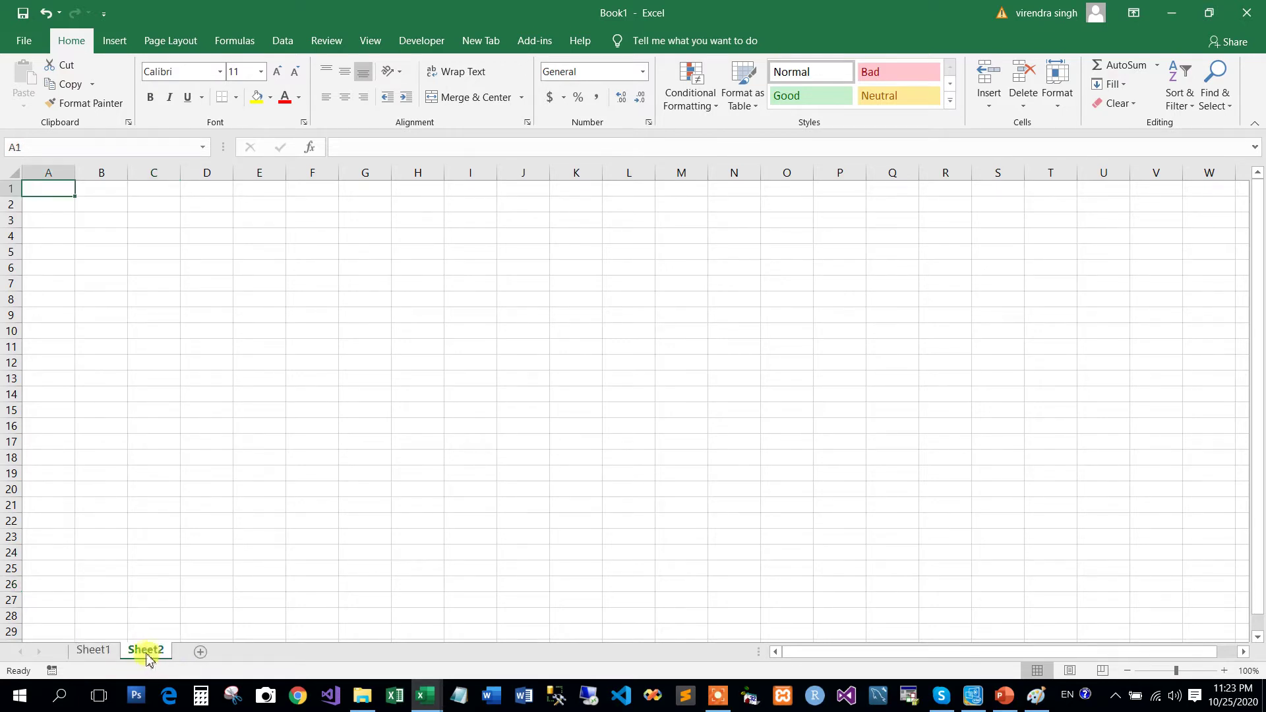
pyautogui.click(197, 655)
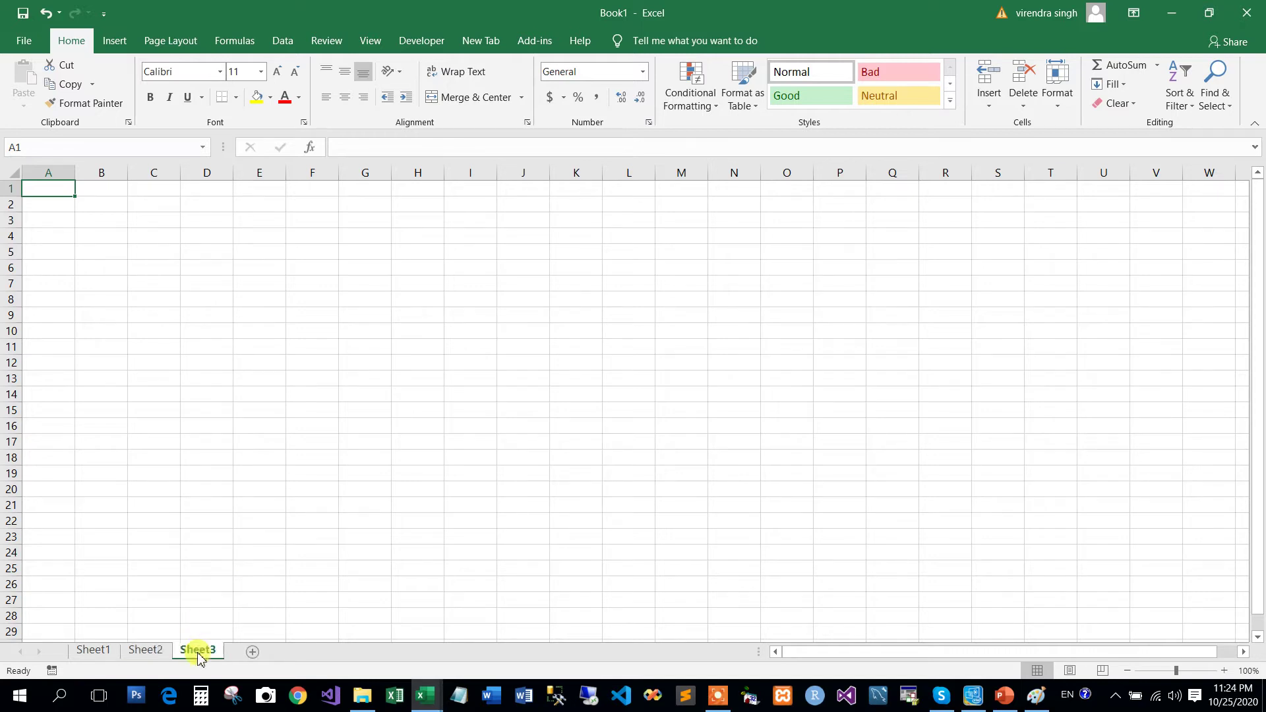
pyautogui.click(105, 651)
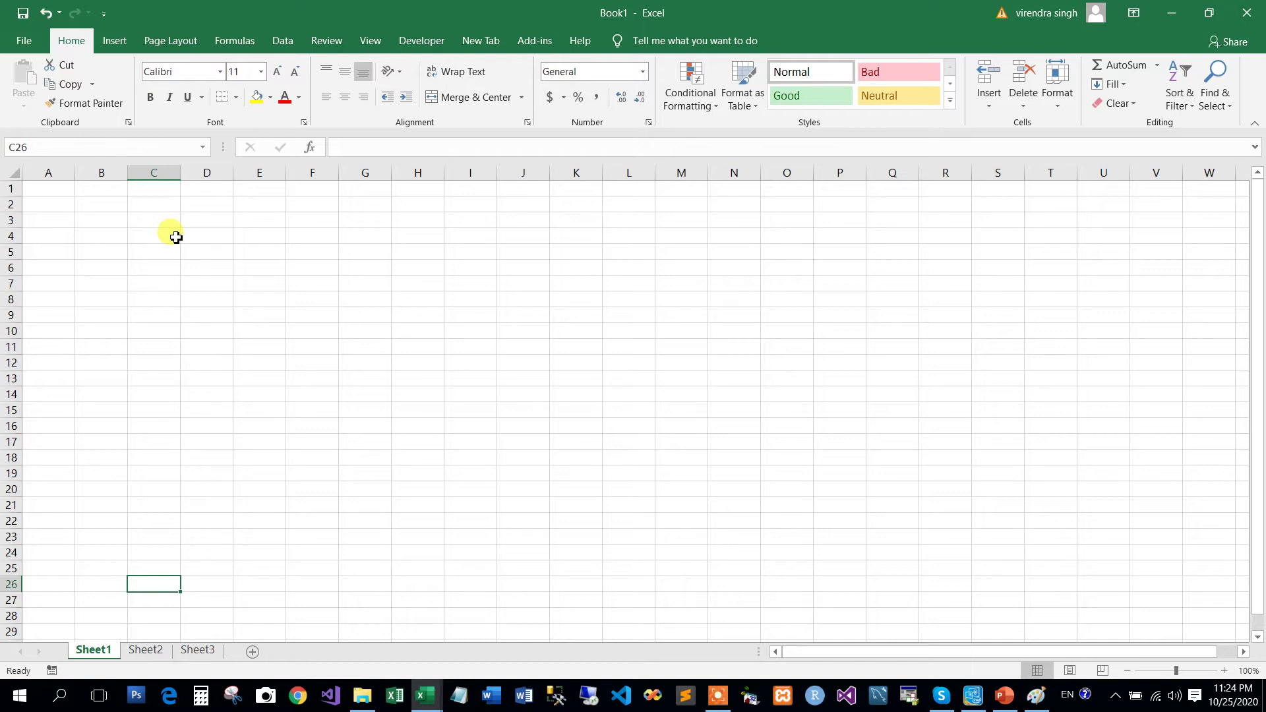
# - Highlight the vertical cell ranges A1:A22, B1:B16 and C1:C10 in turn to show the columns, and clear the selection
pyautogui.click(53, 190)
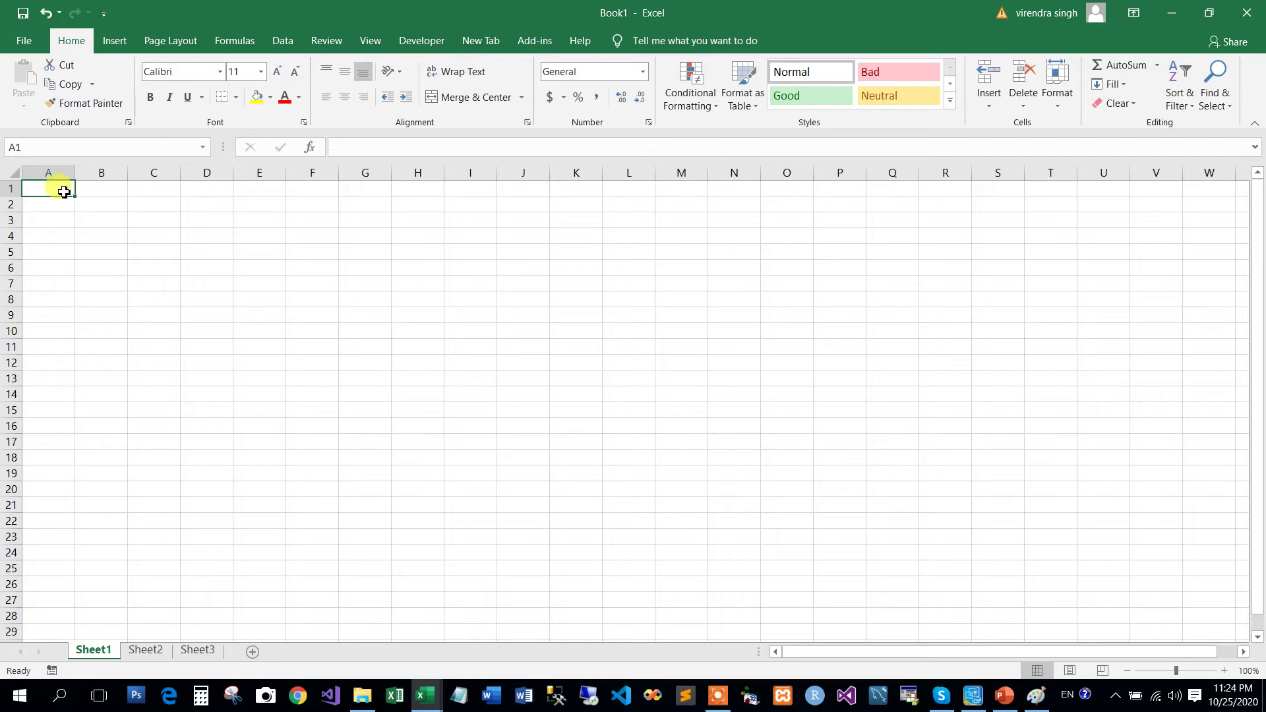
pyautogui.moveTo(51, 187); pyautogui.dragTo(53, 526)
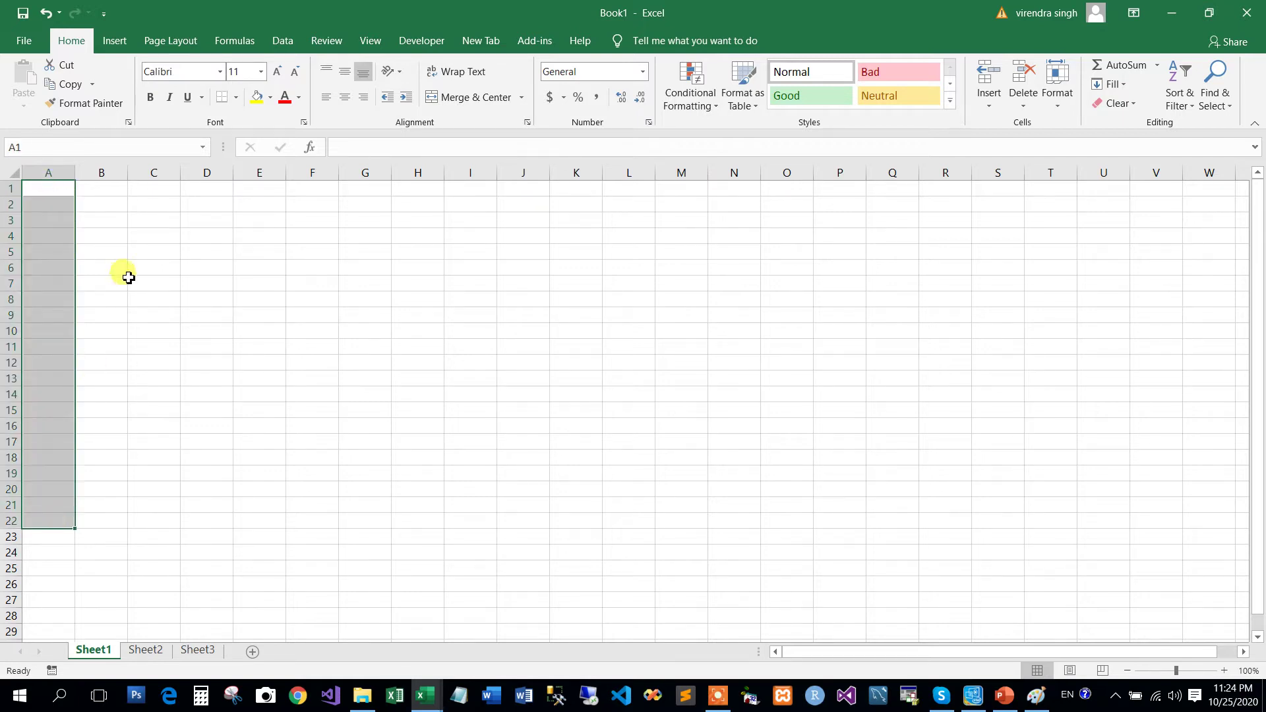
pyautogui.click(116, 190)
pyautogui.keyDown('shift'); pyautogui.click(119, 425); pyautogui.keyUp('shift')
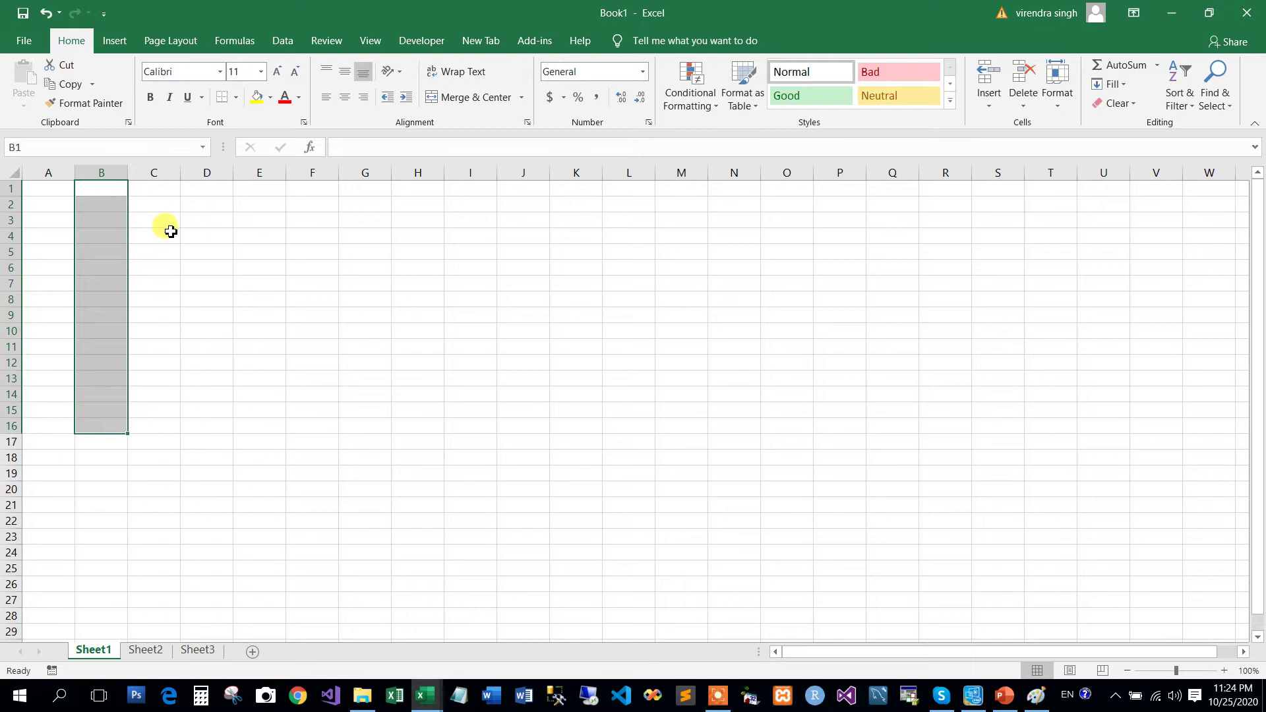
pyautogui.moveTo(160, 192); pyautogui.dragTo(152, 331)
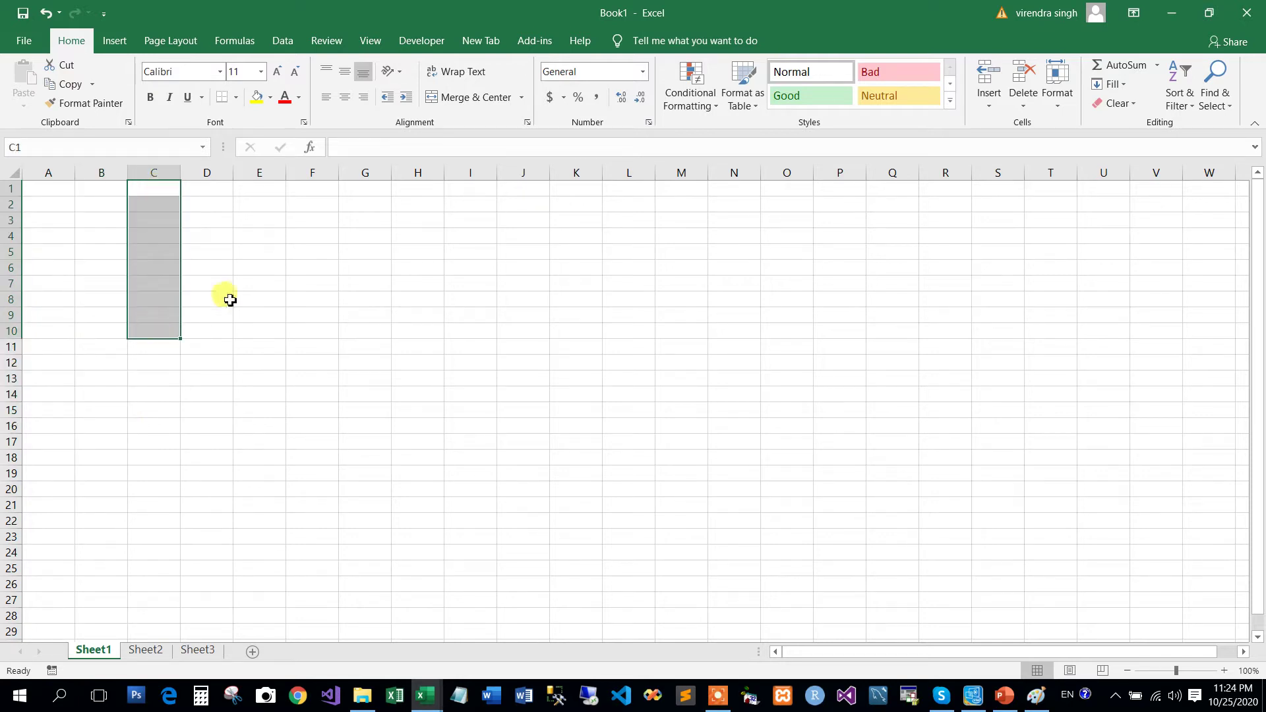
pyautogui.click(239, 299)
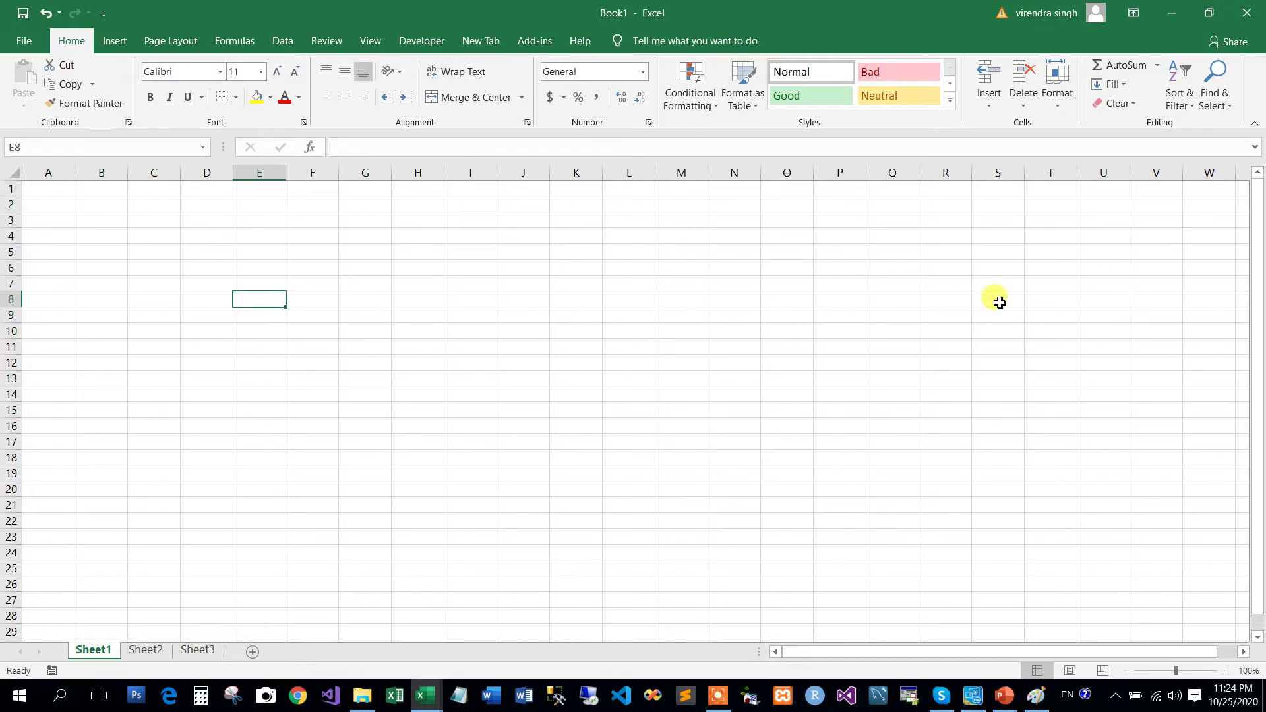
pyautogui.click(177, 223)
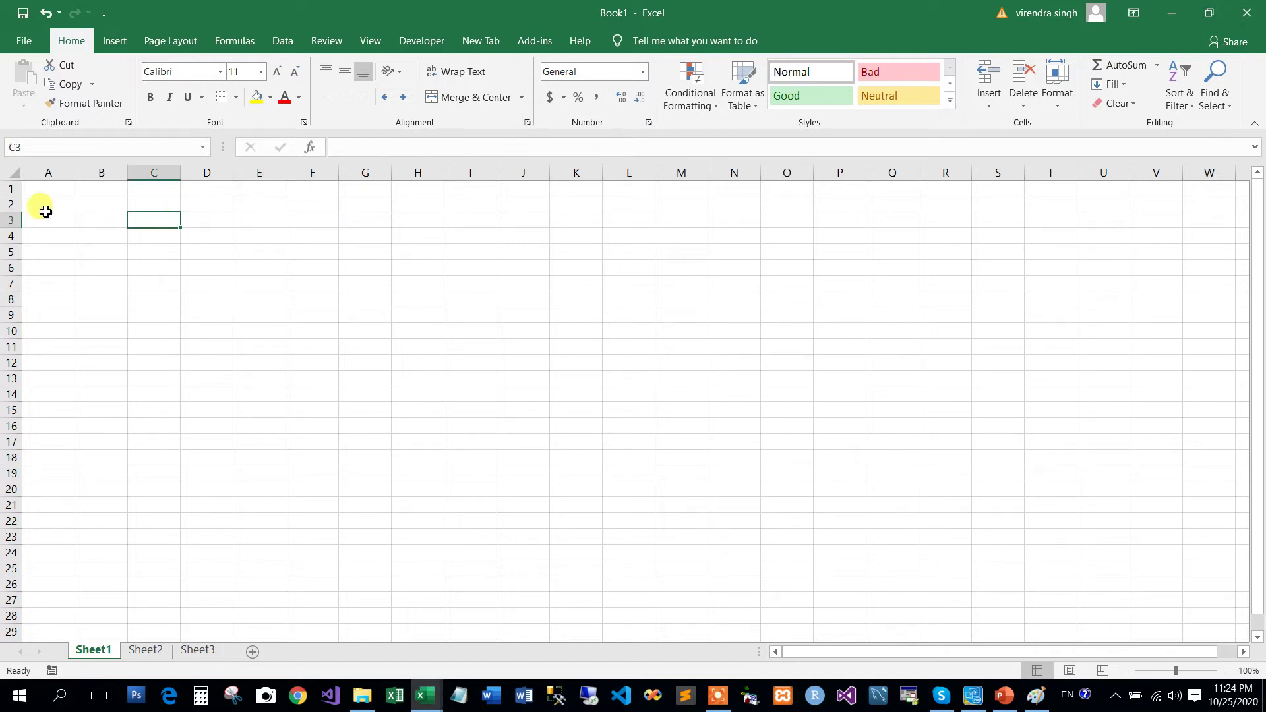
# - Highlight cells across rows 1, 2 and 3 in turn, starting from column A, and clear the selection
pyautogui.moveTo(30, 192); pyautogui.dragTo(384, 195)
pyautogui.moveTo(66, 203); pyautogui.dragTo(381, 206)
pyautogui.moveTo(44, 217); pyautogui.dragTo(302, 227)
pyautogui.click(105, 265)
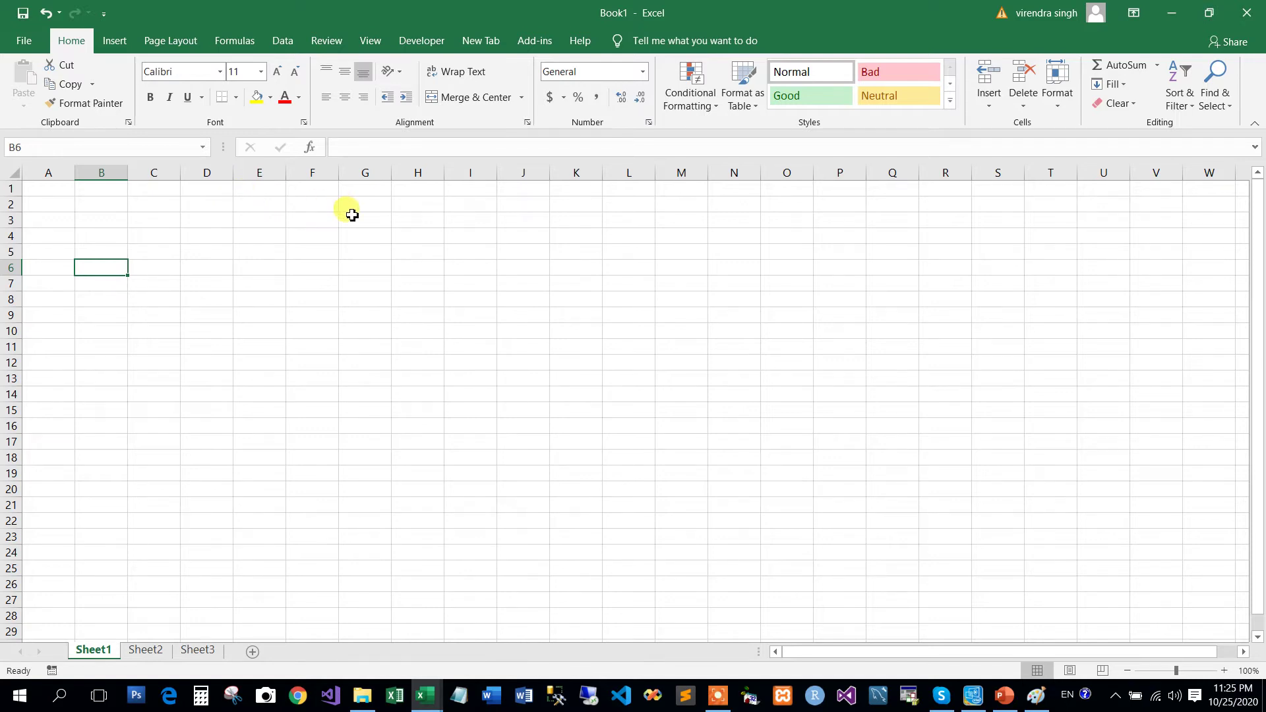
# - Jump from cell E1 to the last column of the worksheet and back to the first column
pyautogui.click(240, 196)
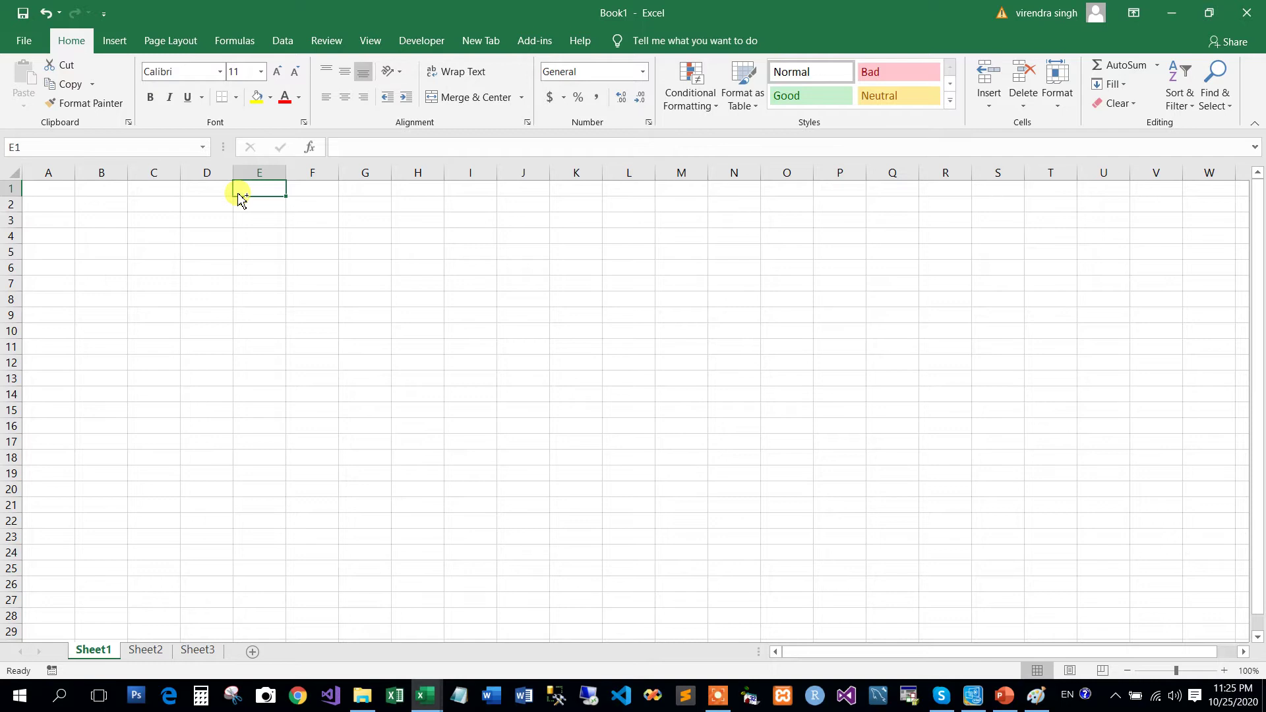
pyautogui.hotkey('ctrl', 'Right')
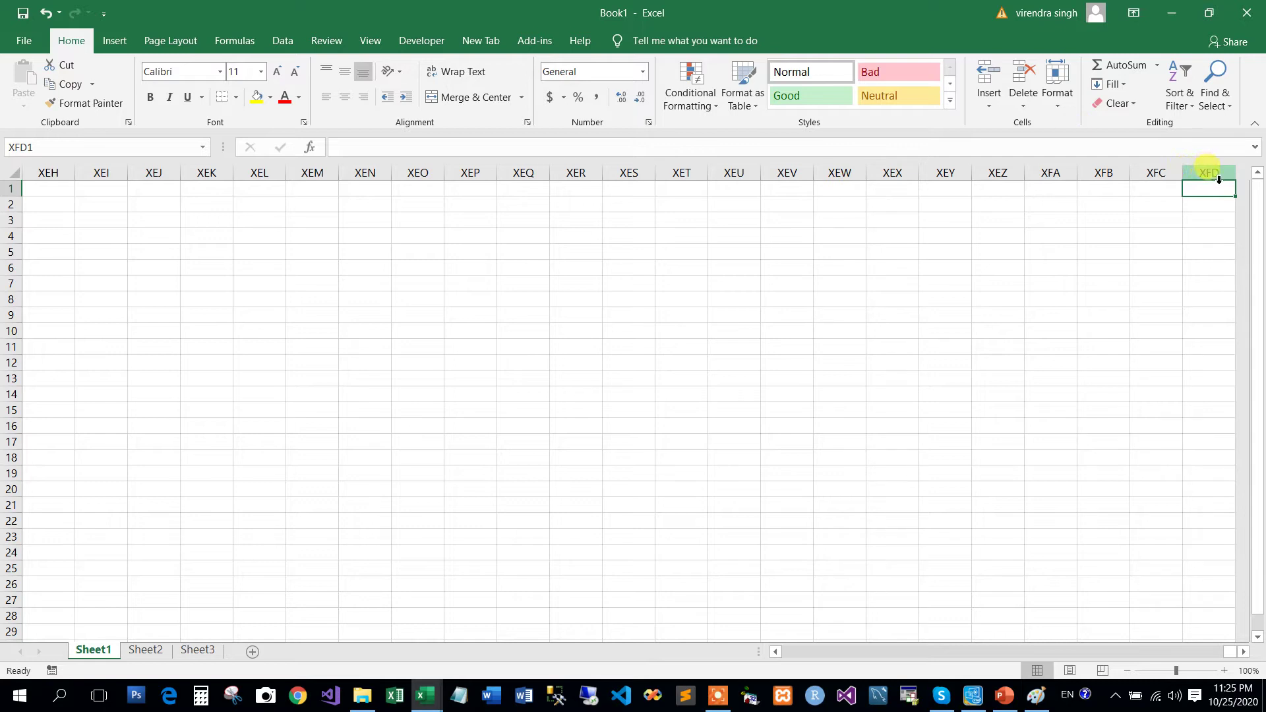
pyautogui.hotkey('ctrl', 'Left')
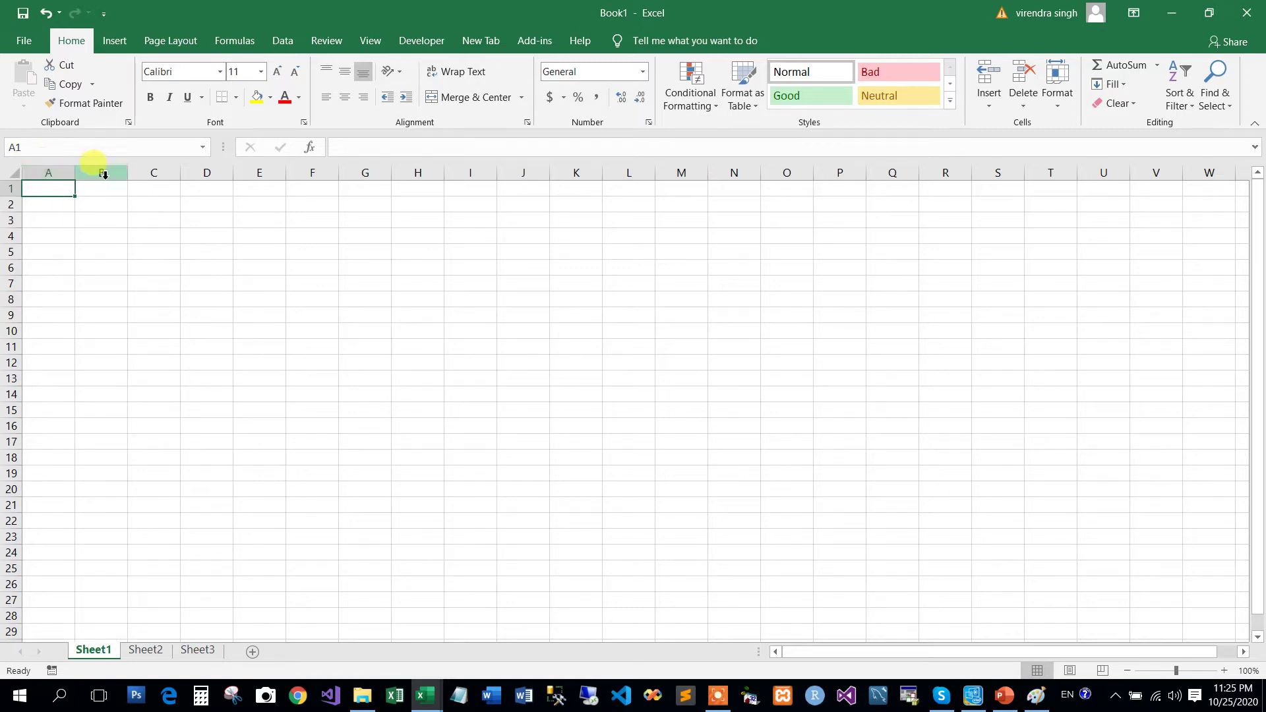
# - Select entire columns G, J and L one at a time, and columns F through J together
pyautogui.click(105, 225)
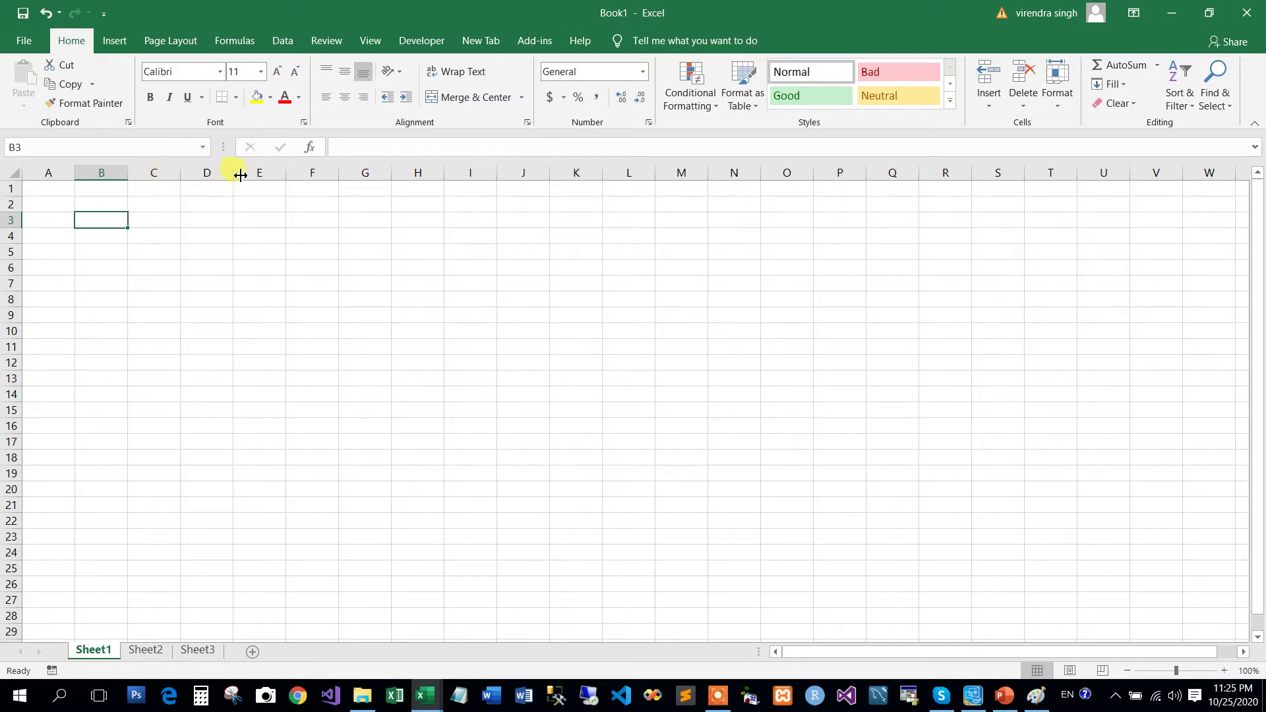
pyautogui.click(269, 226)
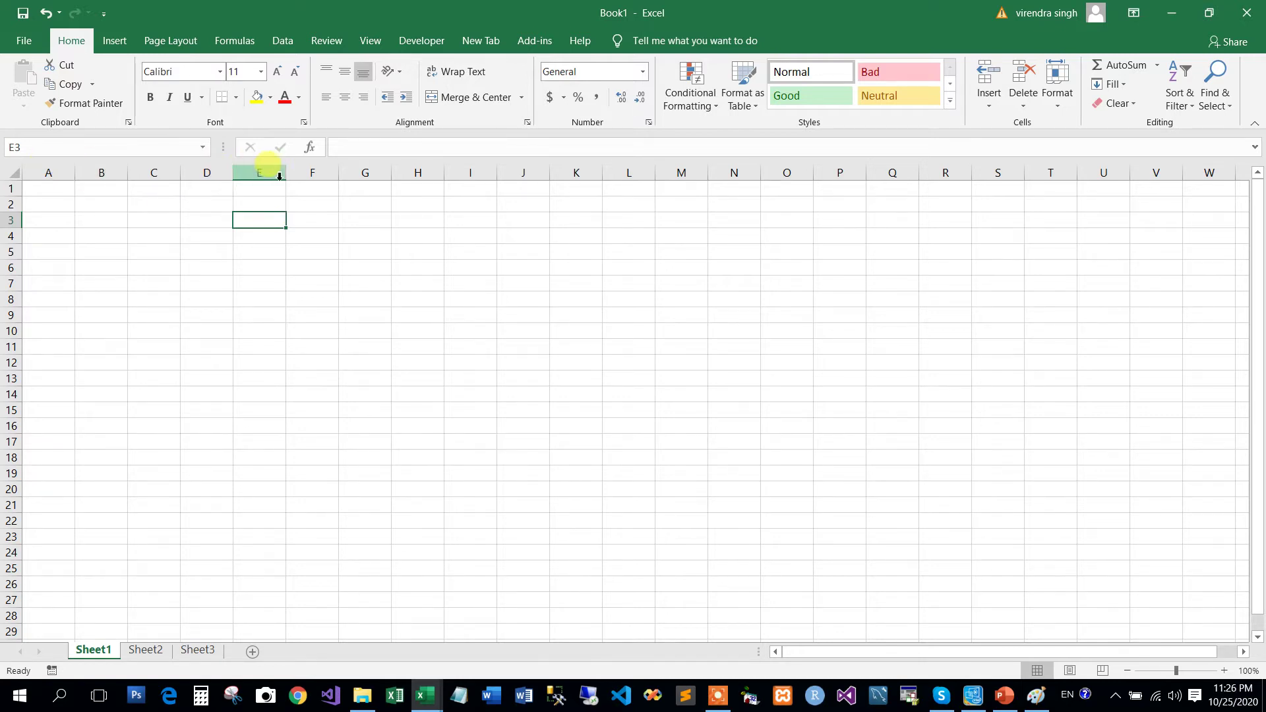
pyautogui.click(360, 173)
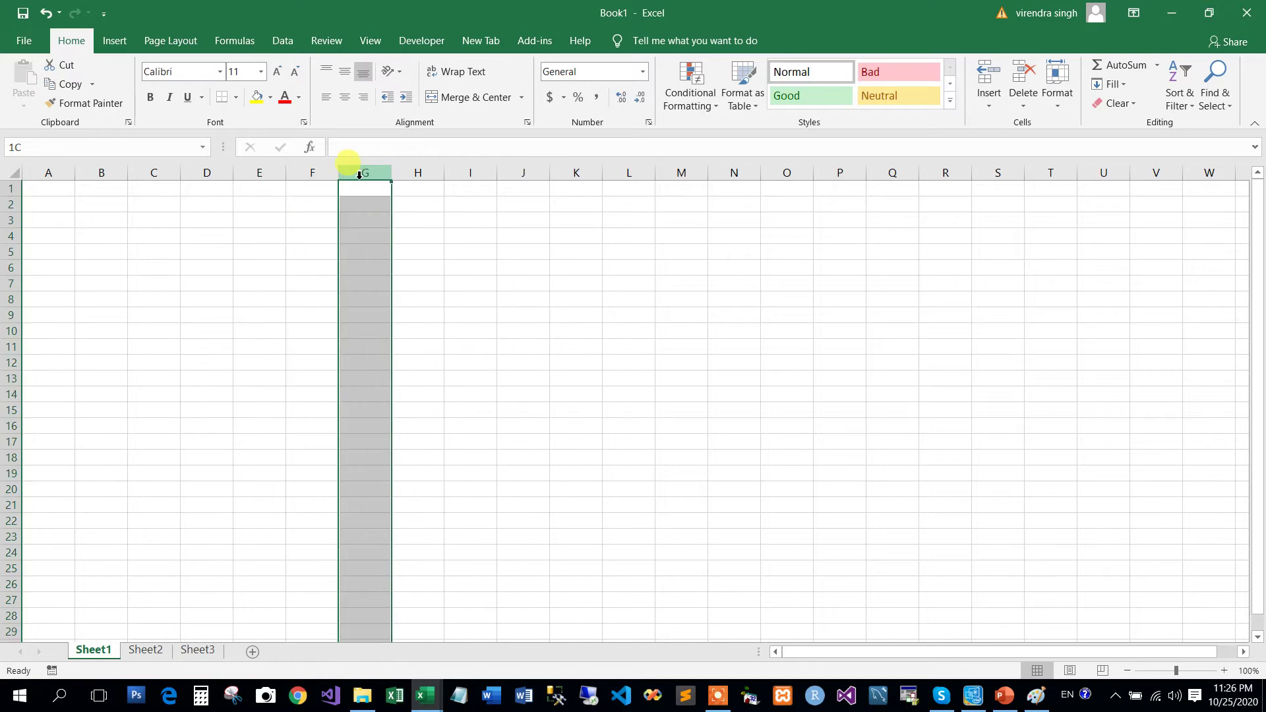
pyautogui.click(519, 172)
pyautogui.click(618, 172)
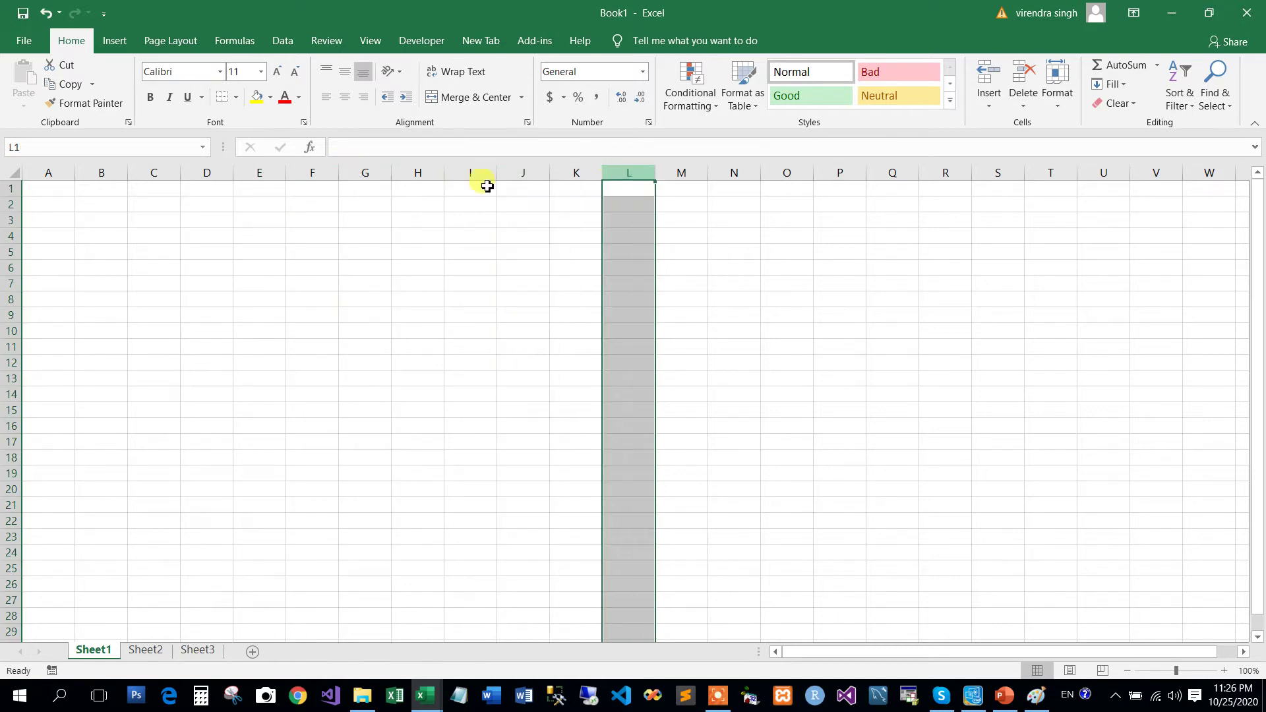
pyautogui.click(308, 217)
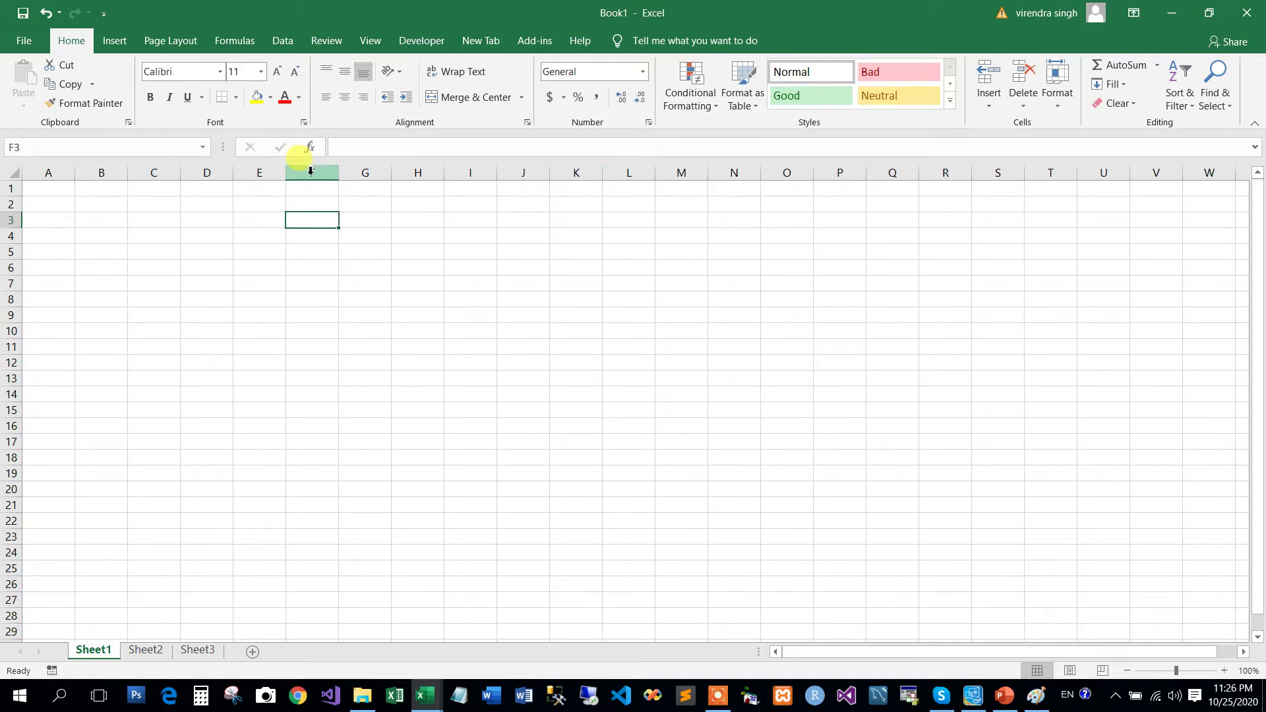
pyautogui.moveTo(311, 171); pyautogui.dragTo(513, 167)
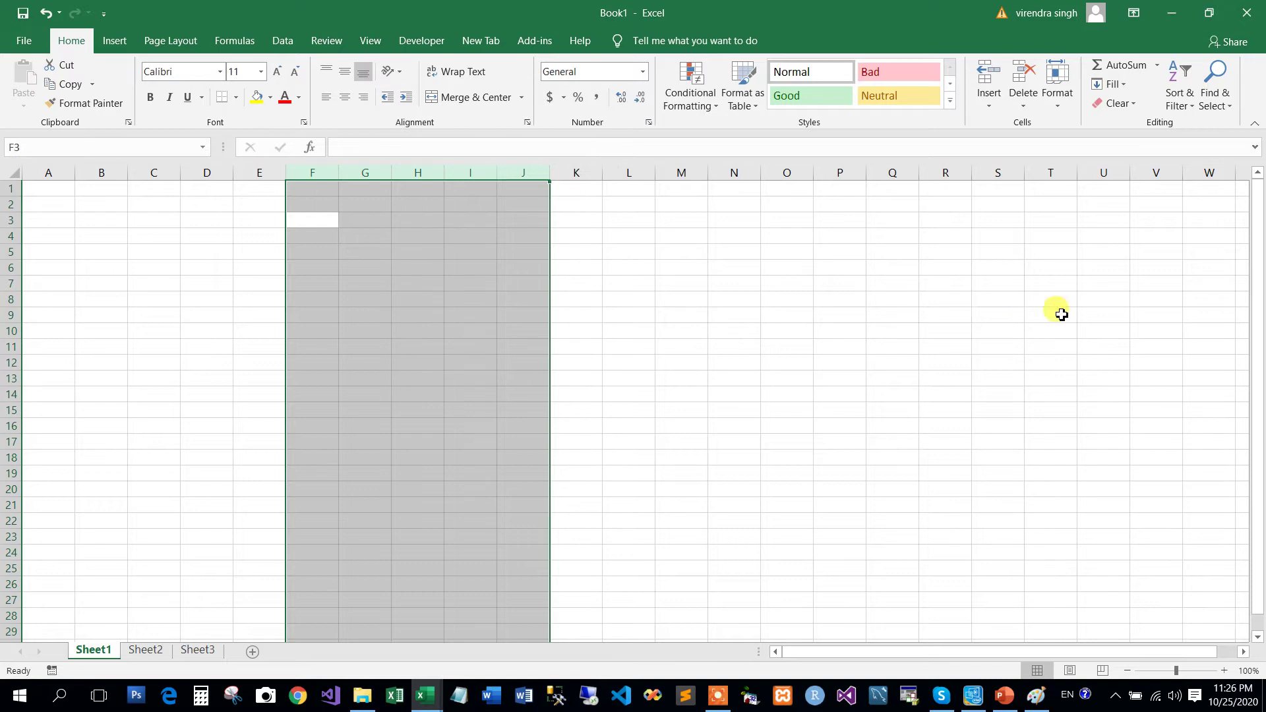
pyautogui.moveTo(1261, 283); pyautogui.dragTo(1261, 297)
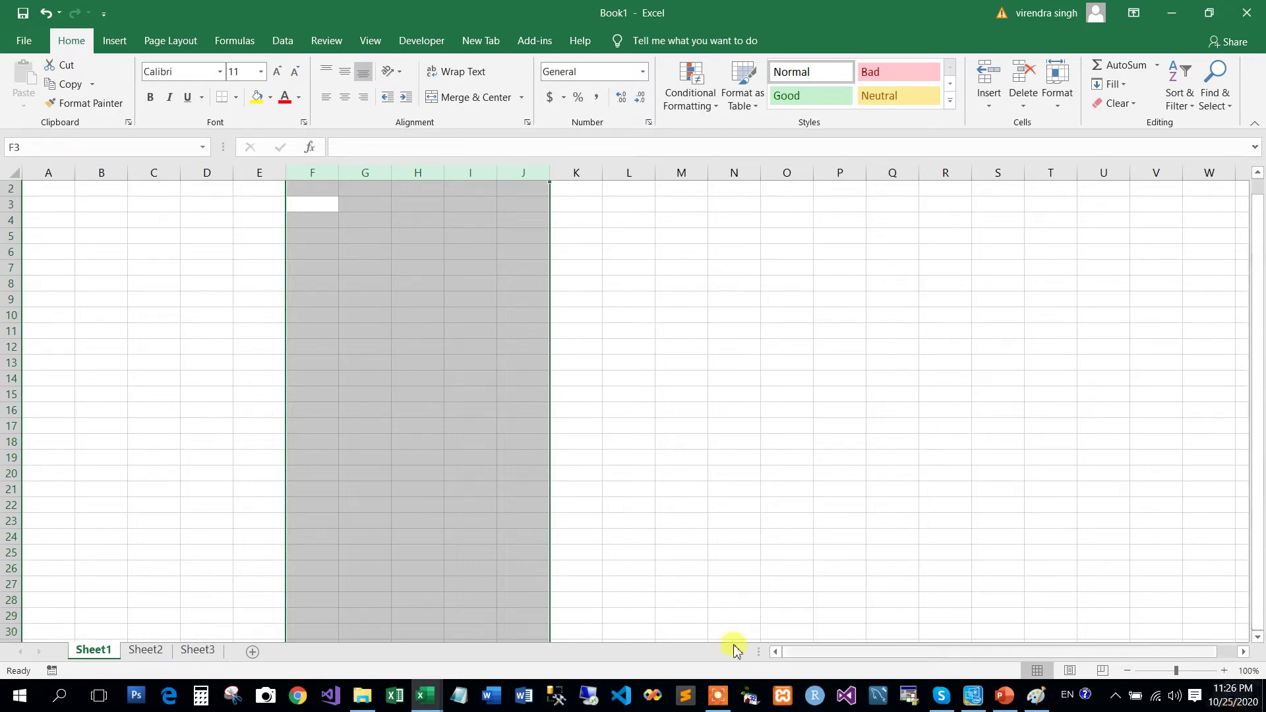
pyautogui.click(218, 202)
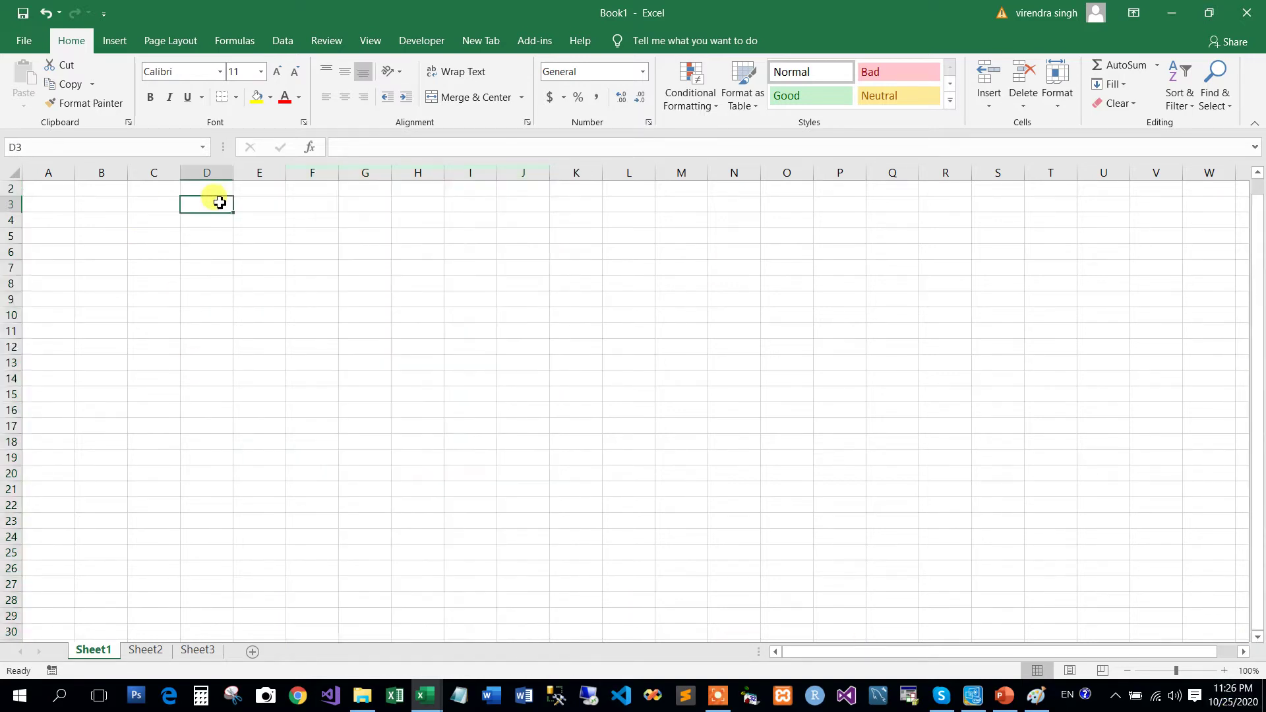
pyautogui.moveTo(1261, 293); pyautogui.dragTo(1246, 210)
pyautogui.click(648, 265)
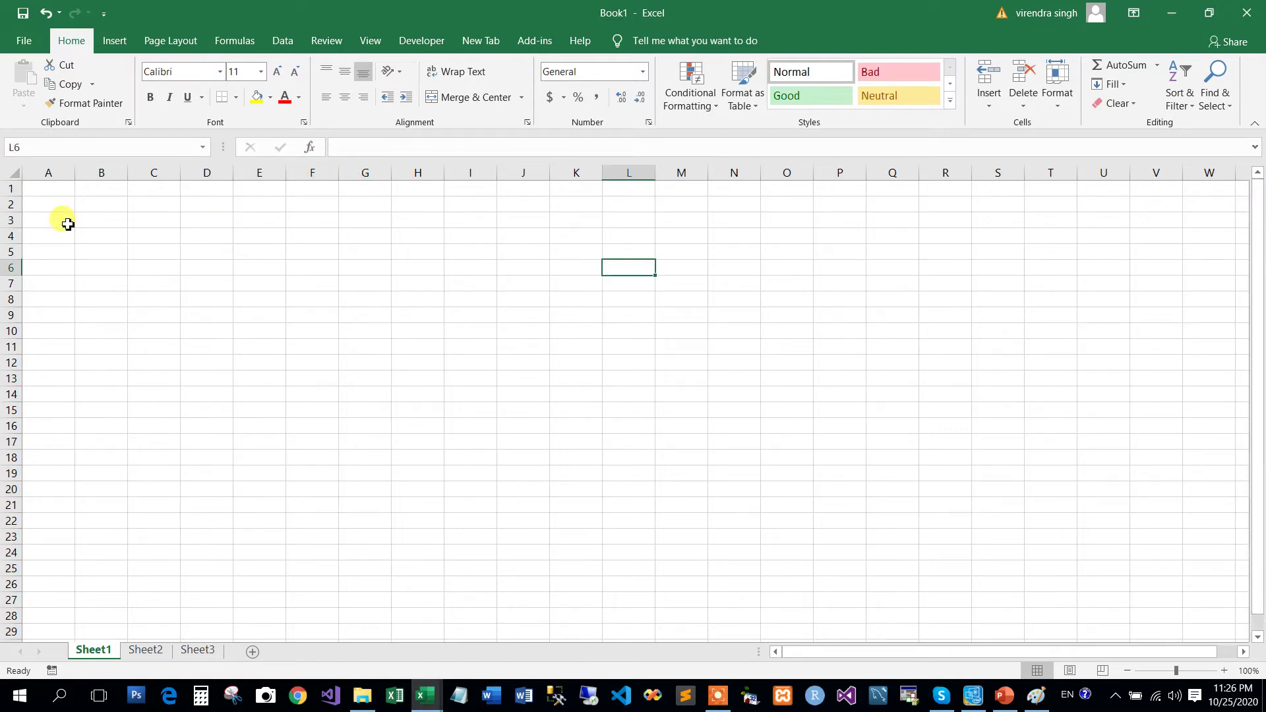
# - Jump down column A to the last row of the worksheet and back up to the first row
pyautogui.click(60, 223)
pyautogui.hotkey('ctrl', 'Down')
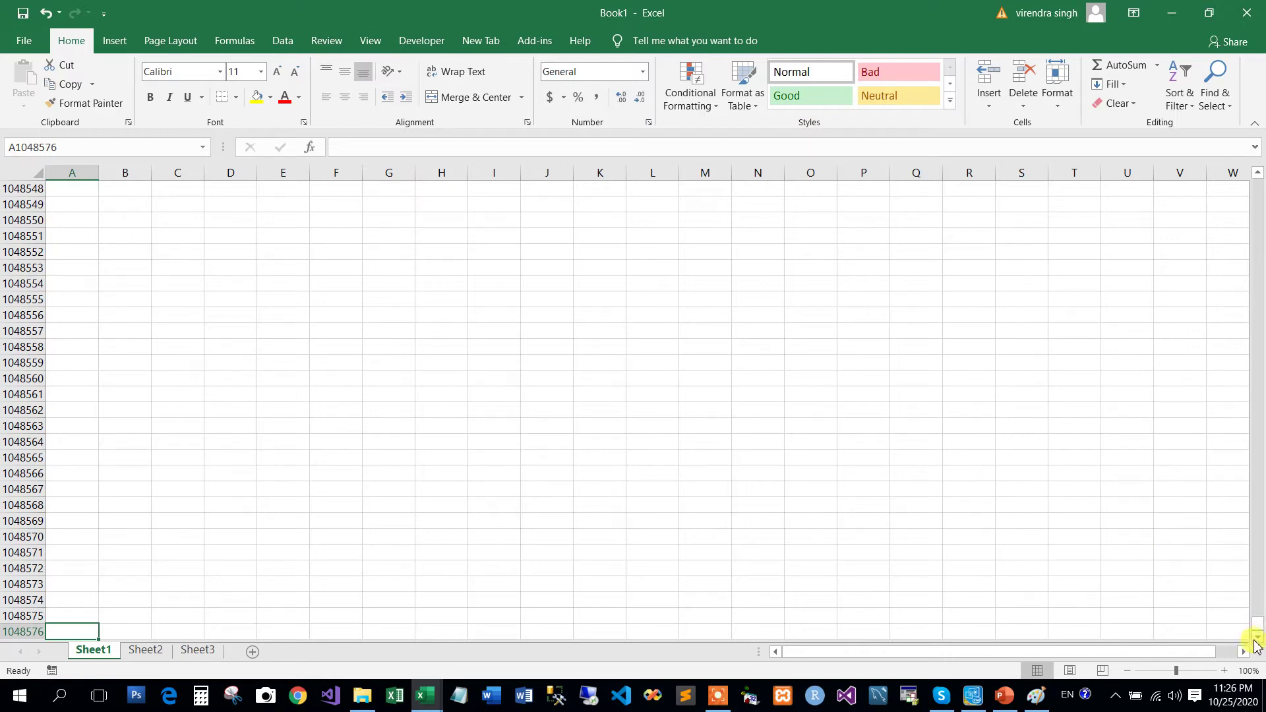
pyautogui.scroll(-1, 1222, 638)
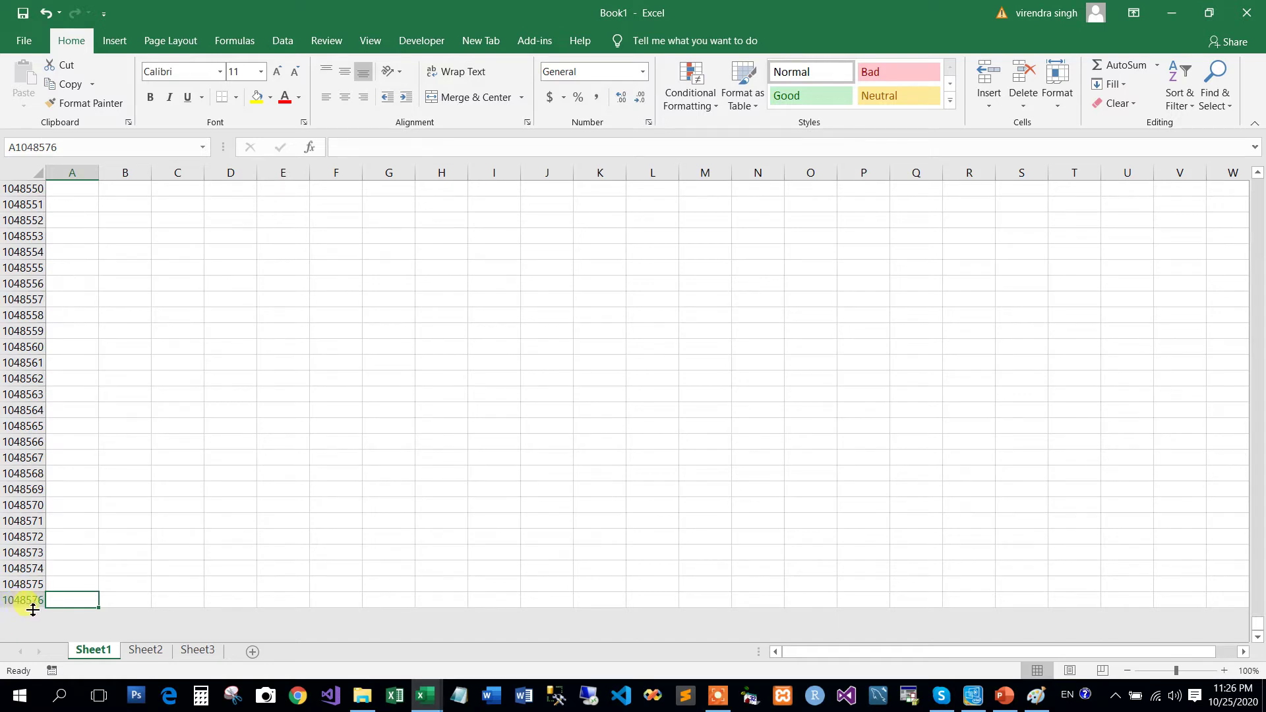
pyautogui.click(67, 571)
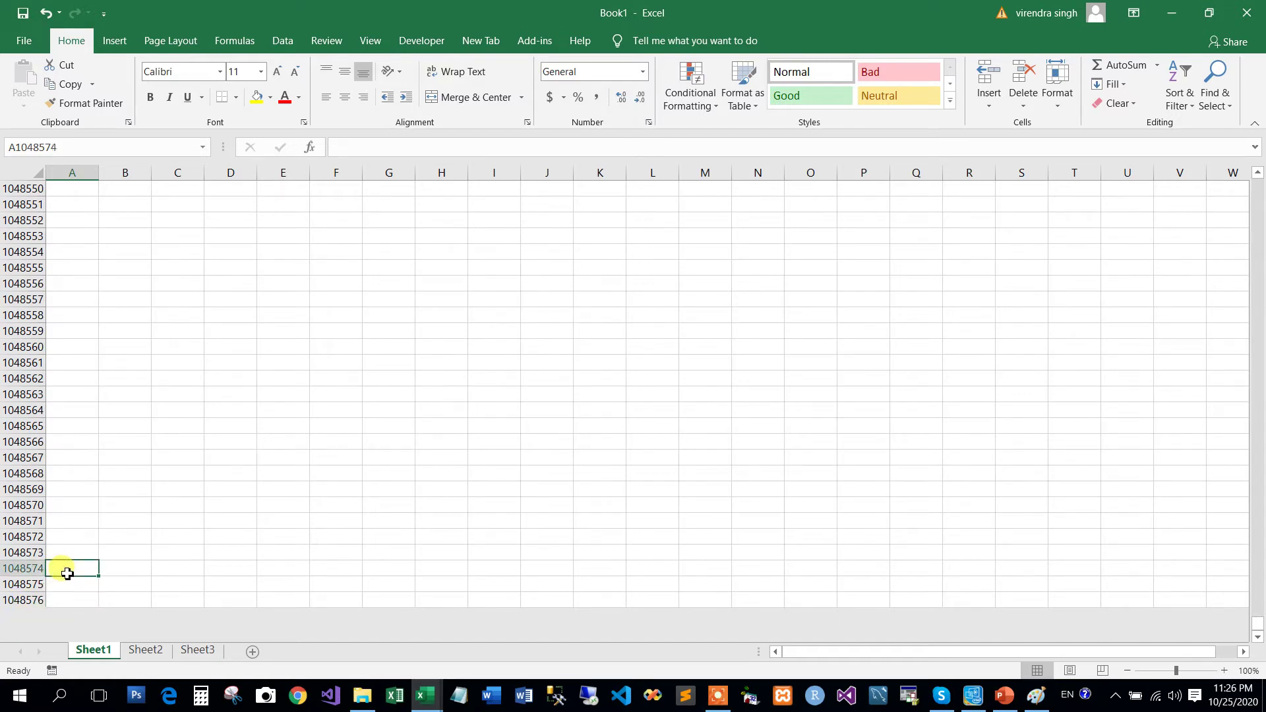
pyautogui.hotkey('ctrl', 'Up')
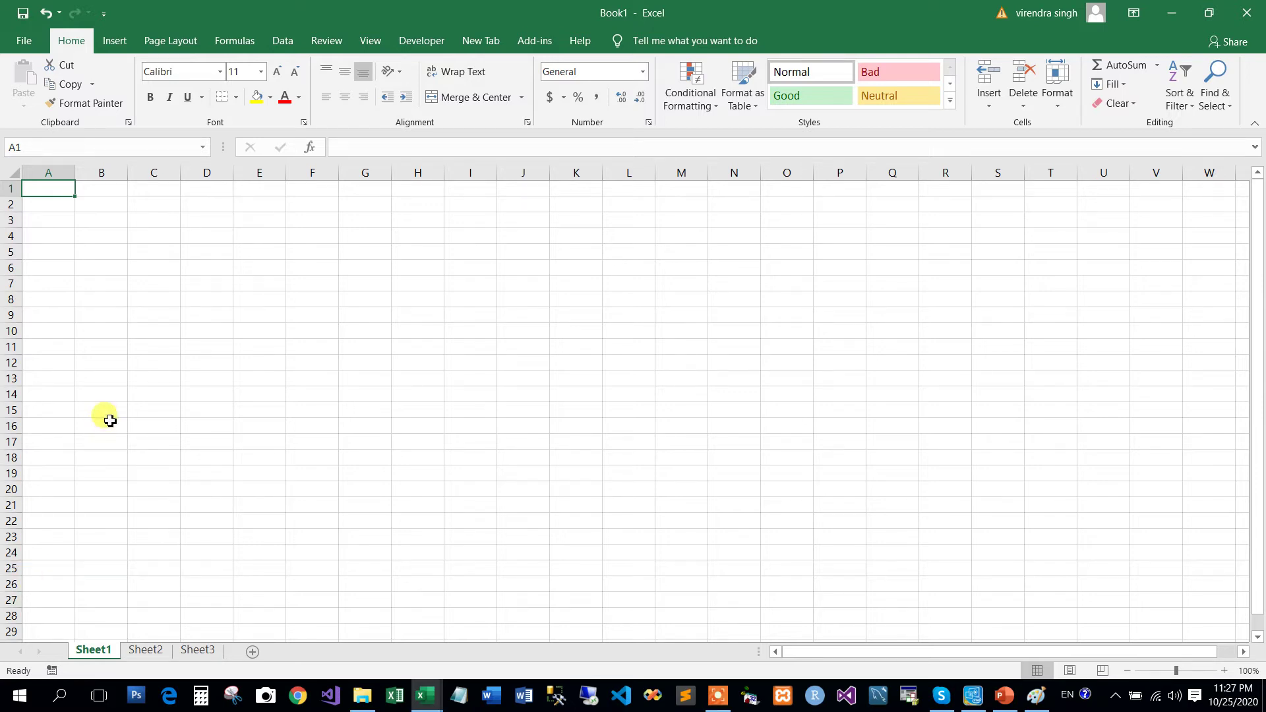
# - Jump along row 1 to the worksheet's last column, return to column A and select cell A2
pyautogui.hotkey('ctrl', 'Right')
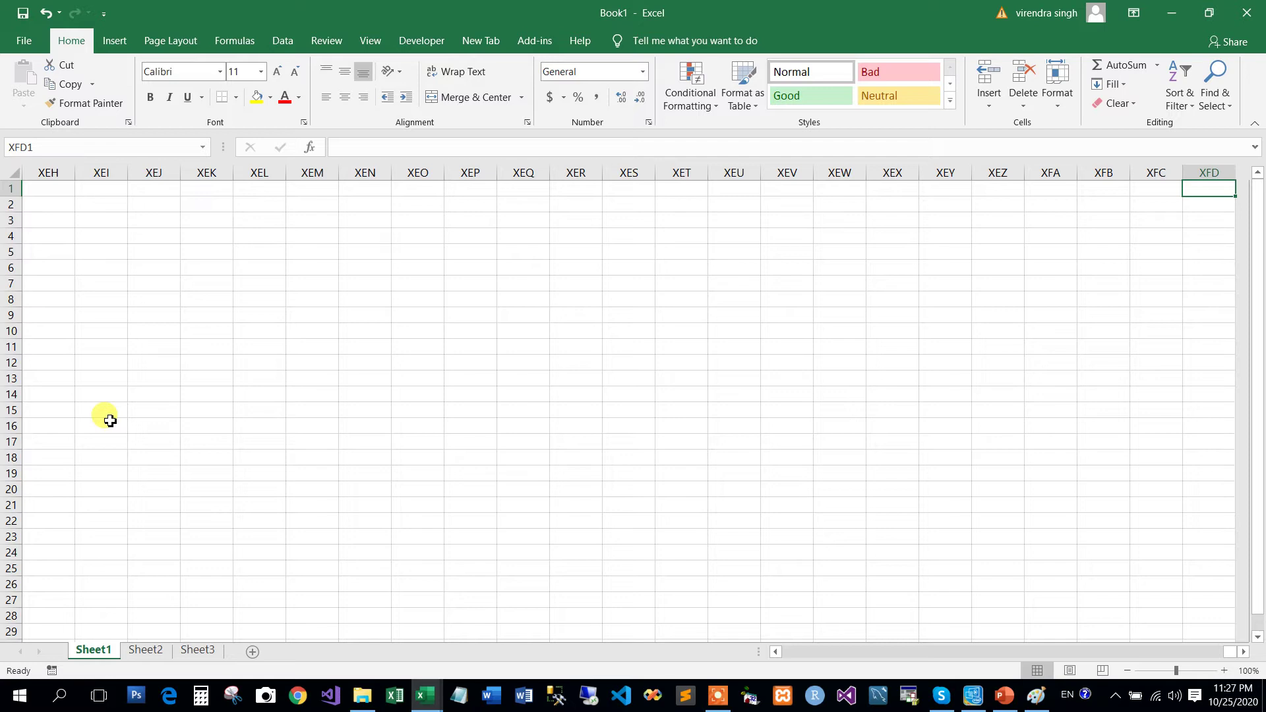
pyautogui.hotkey('ctrl', 'Left')
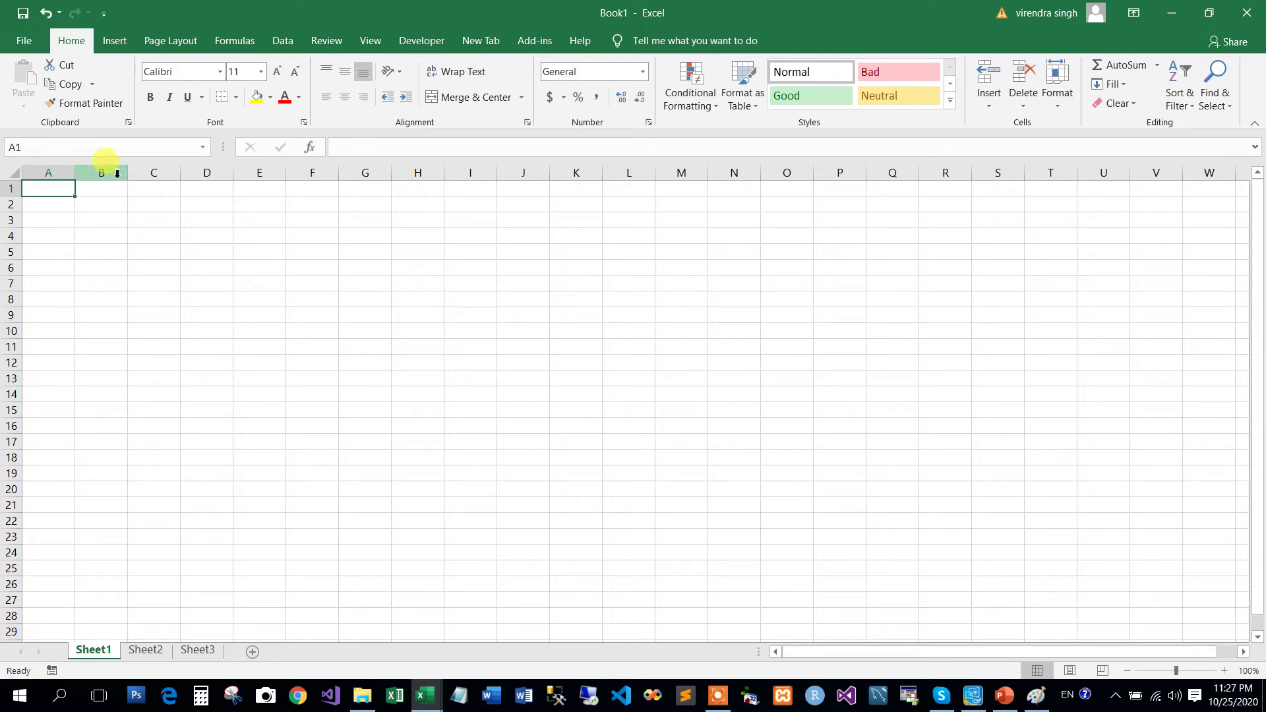
pyautogui.click(37, 204)
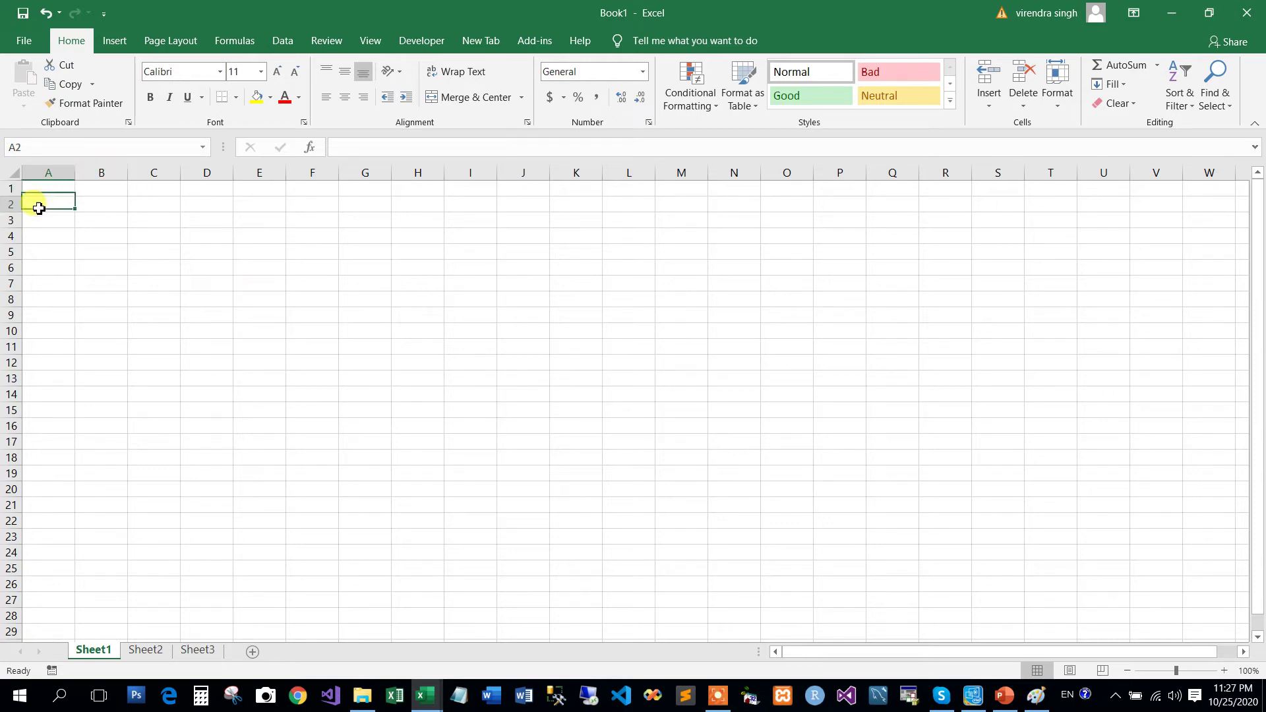
# - Select cells D4 and E2 in turn, and review the Excel terminology slide in PowerPoint
pyautogui.click(225, 233)
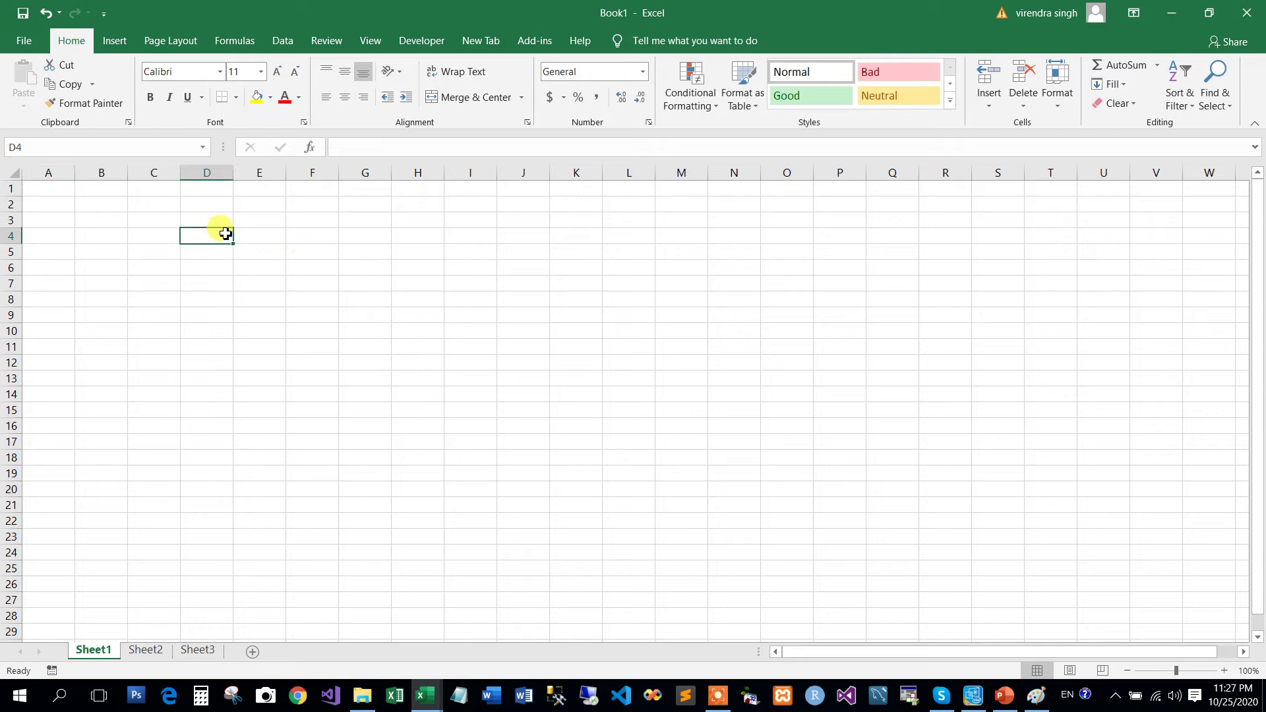
pyautogui.click(262, 207)
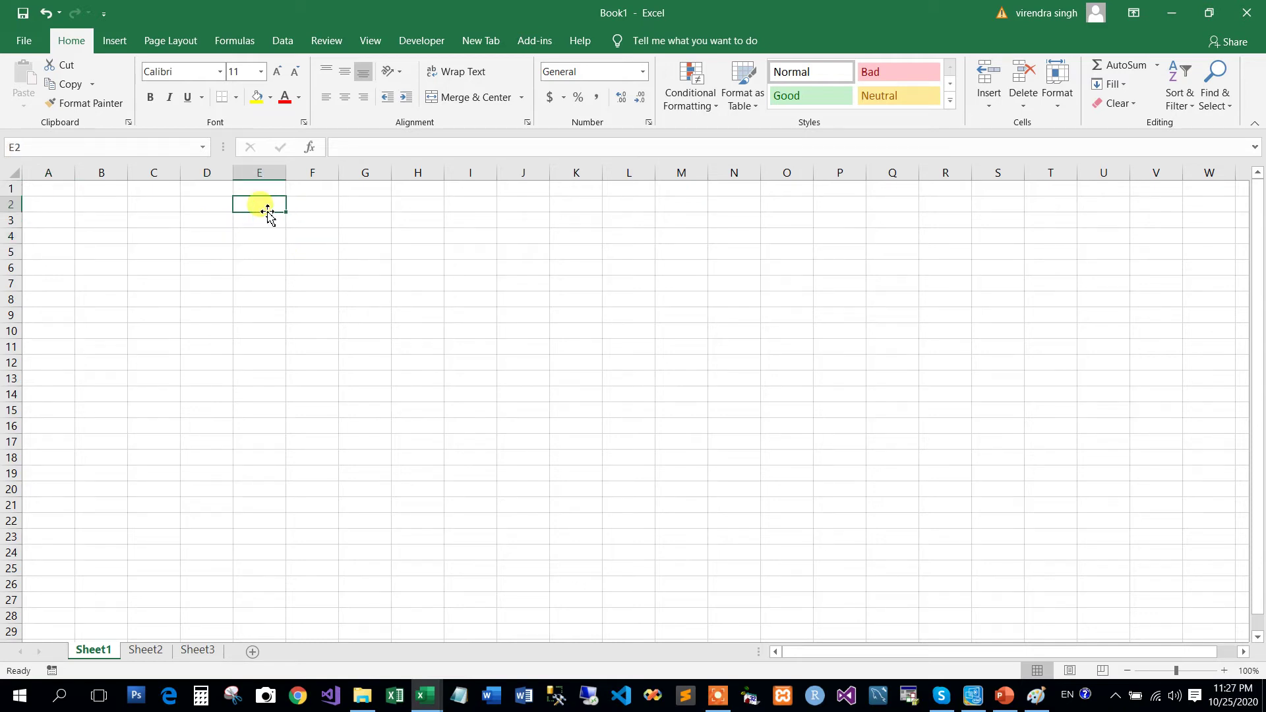
pyautogui.click(996, 704)
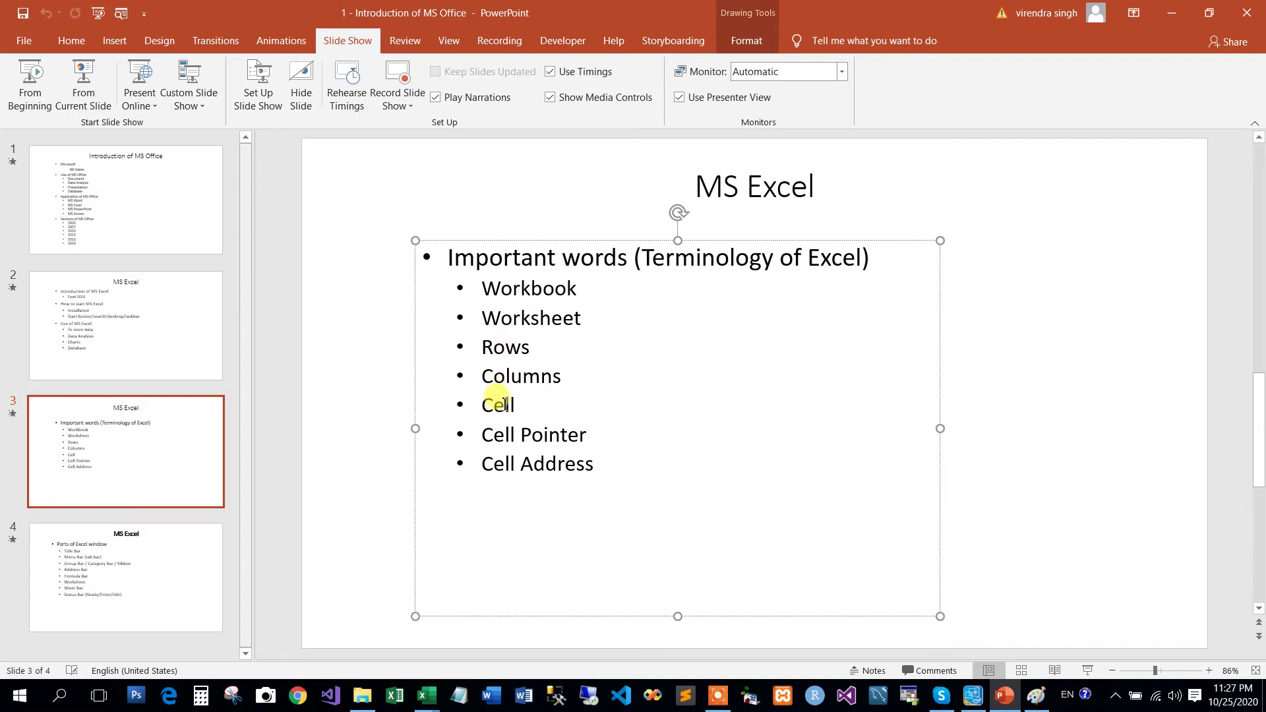
pyautogui.click(1172, 13)
# - In the Excel worksheet, select the individual cells F6, H6, D4, F3, G7 and J7 one at a time
pyautogui.click(288, 273)
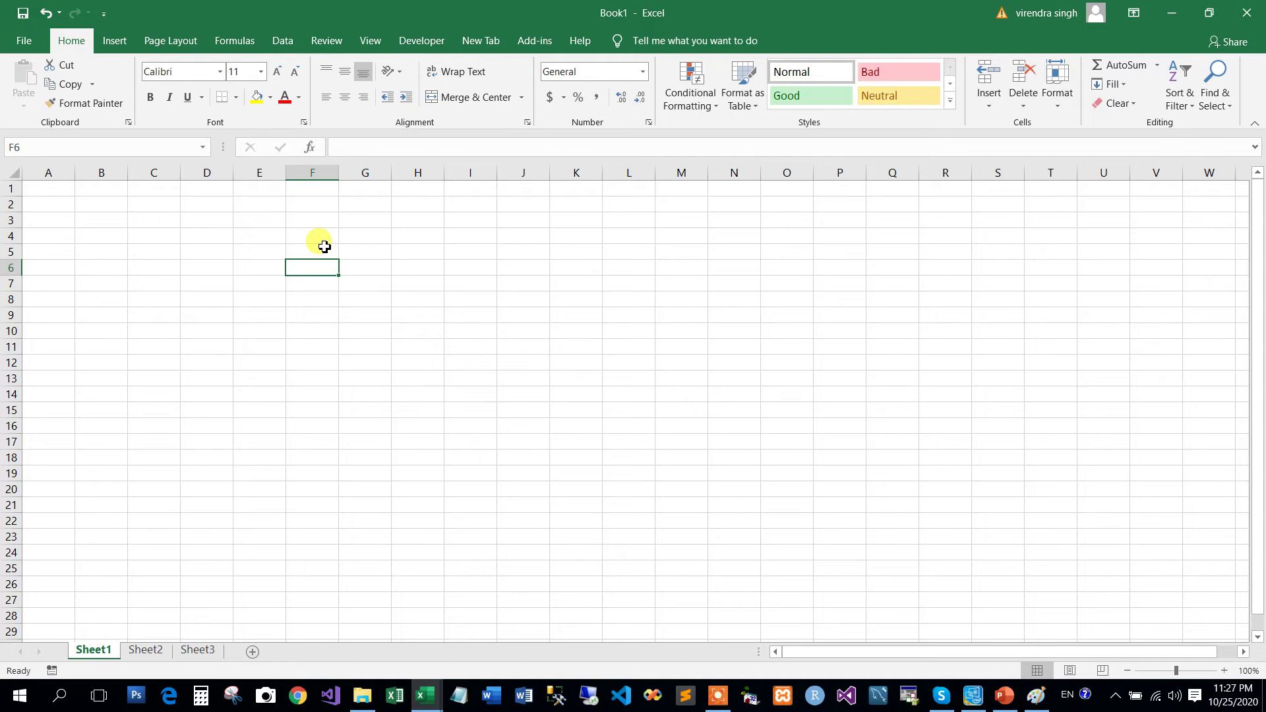
pyautogui.click(407, 273)
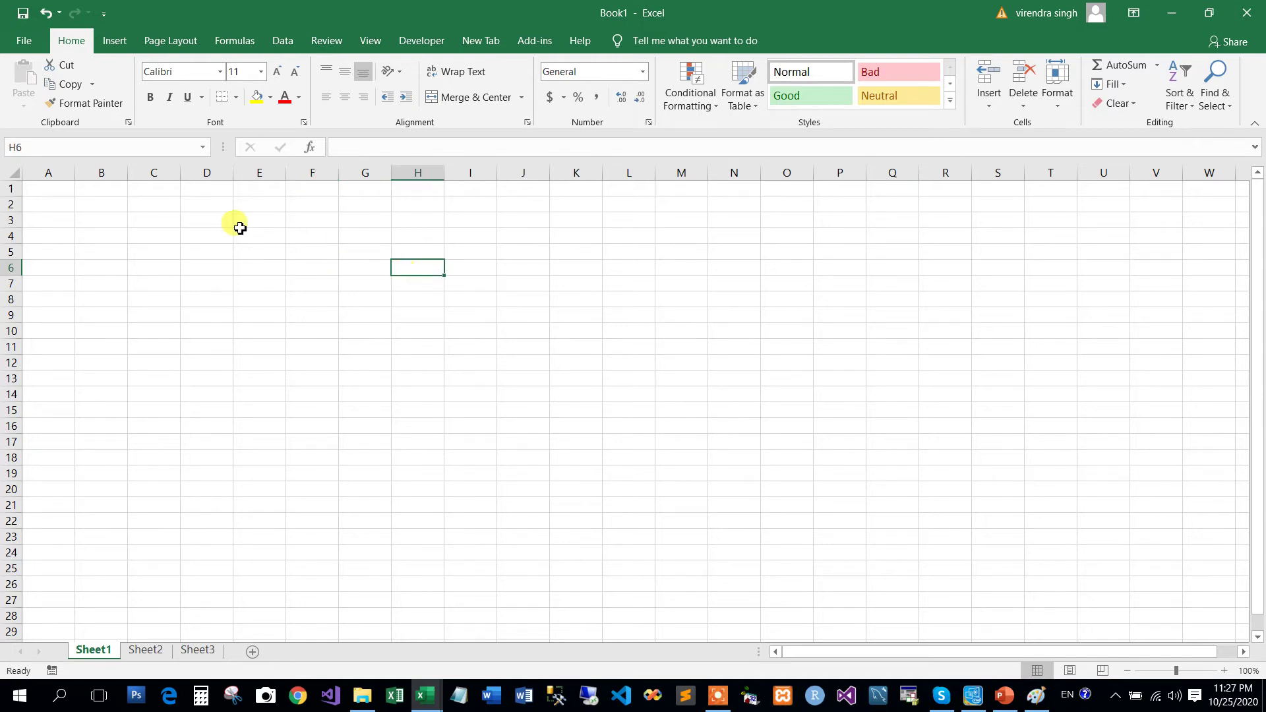
pyautogui.click(220, 230)
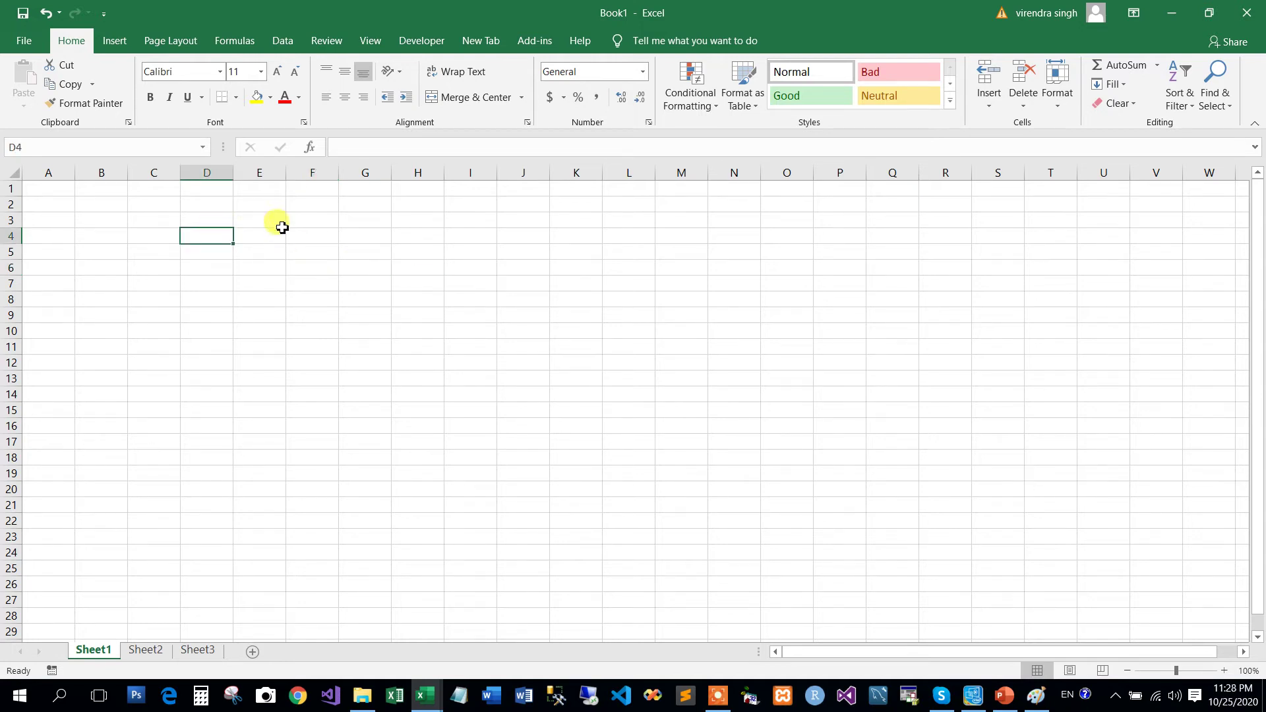
pyautogui.click(328, 226)
pyautogui.click(350, 282)
pyautogui.click(503, 284)
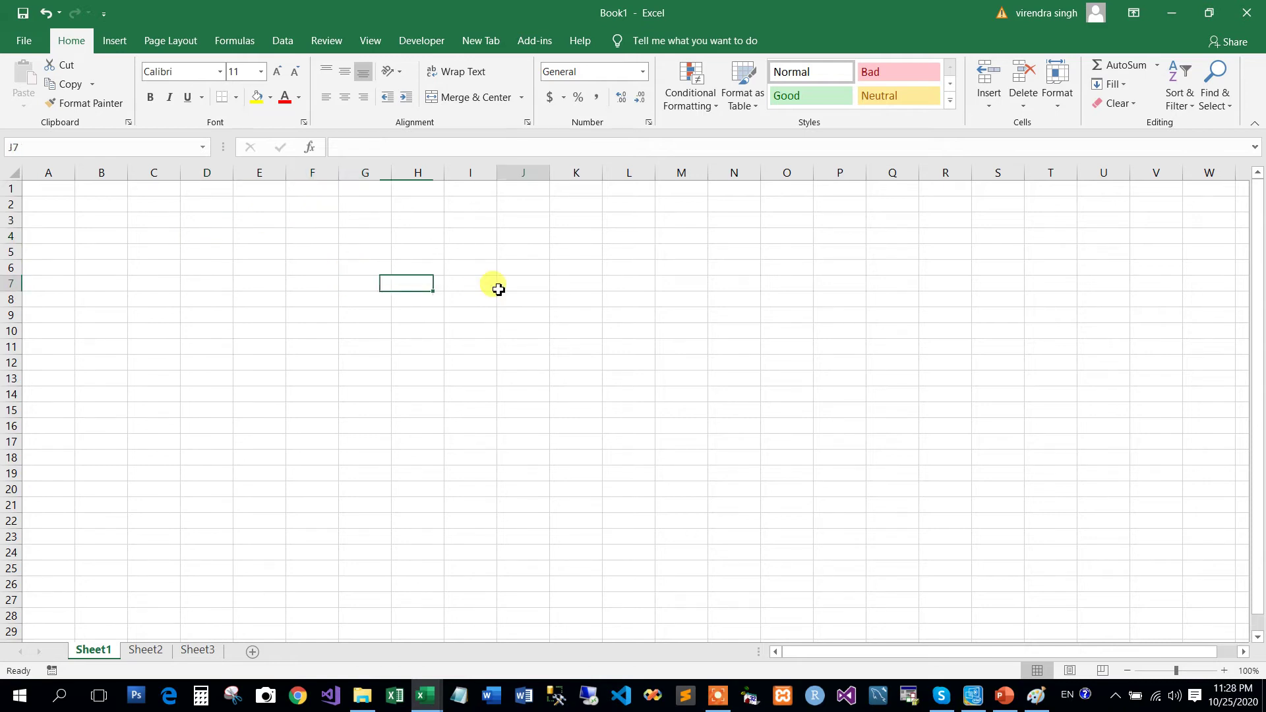
# - Enter a sample first name in cell E5 and a second one in cell E6
pyautogui.click(265, 255)
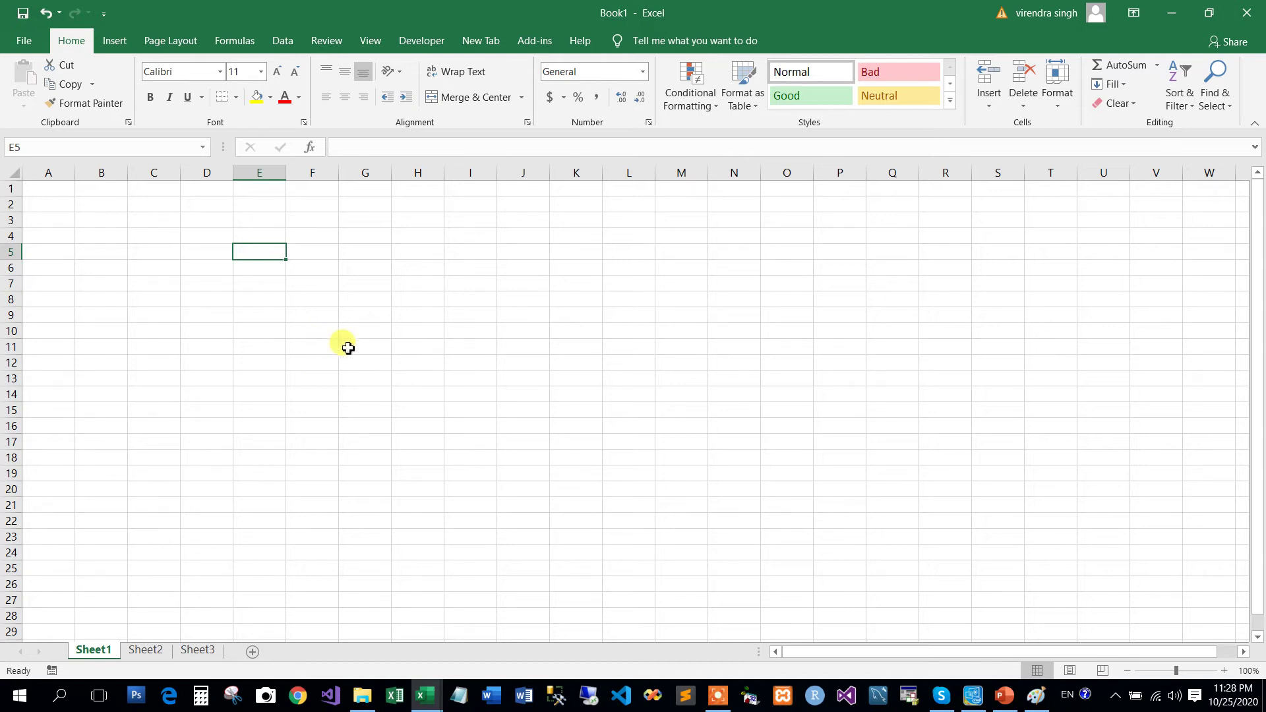
pyautogui.write('raj')
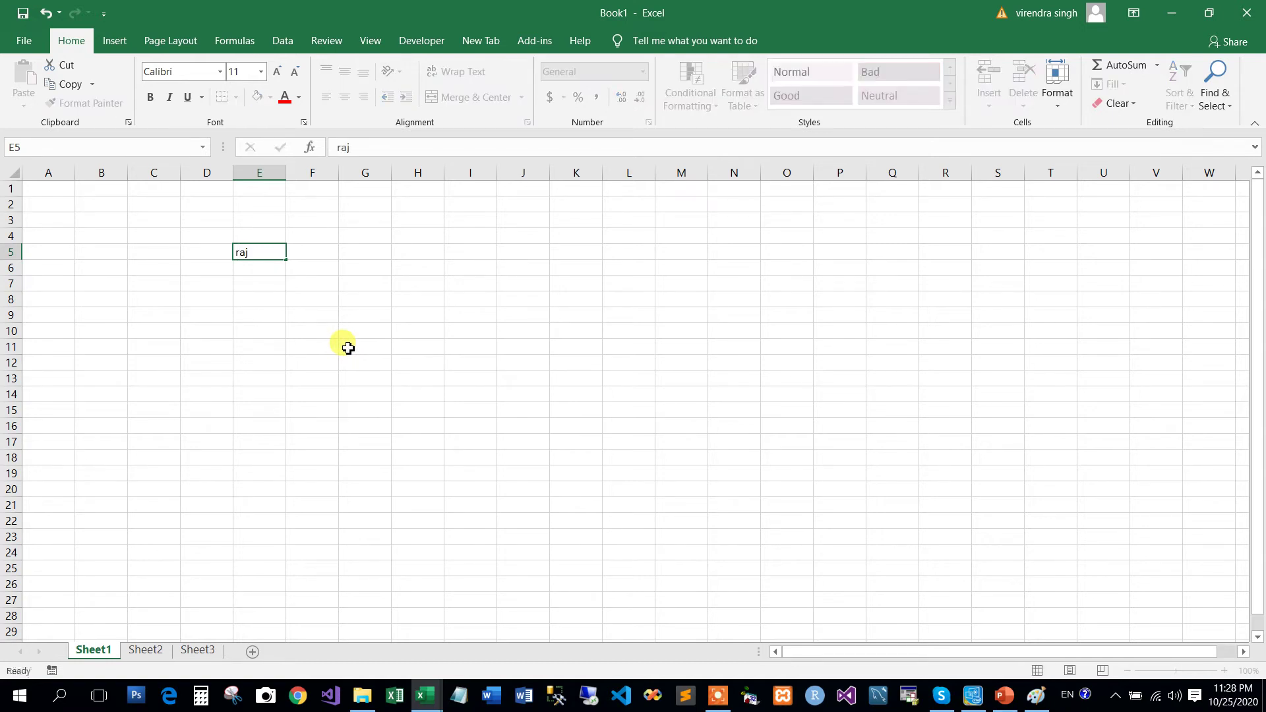
pyautogui.press('Return')
pyautogui.write('kamal')
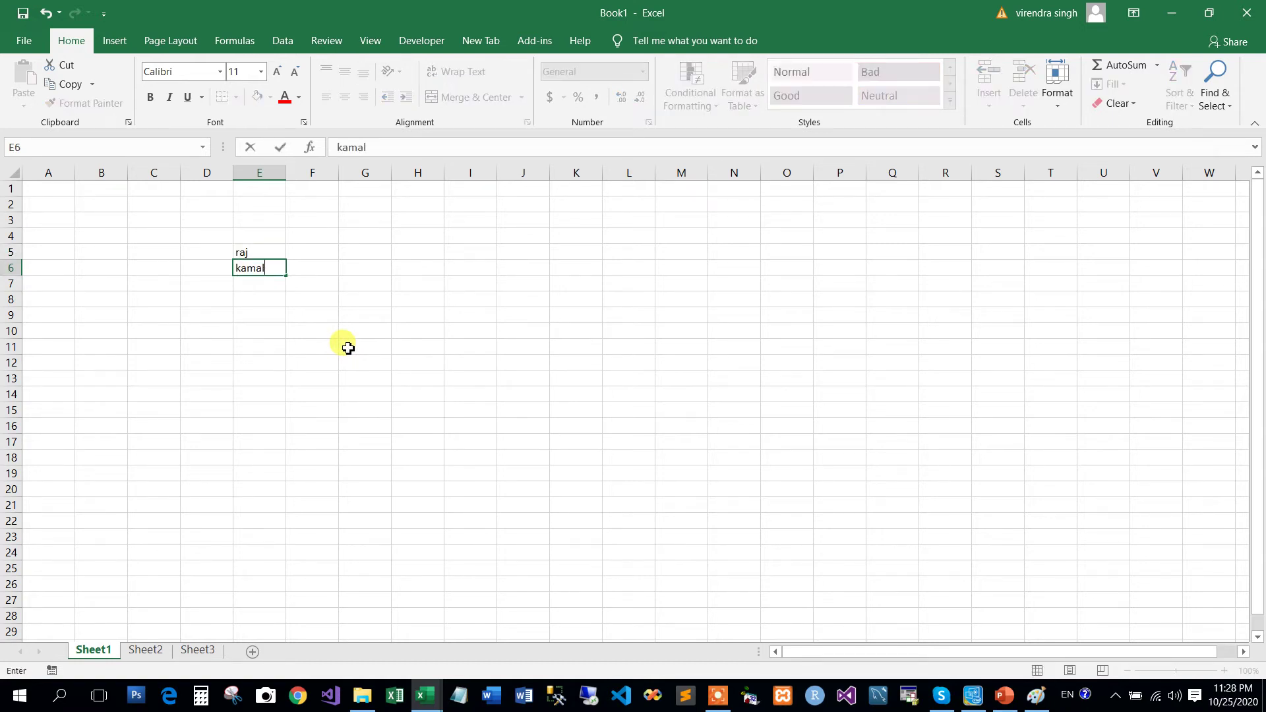
pyautogui.press('Return')
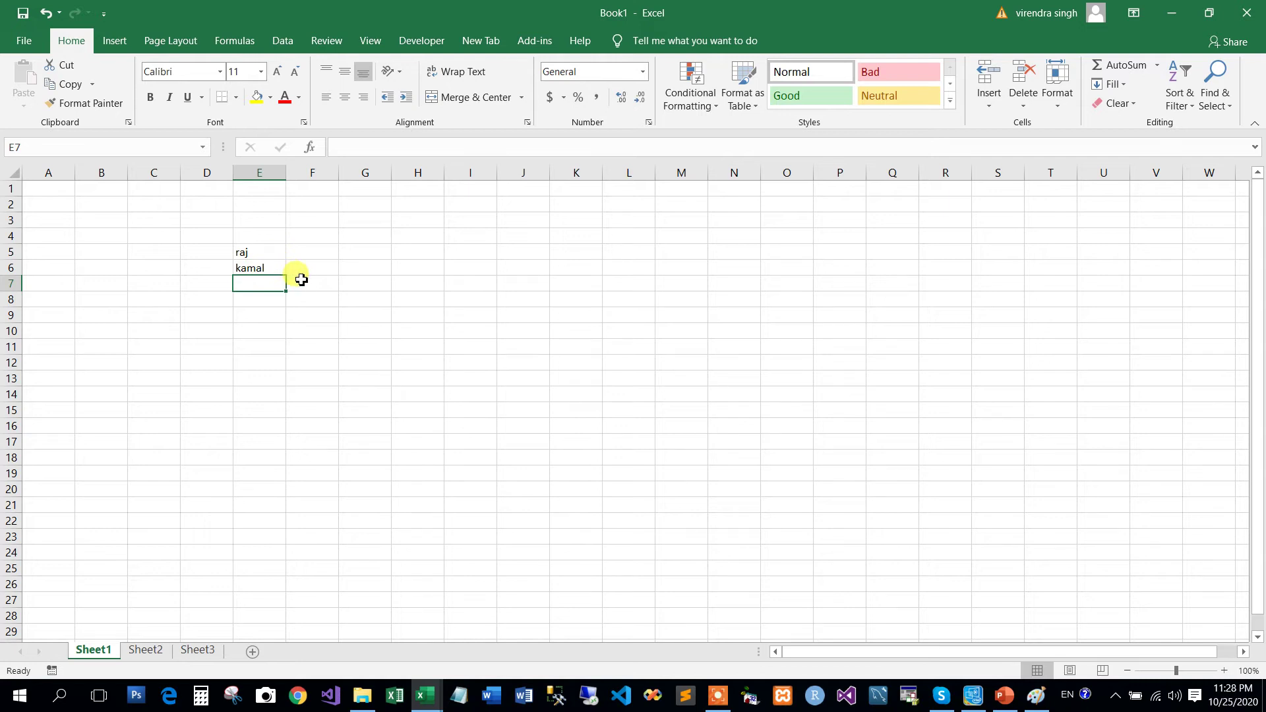
# - Select the empty cells H5, J5, L5, H8, J9, K8 and G6 one at a time
pyautogui.click(423, 252)
pyautogui.click(514, 257)
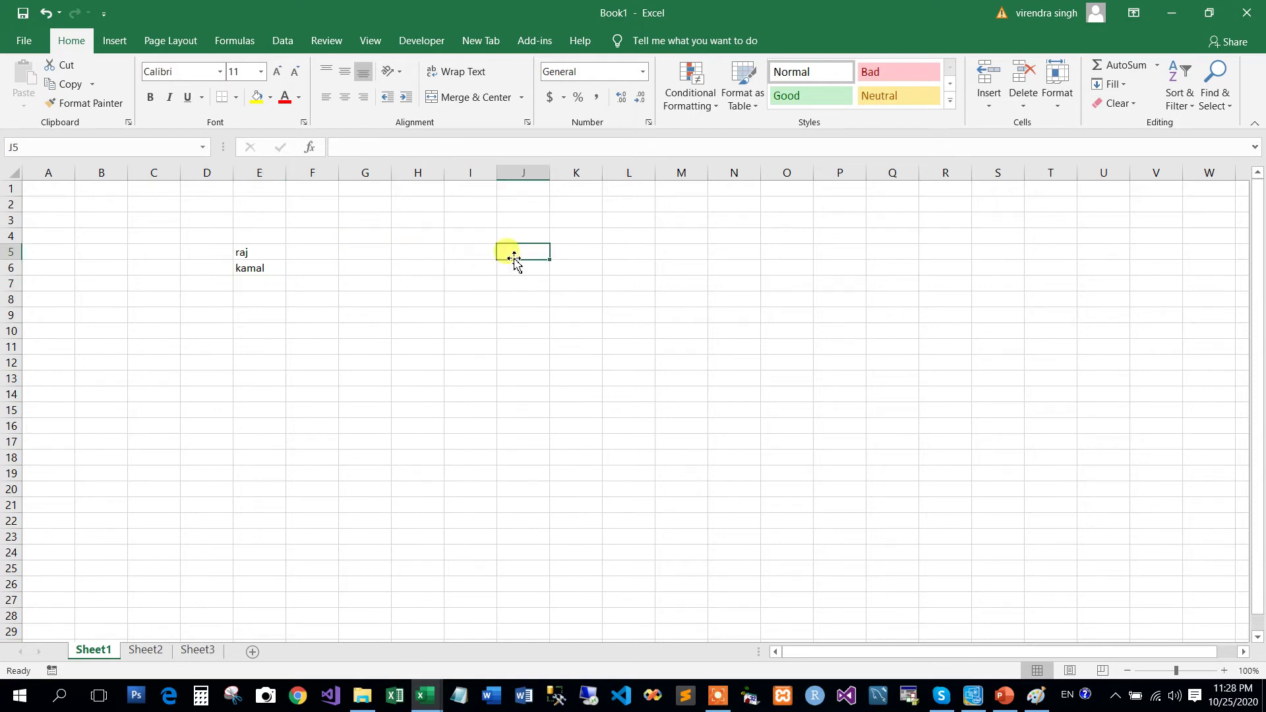
pyautogui.click(630, 259)
pyautogui.click(416, 300)
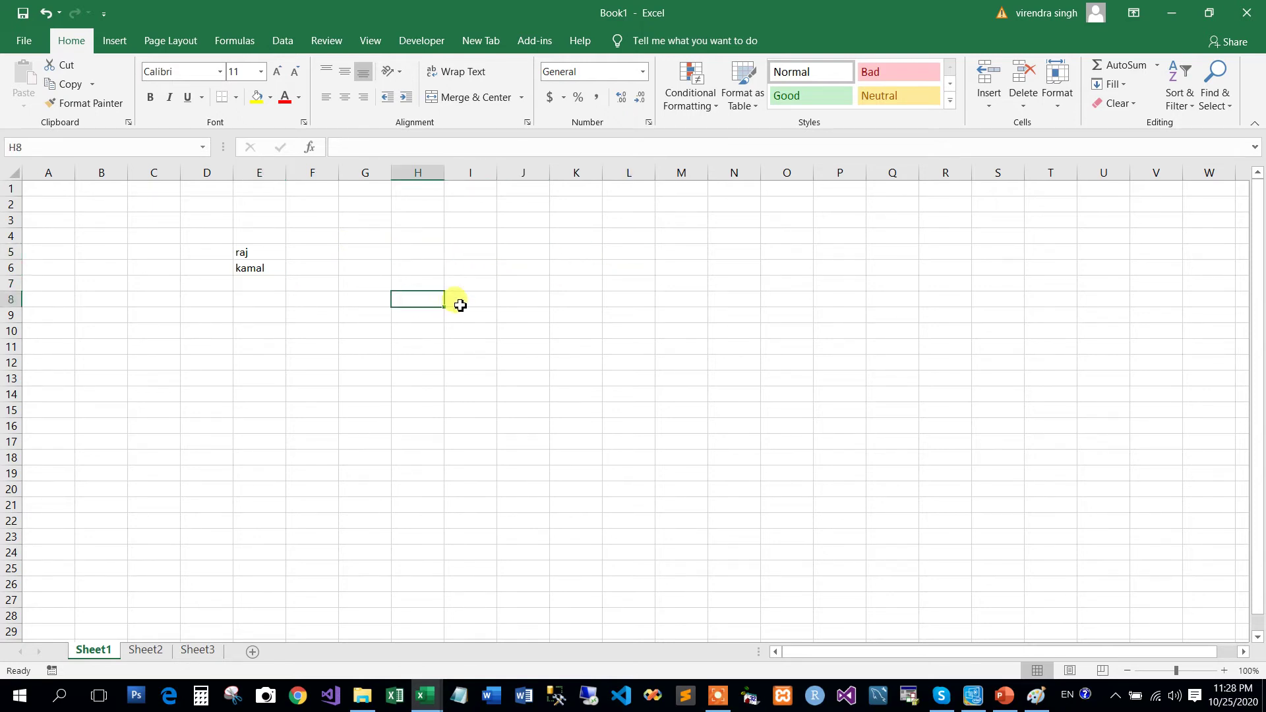
pyautogui.click(503, 311)
pyautogui.click(592, 306)
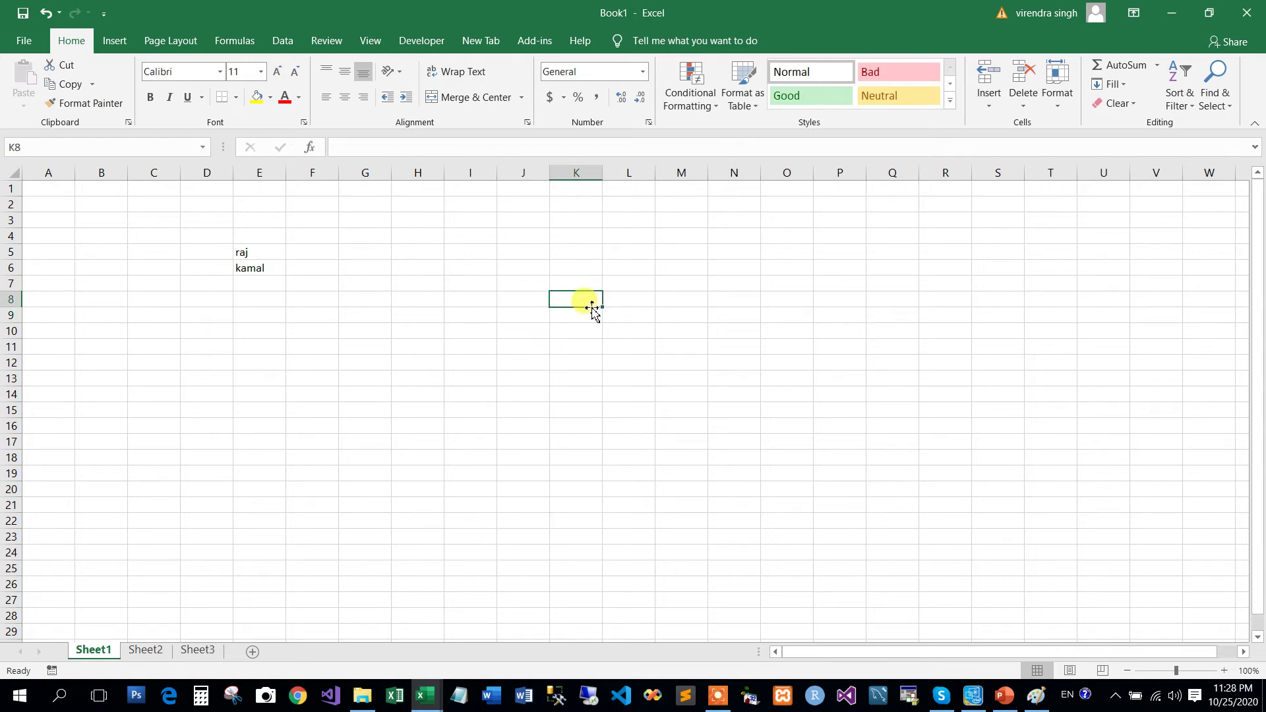
pyautogui.click(384, 269)
# - Alternate the selection between the filled cells E5 and E6, with one stop on empty cell E7, to view their contents
pyautogui.click(270, 252)
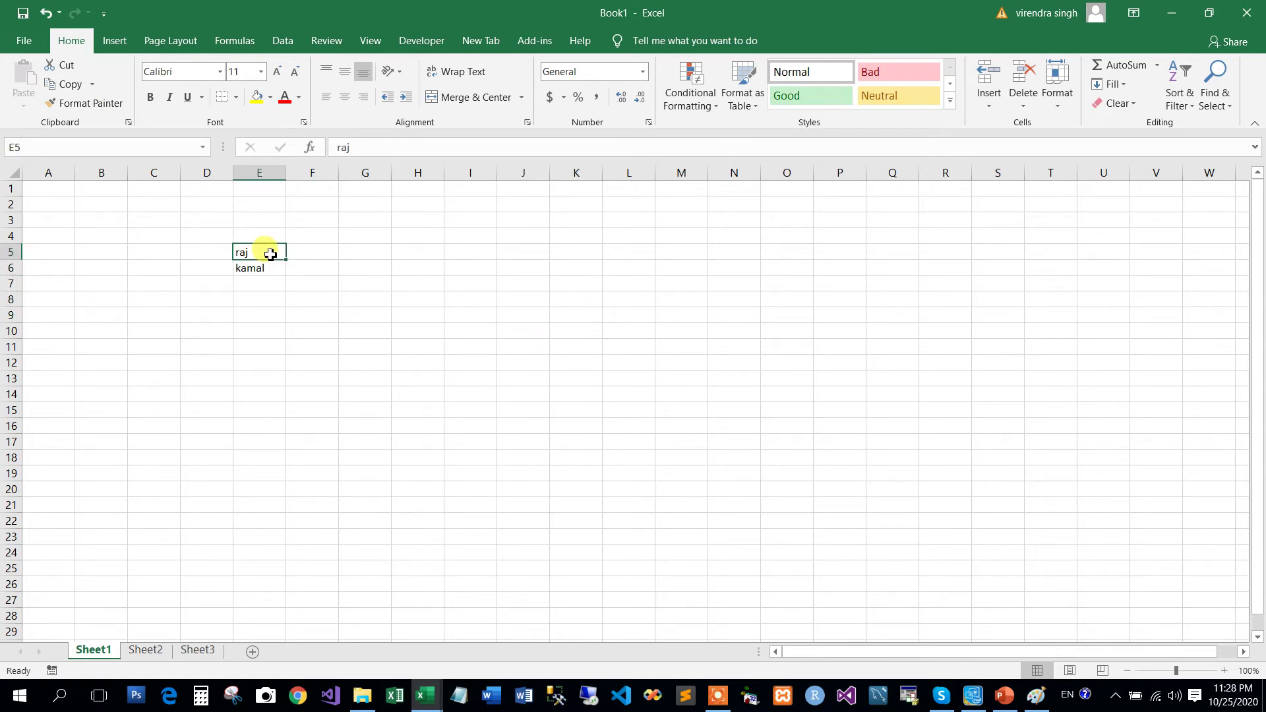
pyautogui.click(265, 264)
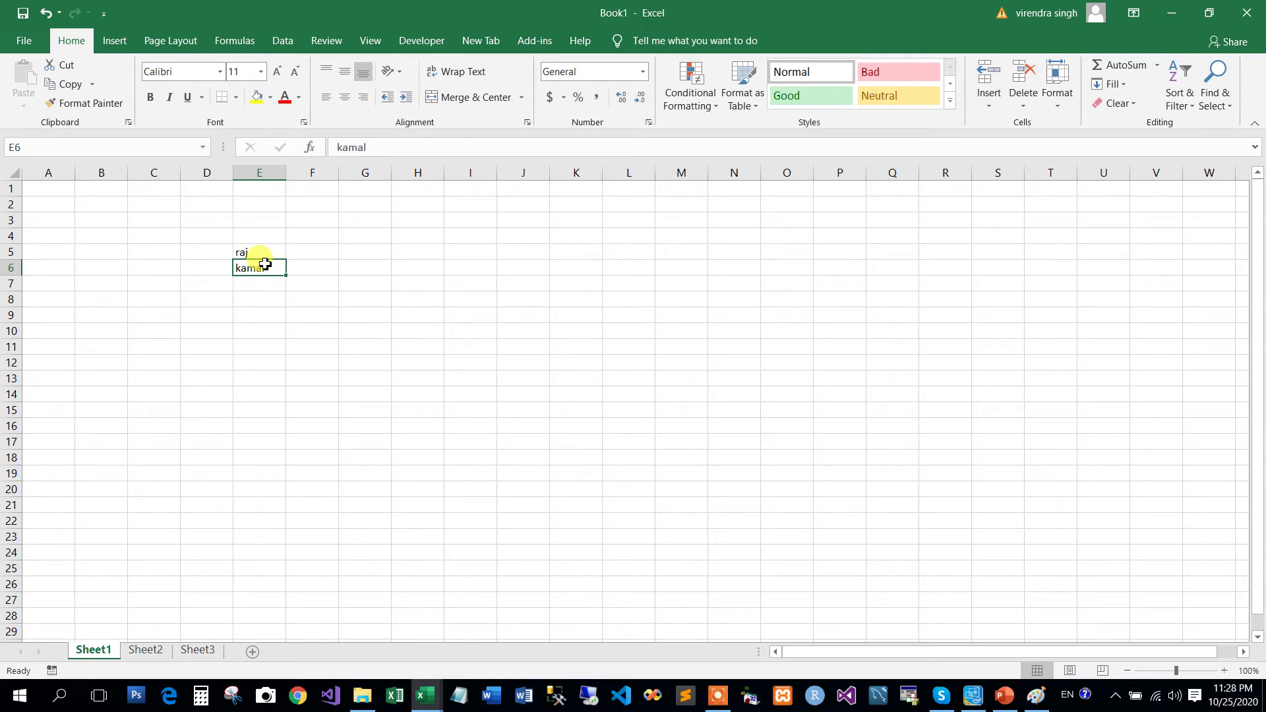
pyautogui.click(254, 251)
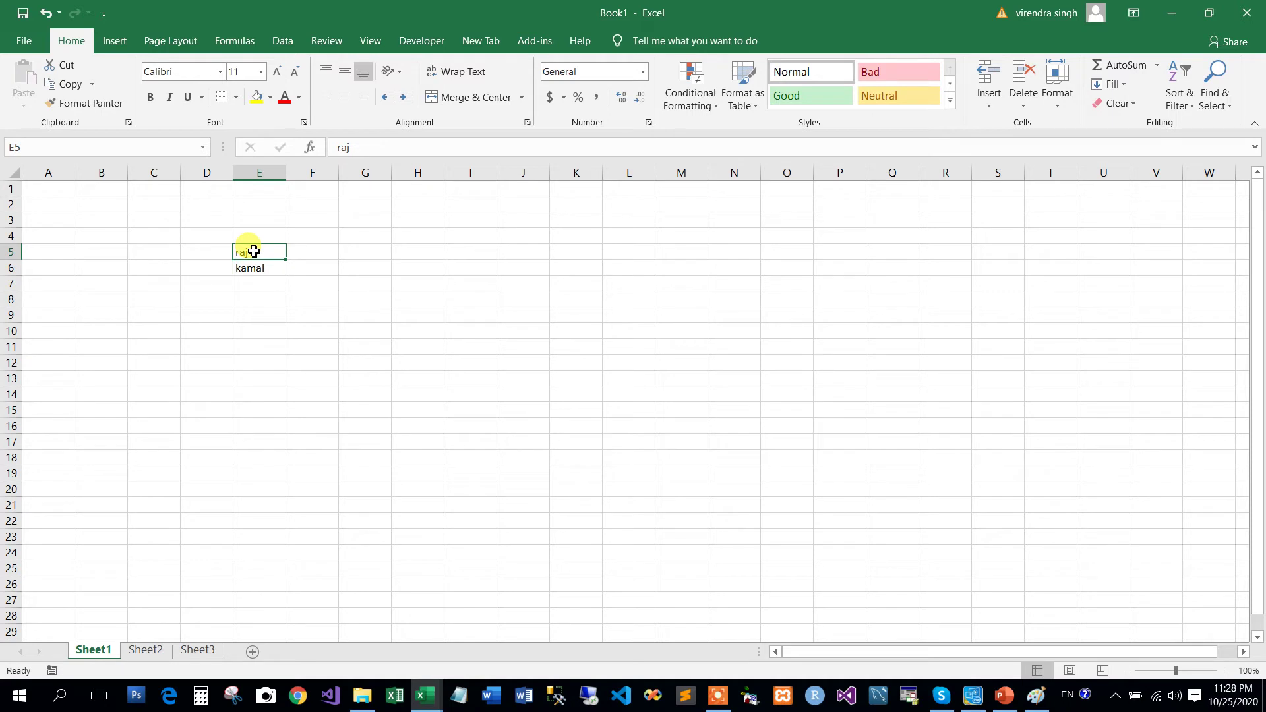
pyautogui.click(254, 283)
pyautogui.click(262, 255)
pyautogui.click(255, 268)
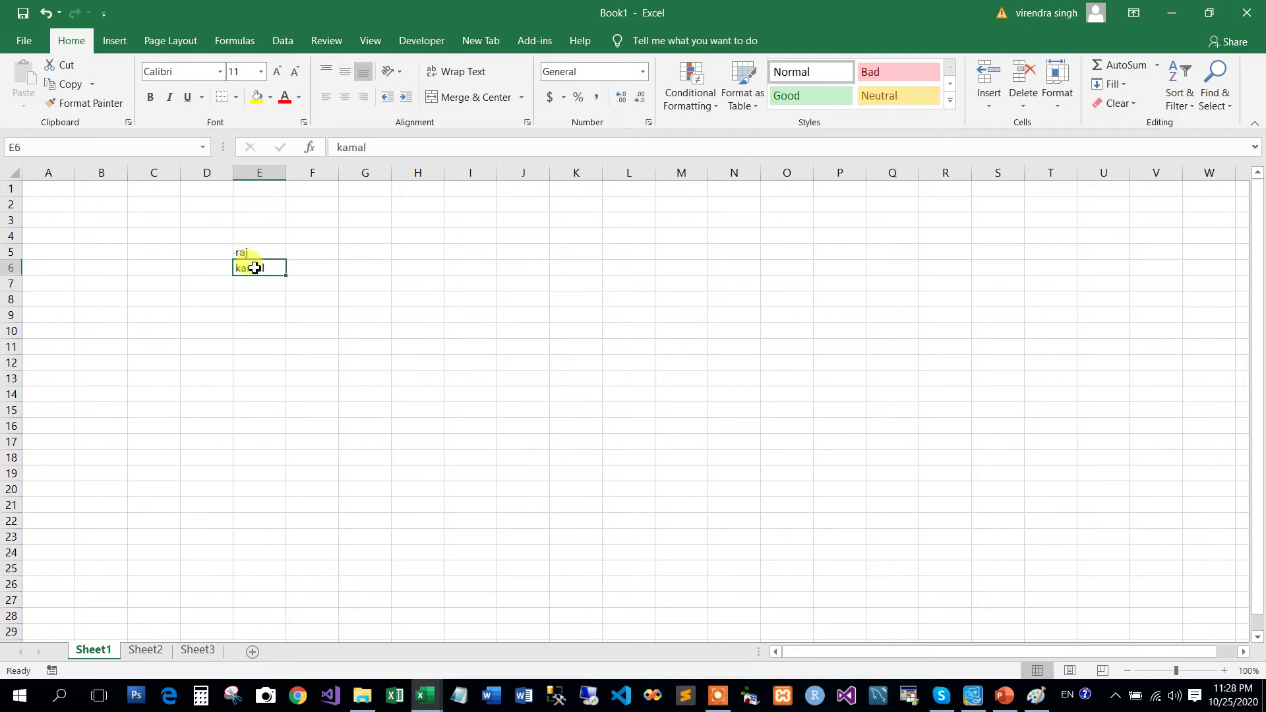
pyautogui.click(266, 252)
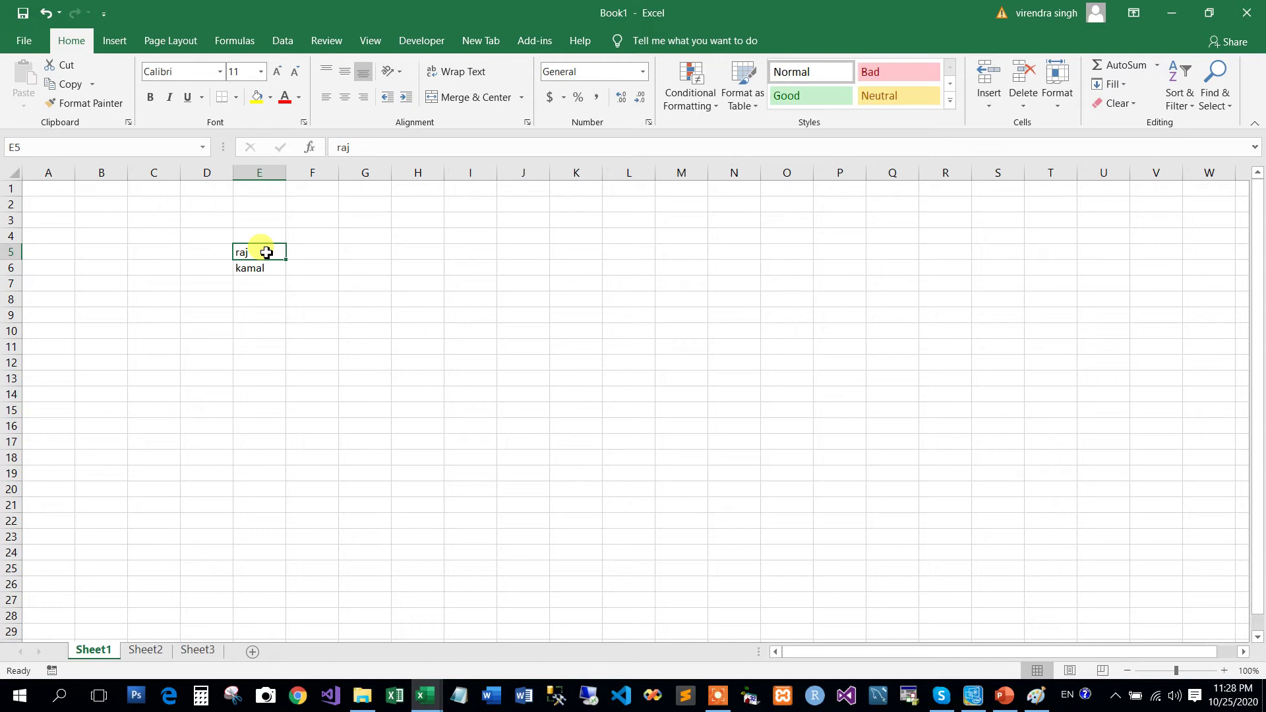
# - Select the scattered cells H7, K8, F12, D11, K3, I12, J3 and F14 one at a time
pyautogui.click(392, 284)
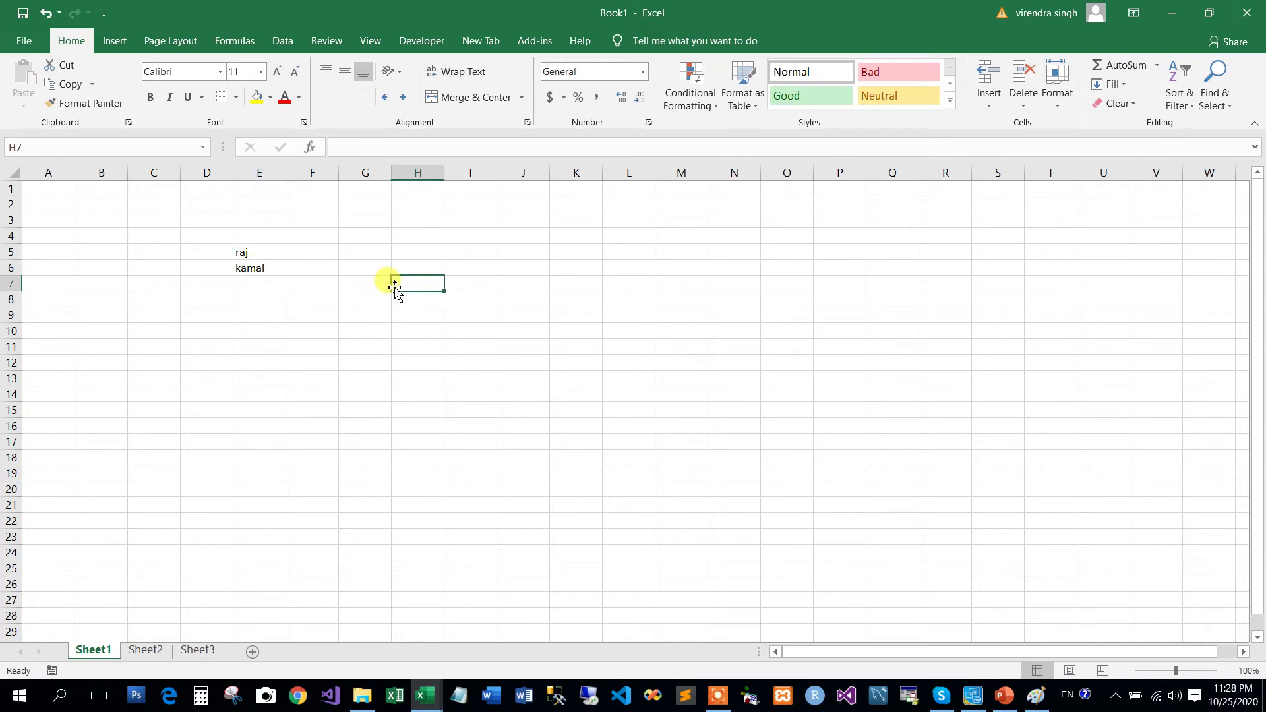
pyautogui.click(573, 306)
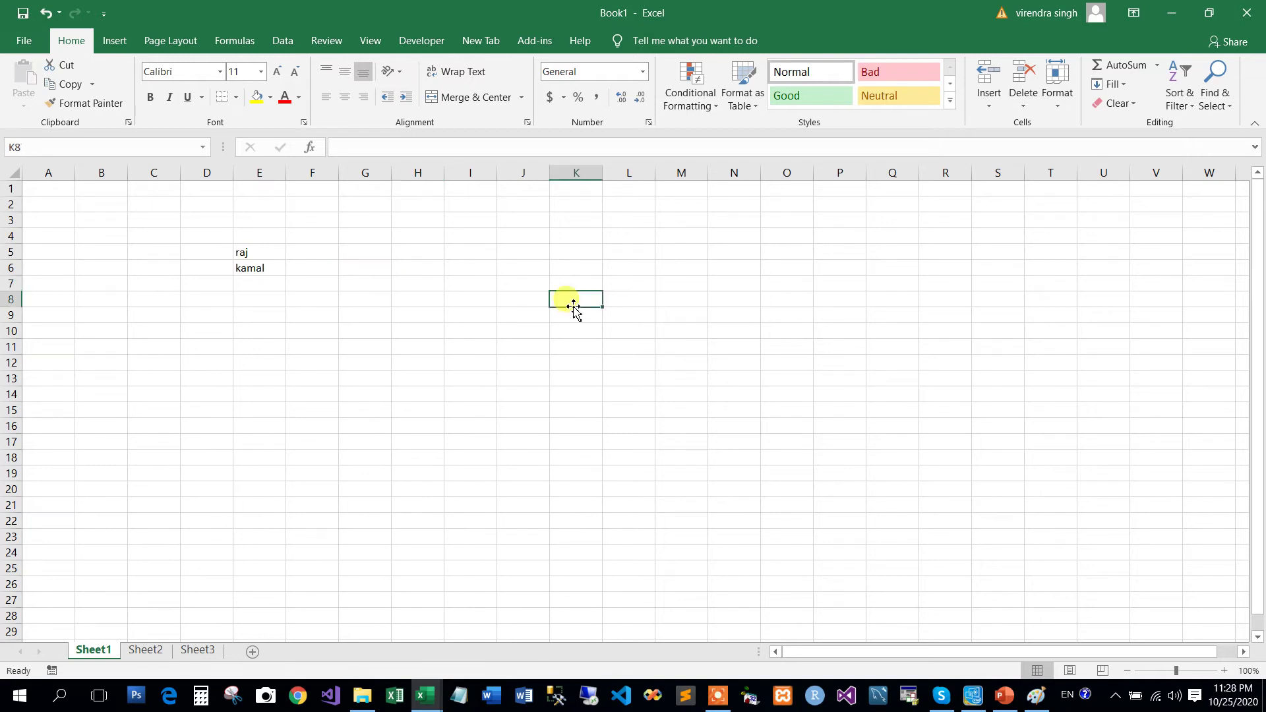
pyautogui.click(306, 358)
pyautogui.click(189, 345)
pyautogui.click(580, 210)
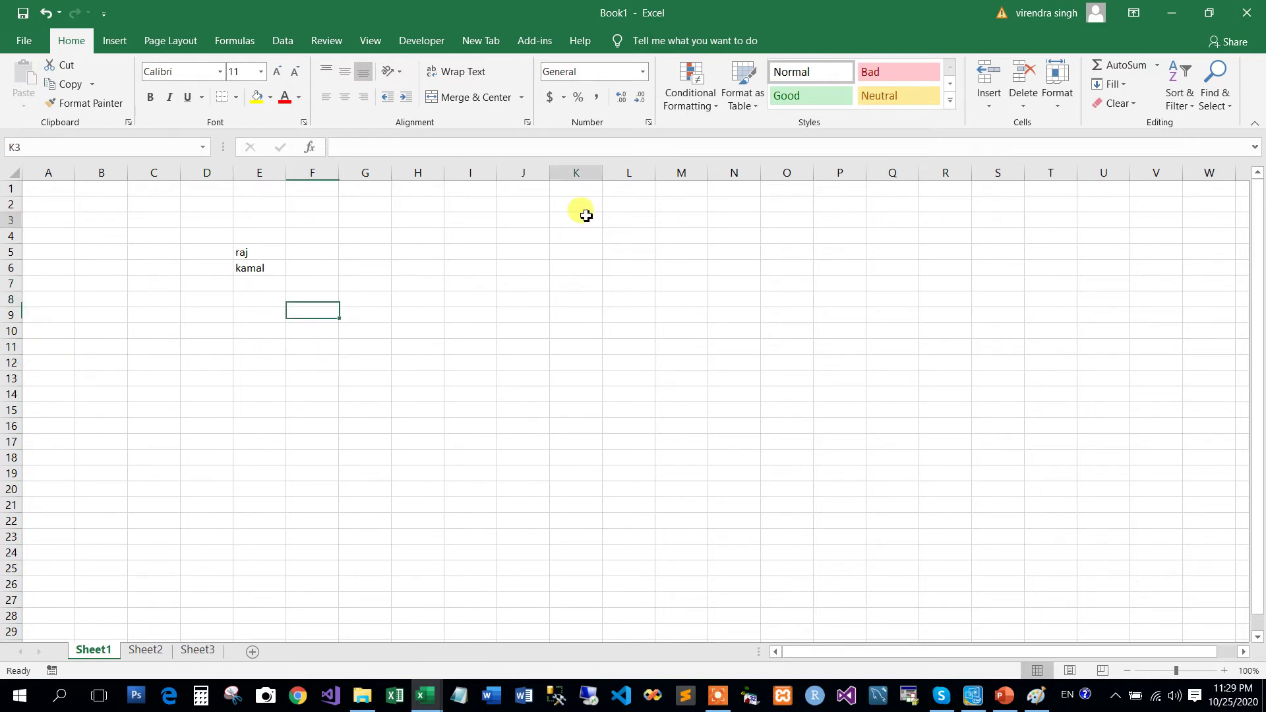
pyautogui.click(482, 366)
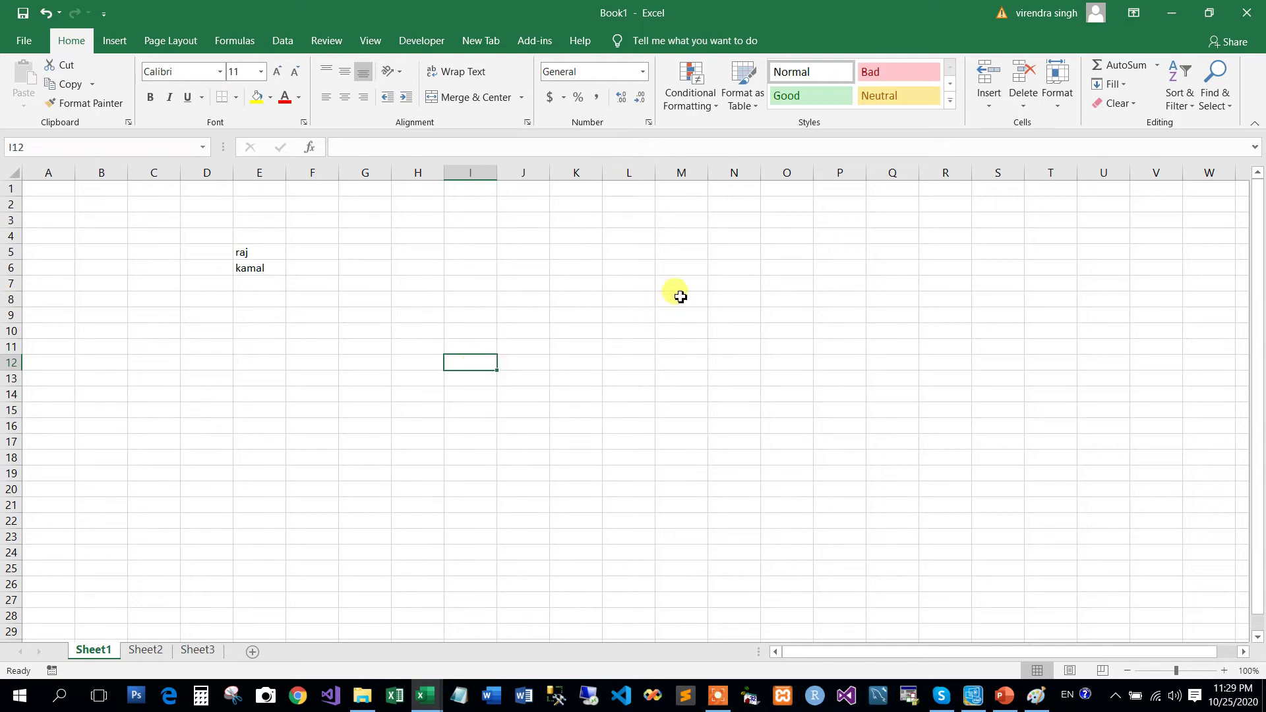
pyautogui.click(540, 226)
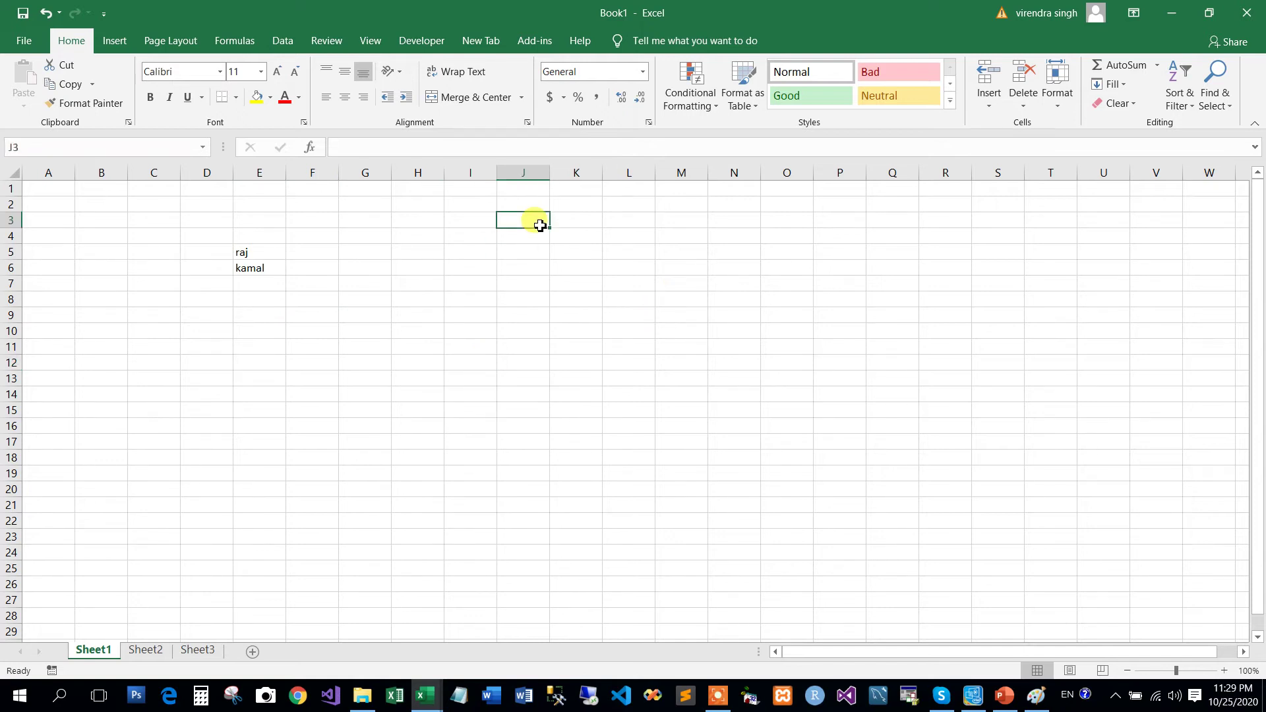
pyautogui.click(330, 389)
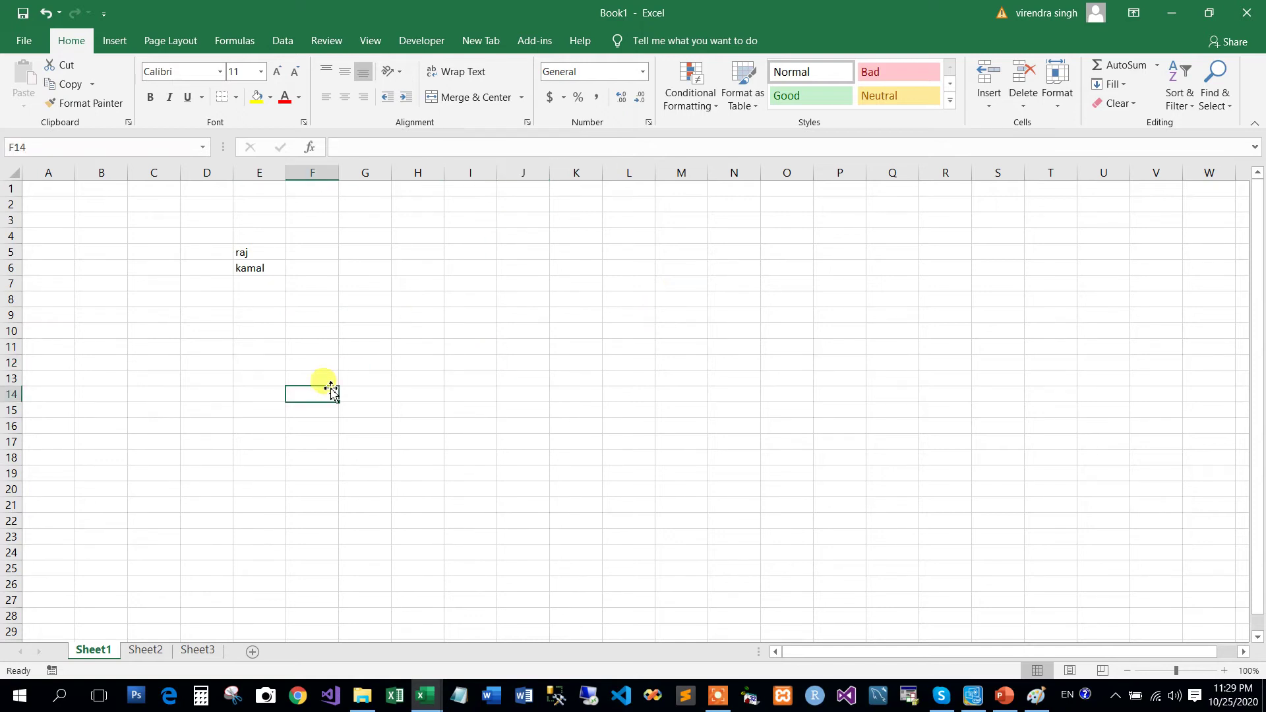
# - Select cells L7, I6, S5 and D12 one after another
pyautogui.click(625, 282)
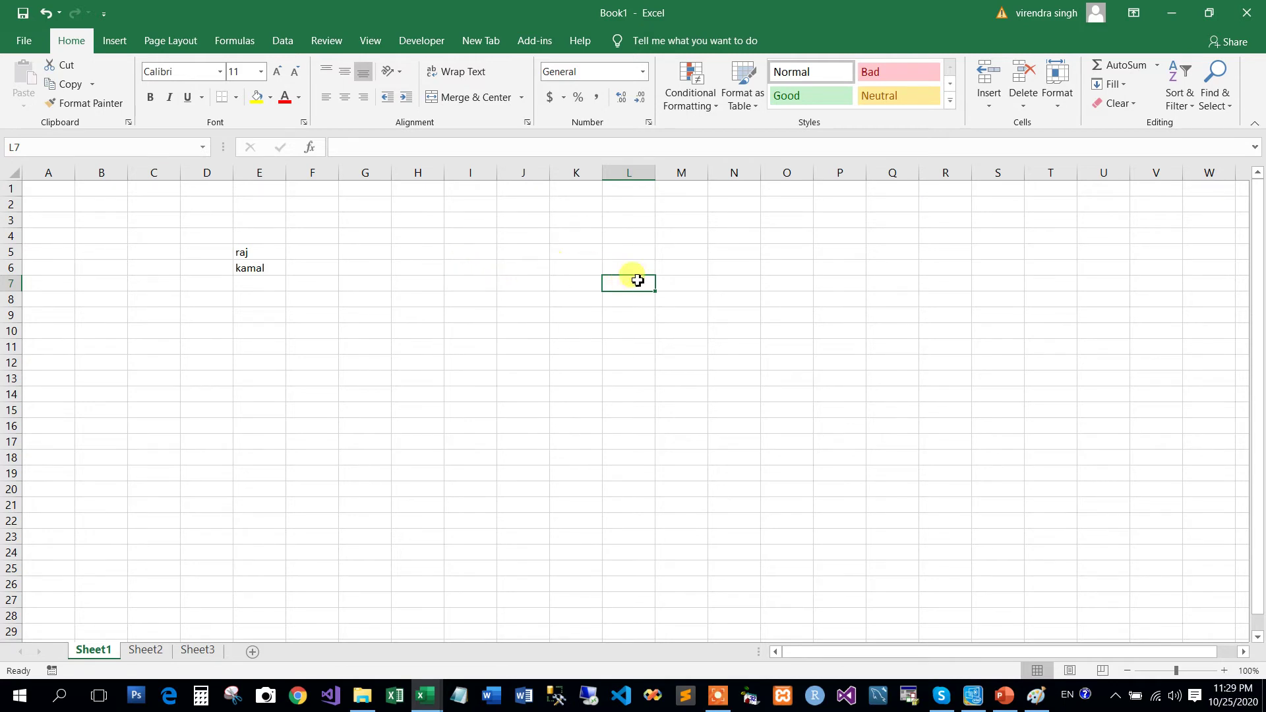
pyautogui.click(474, 271)
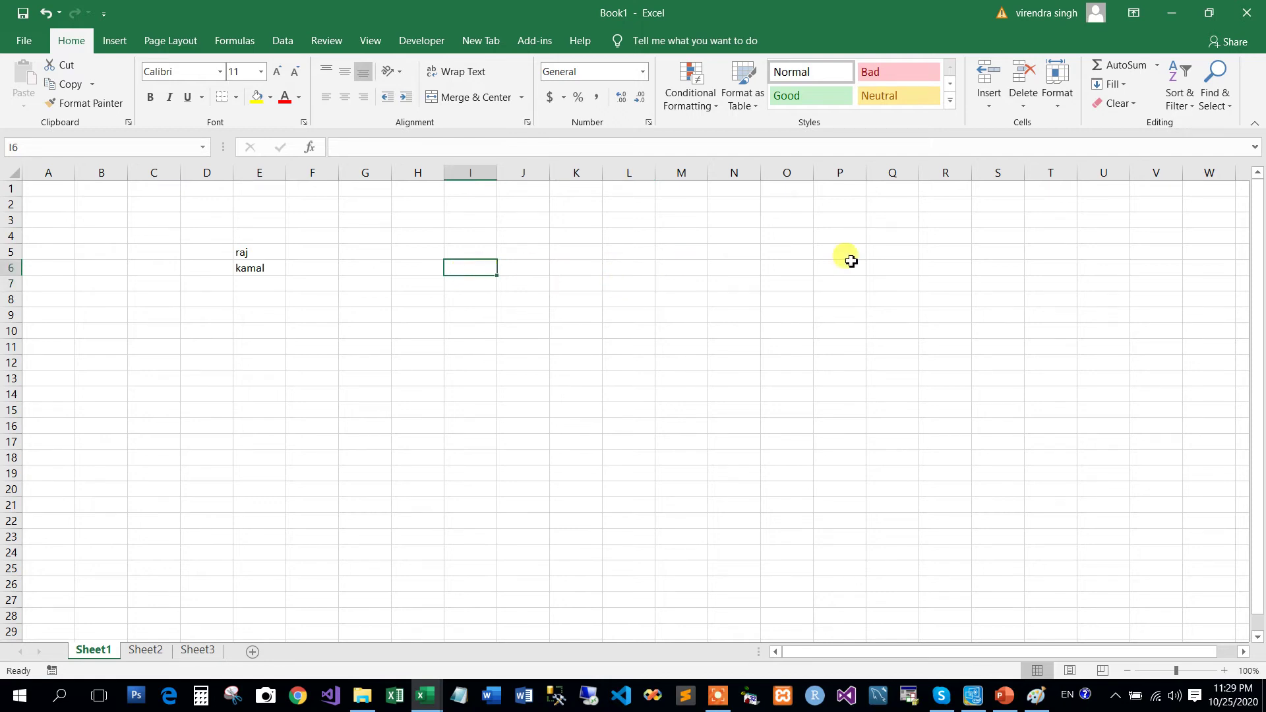
pyautogui.click(1011, 255)
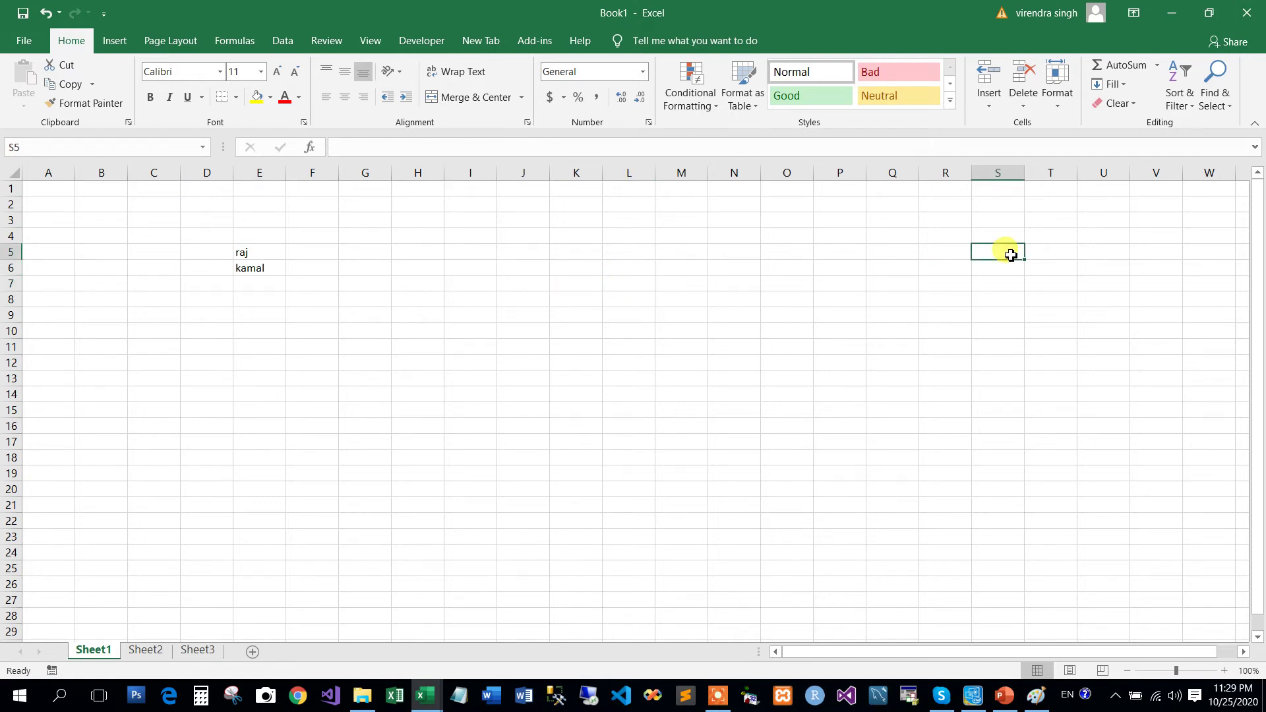
pyautogui.click(214, 359)
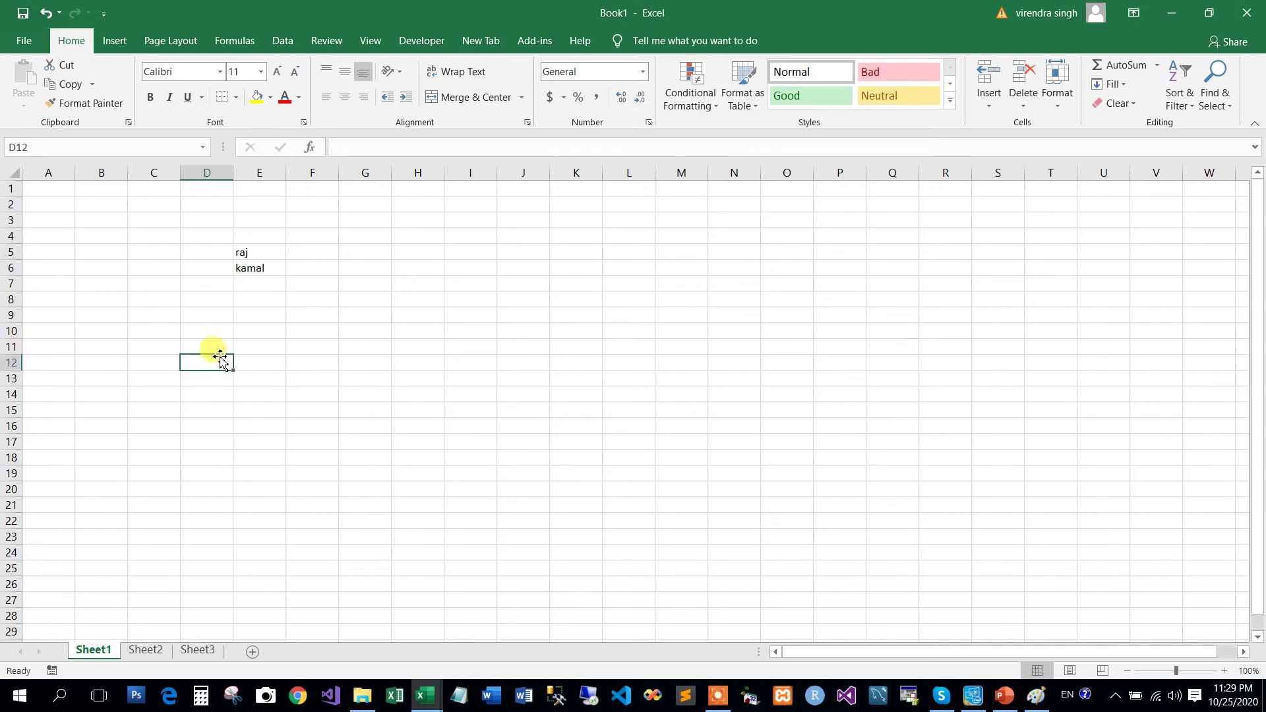
# - Move the cell pointer down column H one cell at a time, starting from H8
pyautogui.click(403, 301)
pyautogui.press('Down')
pyautogui.press('Down')
pyautogui.press('Down')
pyautogui.press('Down')
pyautogui.press('Down')
pyautogui.press('Down')
pyautogui.press('Down')
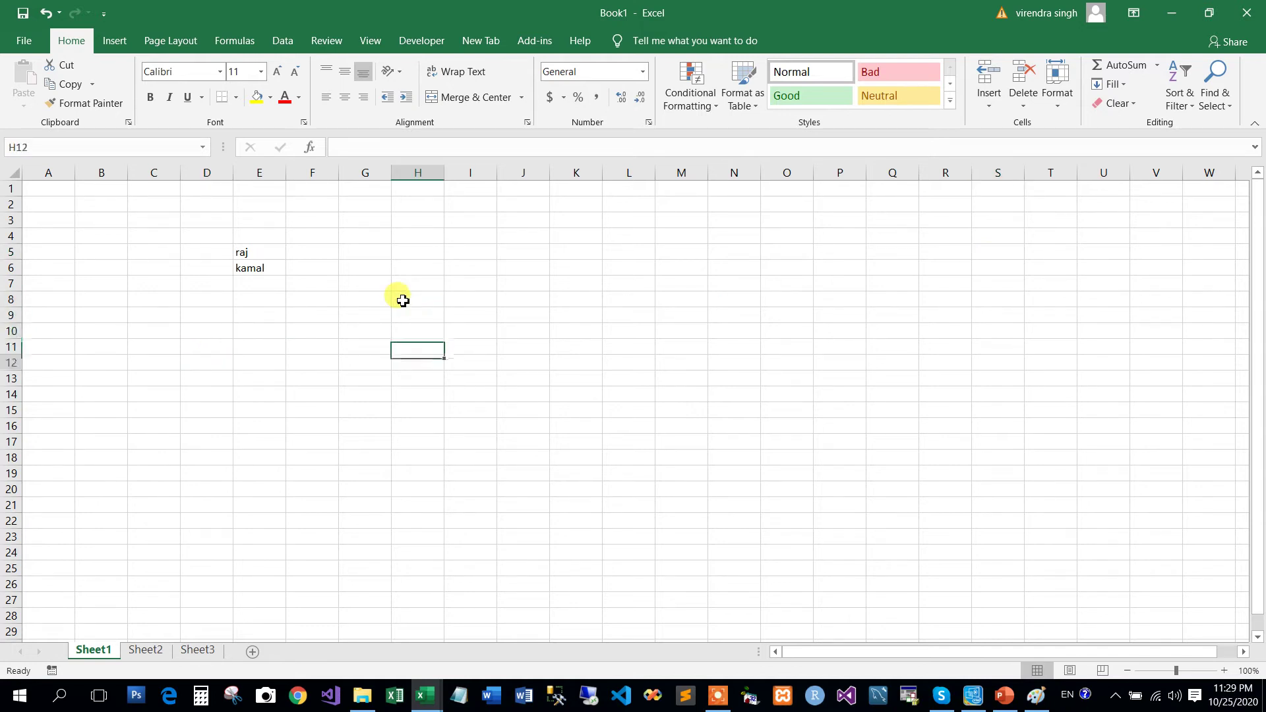
pyautogui.press('Down')
pyautogui.press('Down')
pyautogui.press('Down')
pyautogui.press('Down')
pyautogui.press('Down')
pyautogui.press('Down')
# - Move the cell pointer back up column H one cell at a time to H3
pyautogui.press('Up')
pyautogui.press('Up')
pyautogui.press('Up')
pyautogui.press('Up')
pyautogui.press('Up')
pyautogui.press('Up')
pyautogui.press('Up')
pyautogui.press('Up')
pyautogui.press('Up')
pyautogui.press('Up')
pyautogui.press('Up')
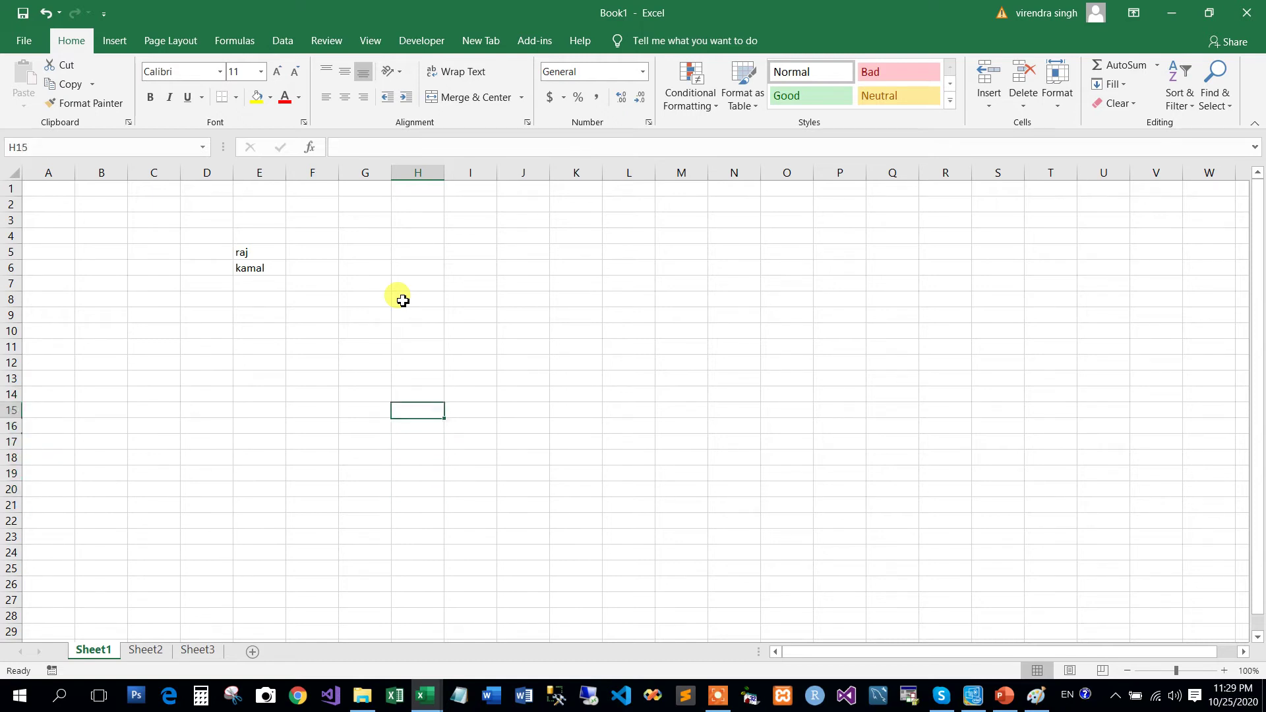
pyautogui.press('Up')
pyautogui.press('Up')
pyautogui.press('Up')
pyautogui.press('Up')
pyautogui.press('Up')
pyautogui.press('Up')
pyautogui.press('Up')
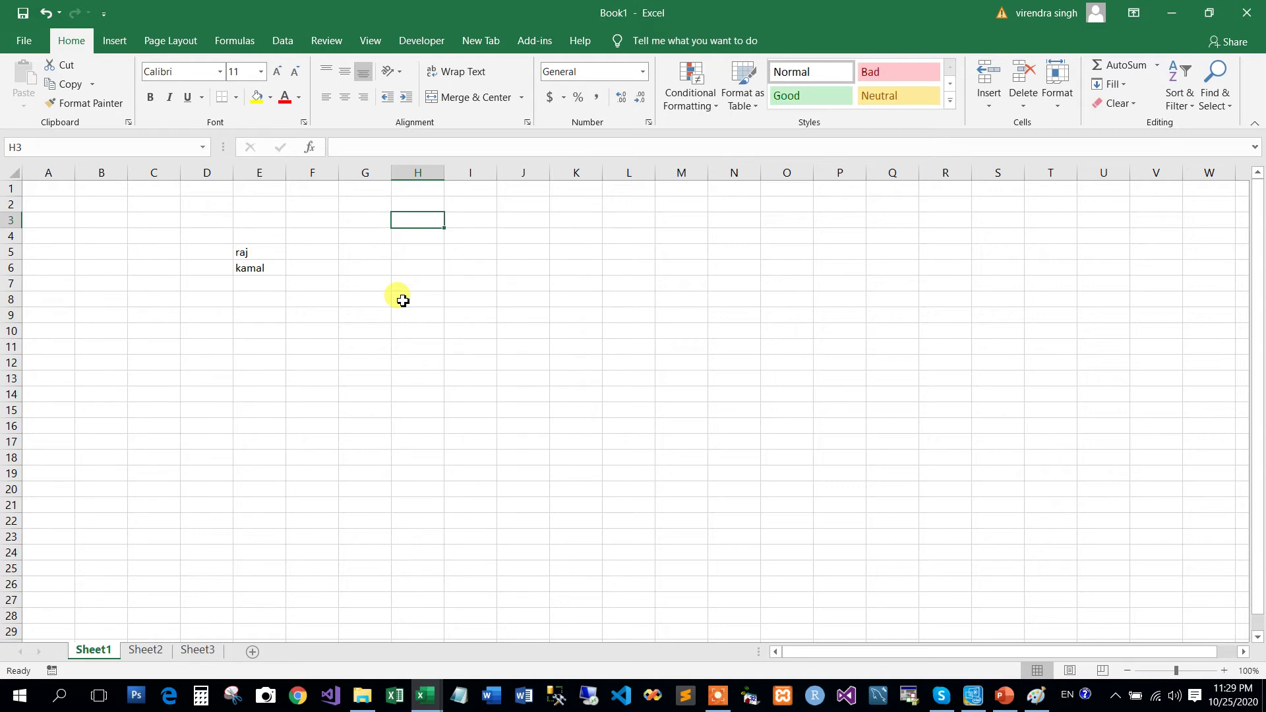
# - Move the cell pointer left along row 3 one cell at a time from H3 to C3
pyautogui.press('Left')
pyautogui.press('Left')
pyautogui.press('Left')
pyautogui.press('Left')
pyautogui.press('Left')
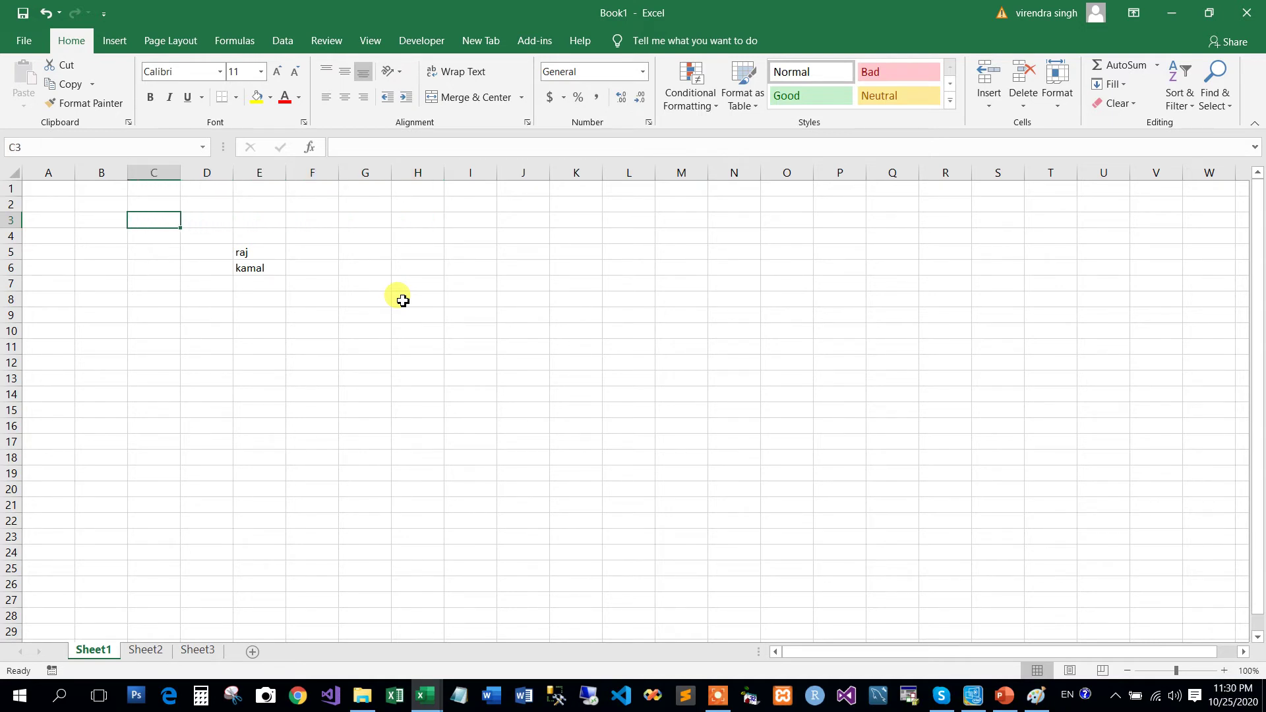
# - Move the cell pointer right along row 3 one cell at a time from C3 to O3
pyautogui.press('Right')
pyautogui.press('Right')
pyautogui.press('Right')
pyautogui.press('Right')
pyautogui.press('Right')
pyautogui.press('Right')
pyautogui.press('Right')
pyautogui.press('Right')
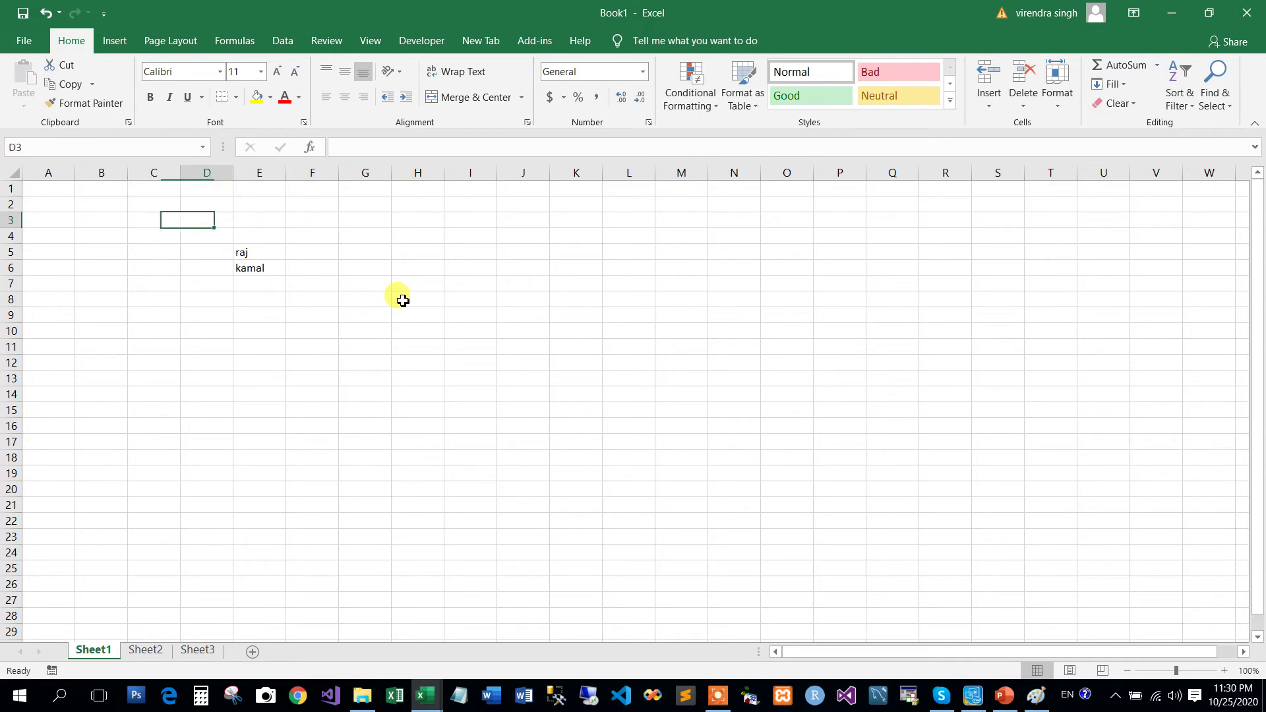
pyautogui.press('Right')
pyautogui.press('Right')
pyautogui.press('Right')
pyautogui.press('Right')
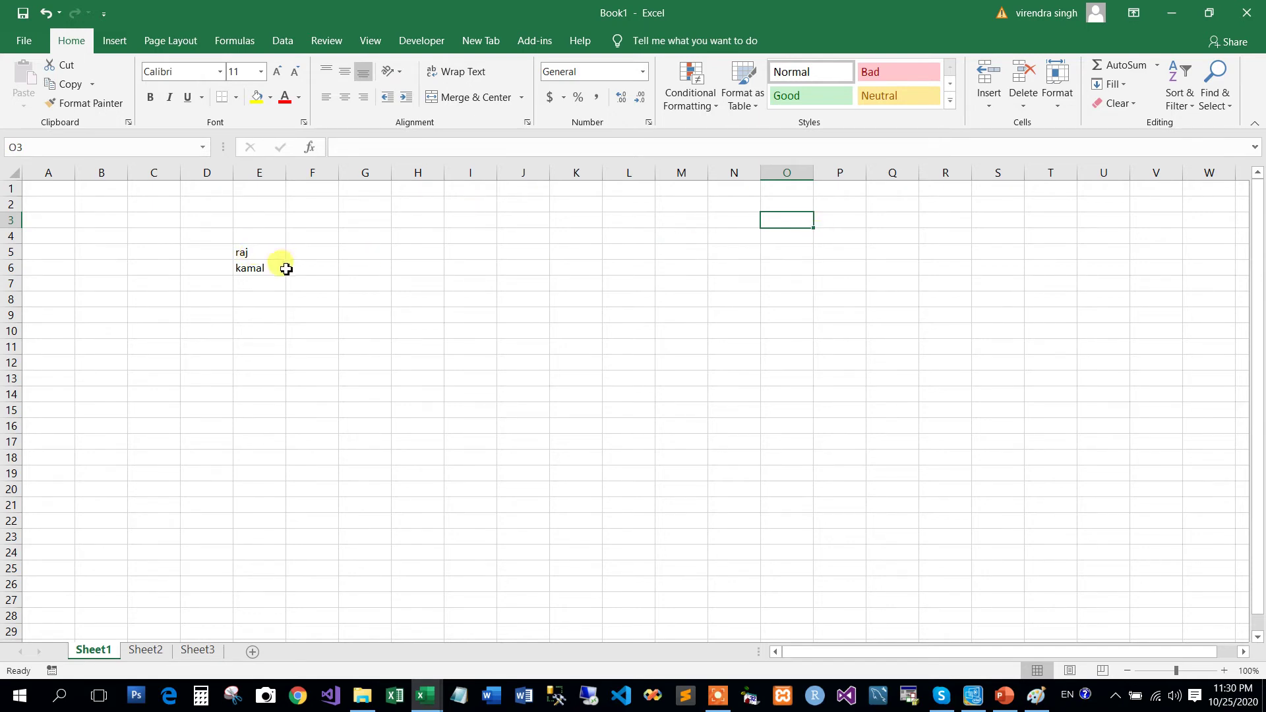
# - Format the text in cell E5 as bold with font size 18
pyautogui.click(252, 255)
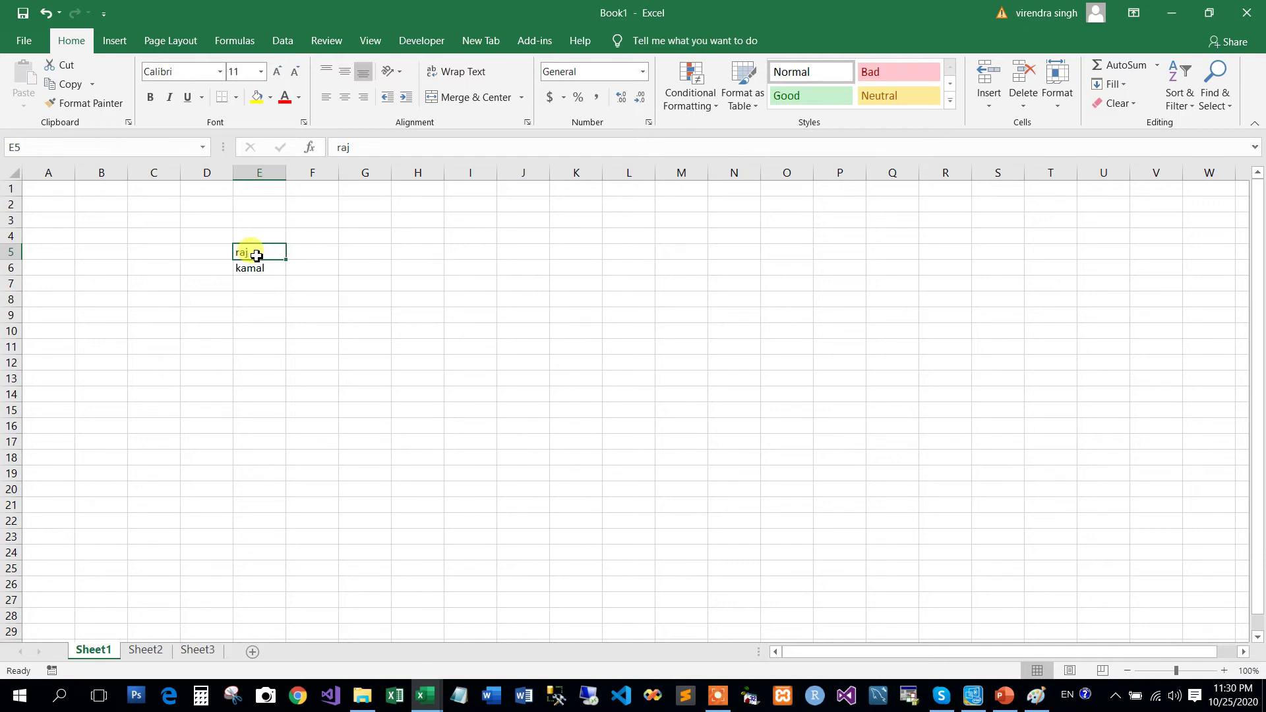
pyautogui.click(152, 99)
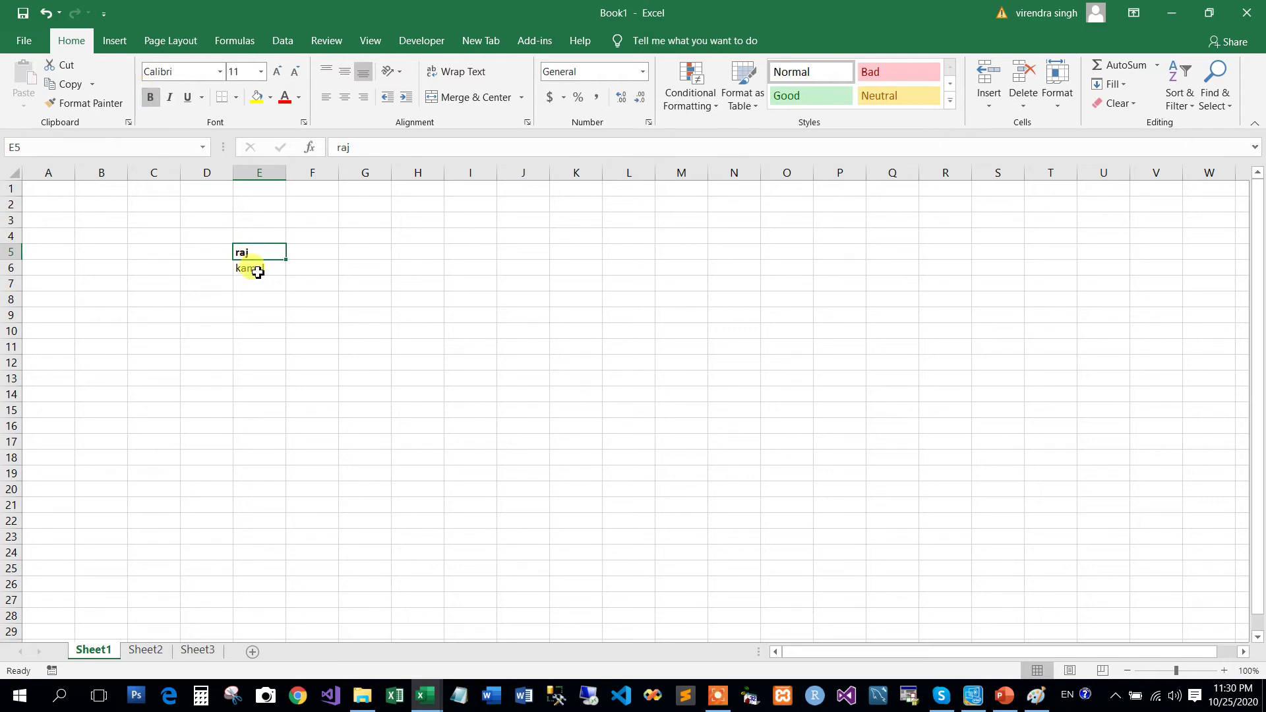
pyautogui.click(261, 71)
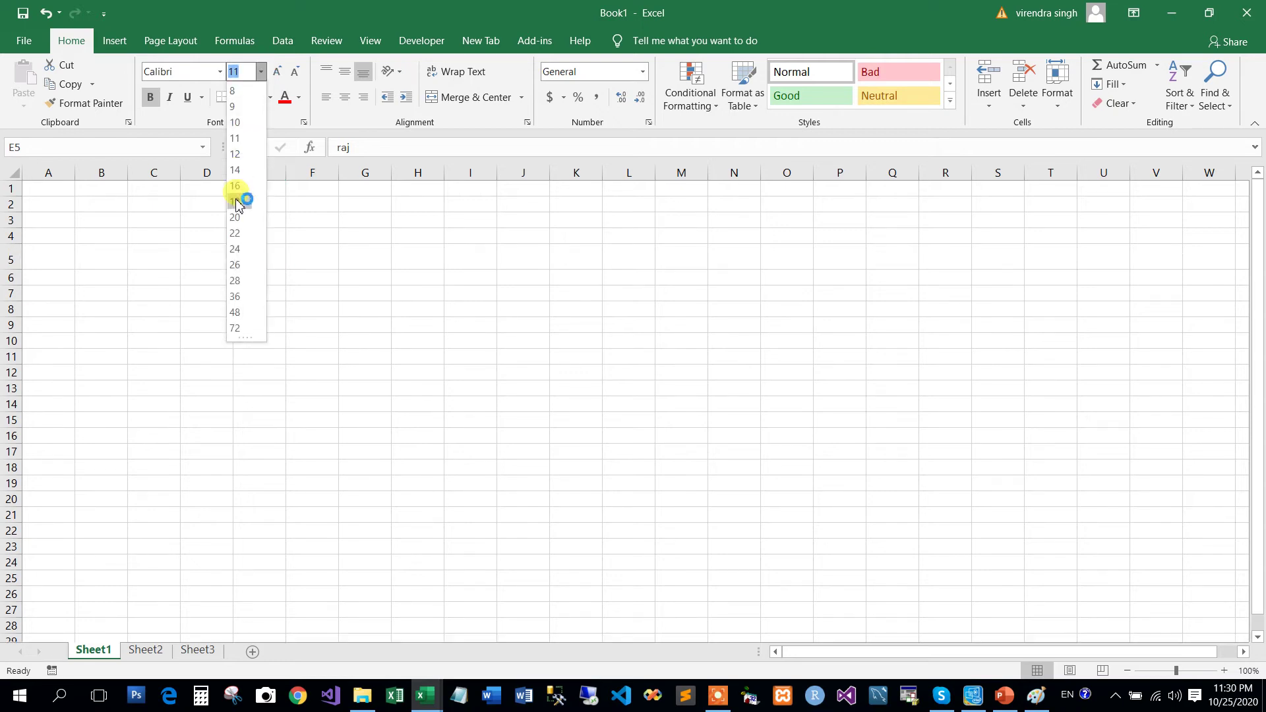
pyautogui.click(238, 198)
pyautogui.click(314, 366)
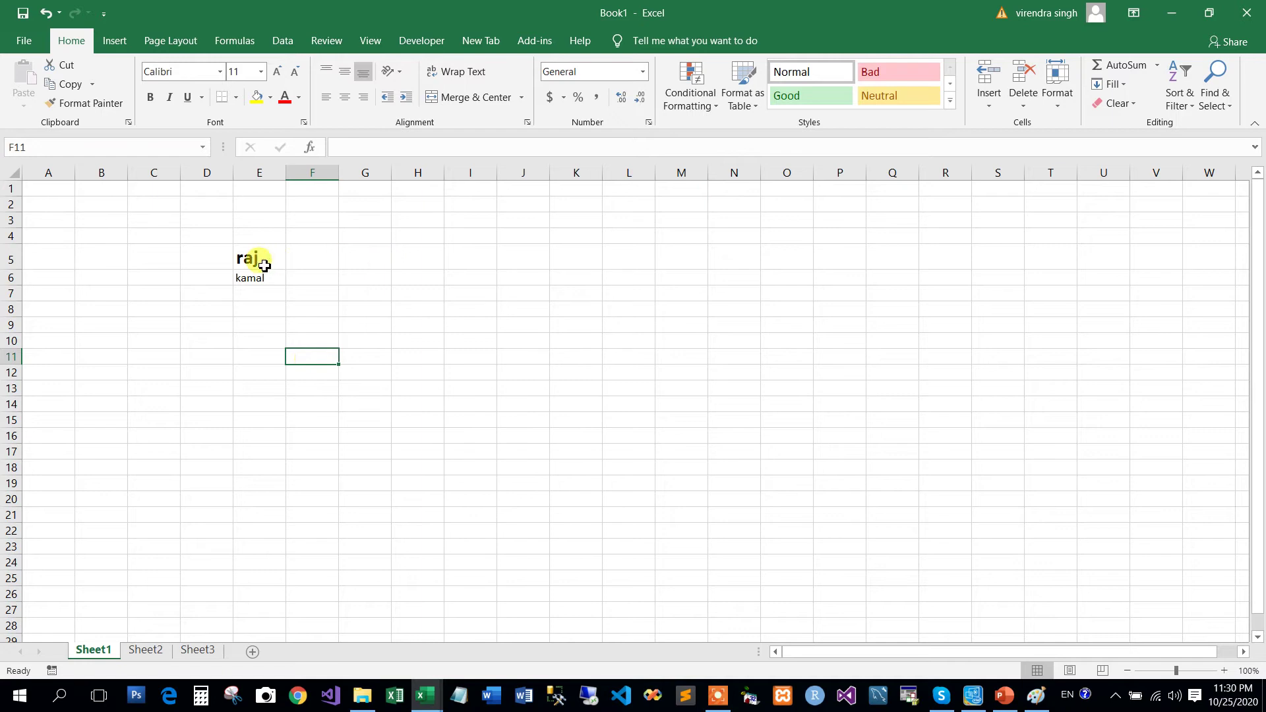
pyautogui.click(417, 305)
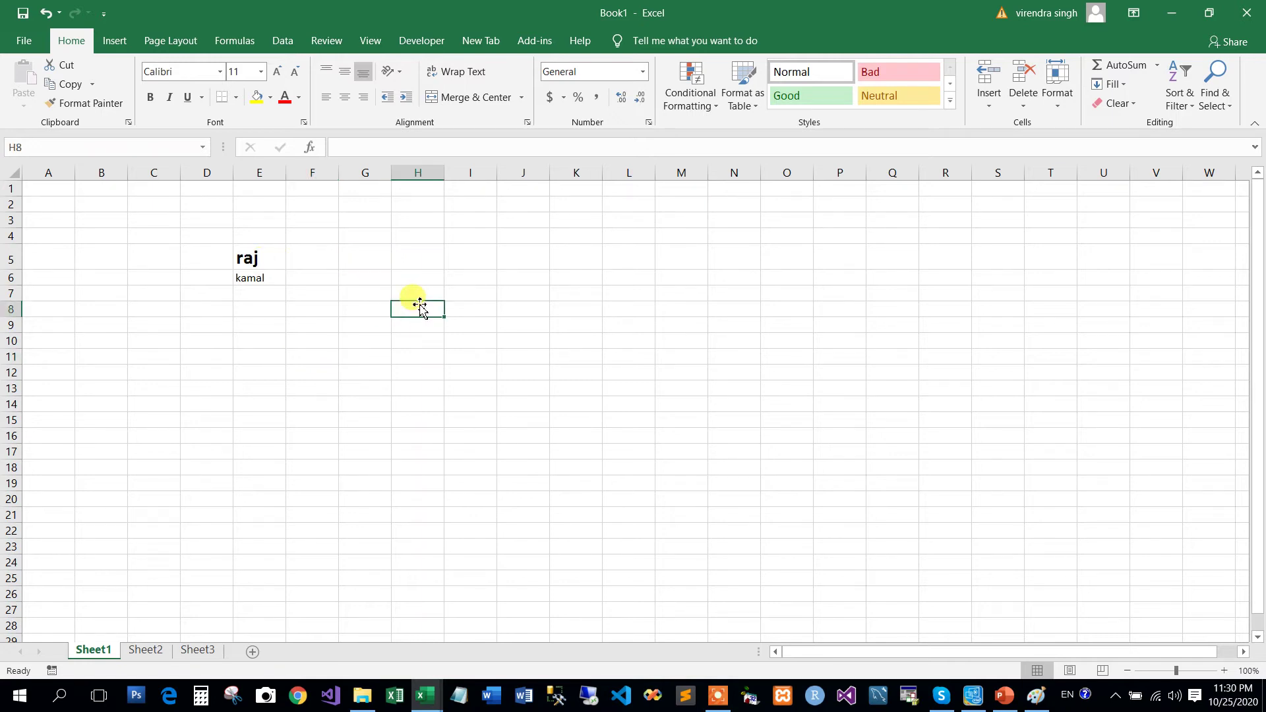
# - Fill the cell range I7:S20 with yellow
pyautogui.click(479, 296)
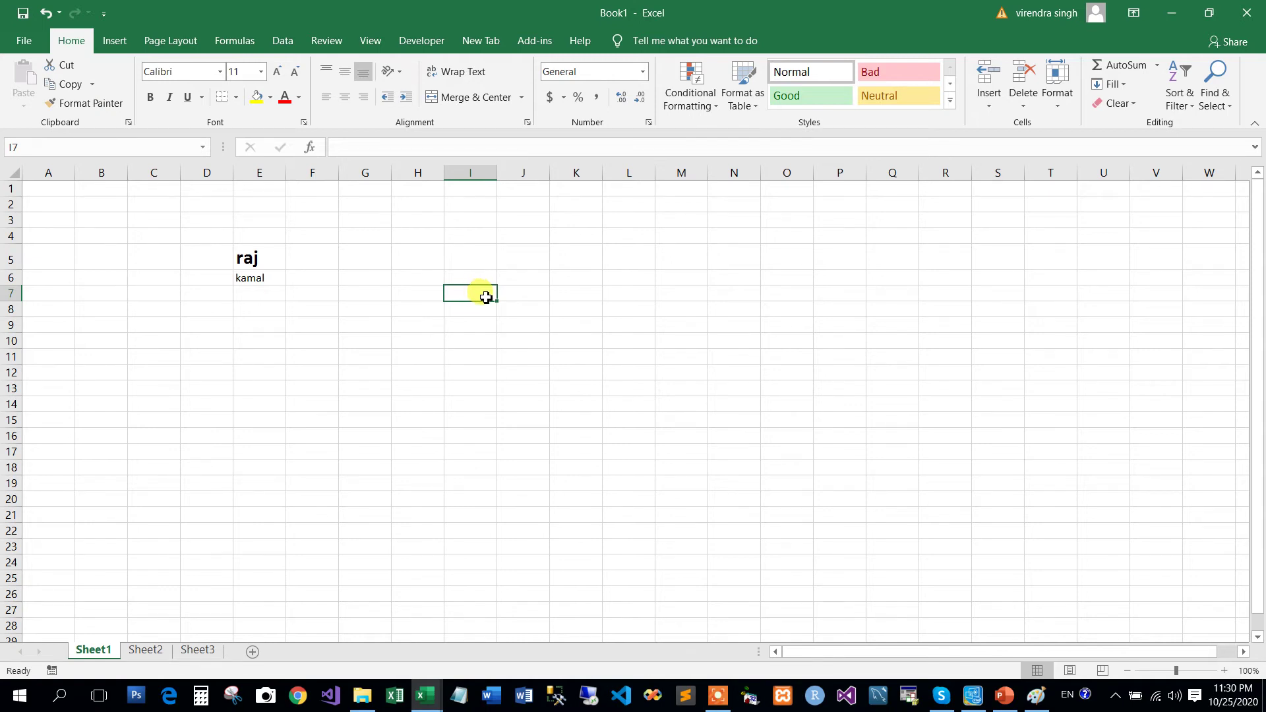
pyautogui.moveTo(486, 297); pyautogui.dragTo(977, 499)
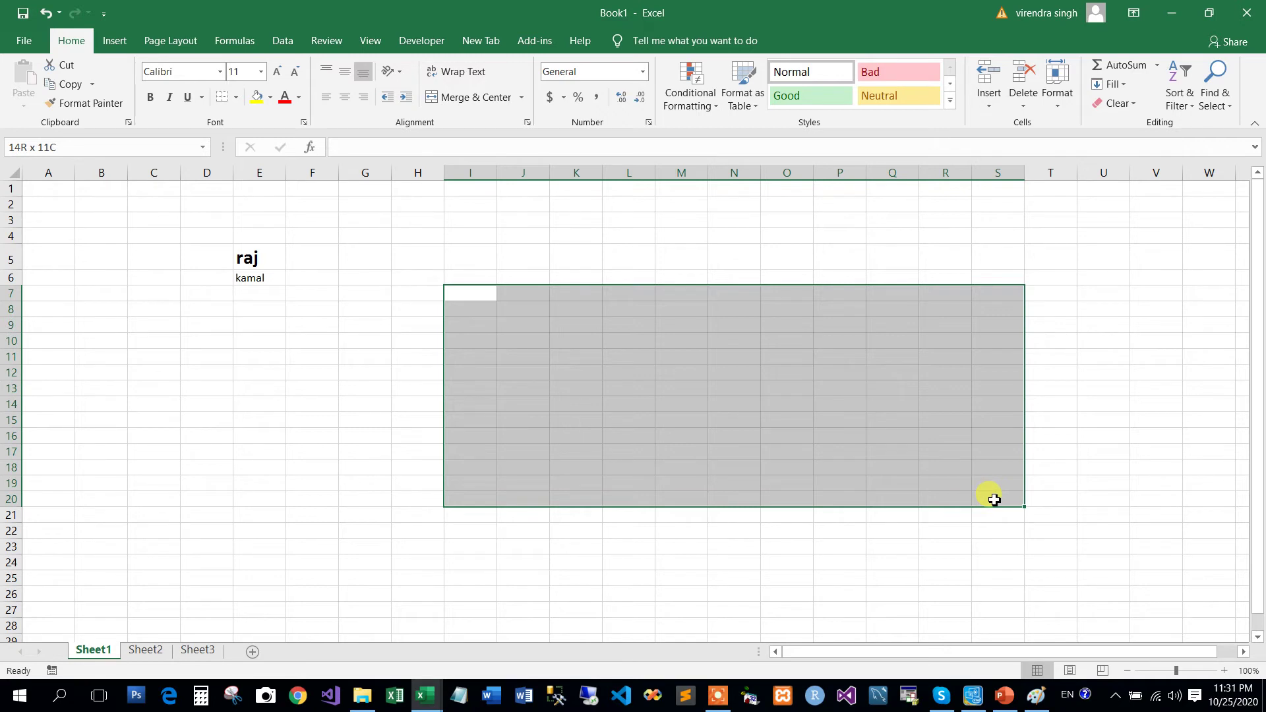
pyautogui.moveTo(994, 499); pyautogui.dragTo(995, 499)
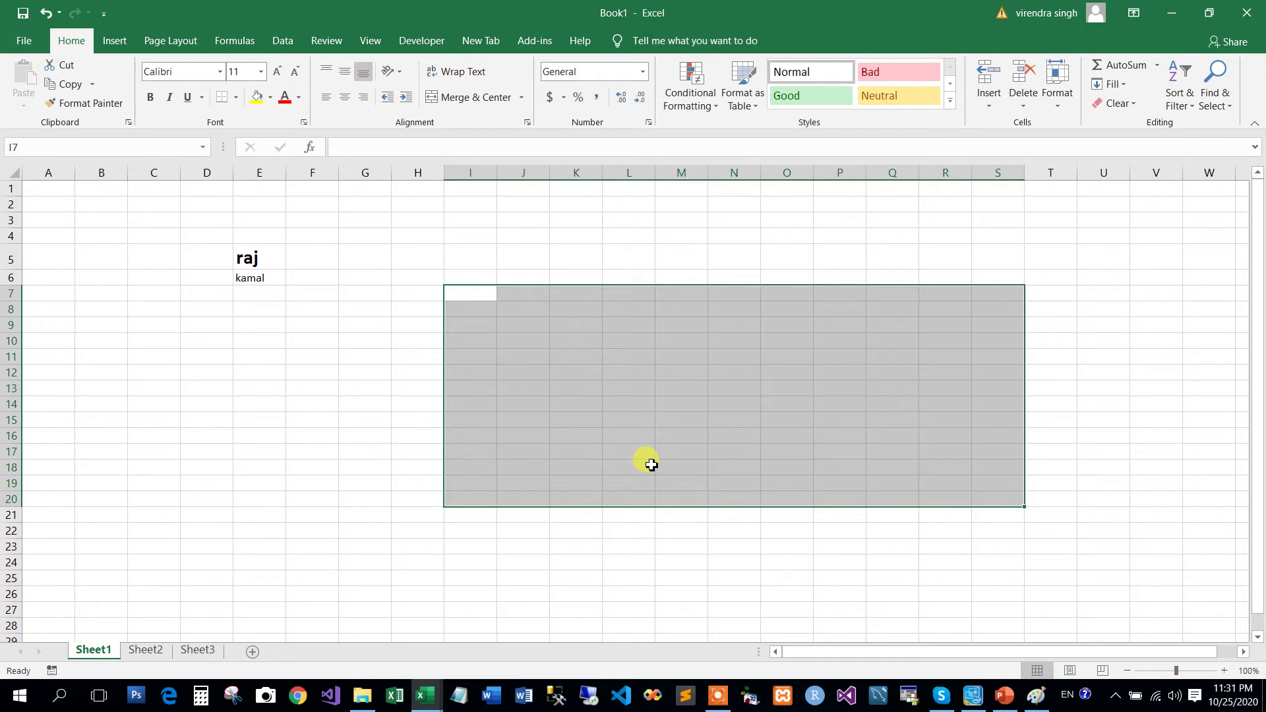
pyautogui.click(257, 100)
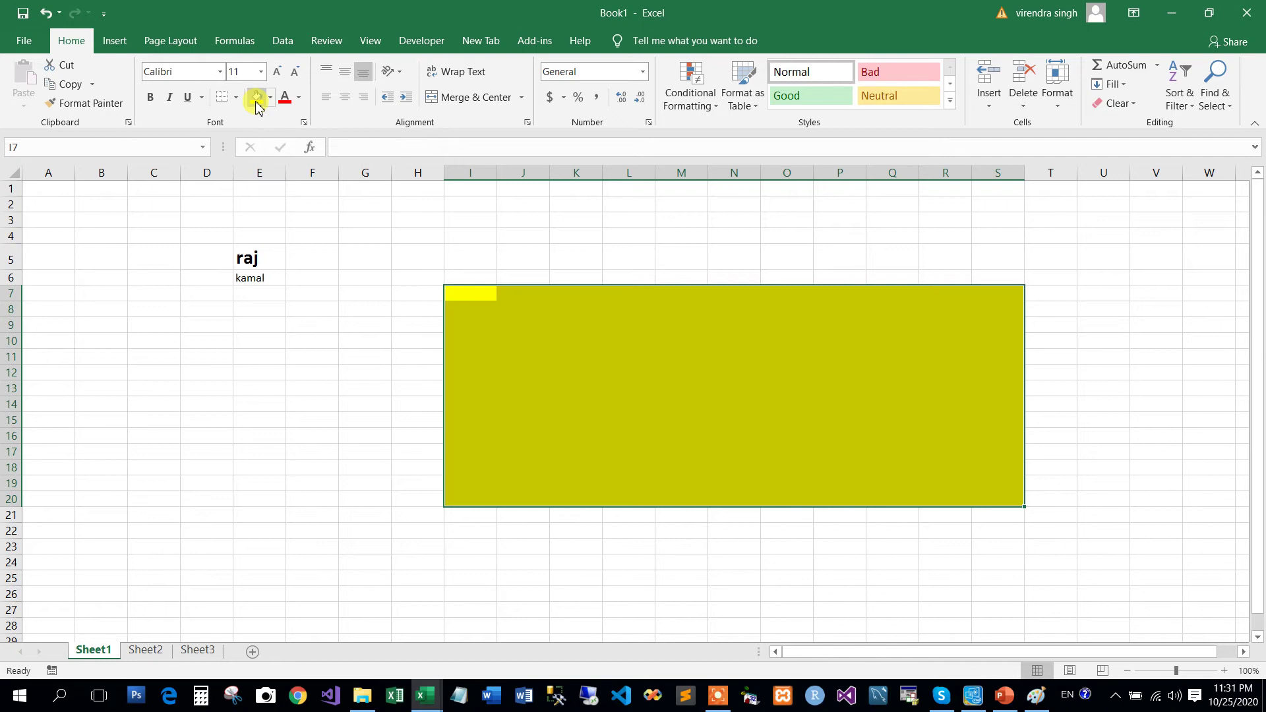
pyautogui.click(451, 408)
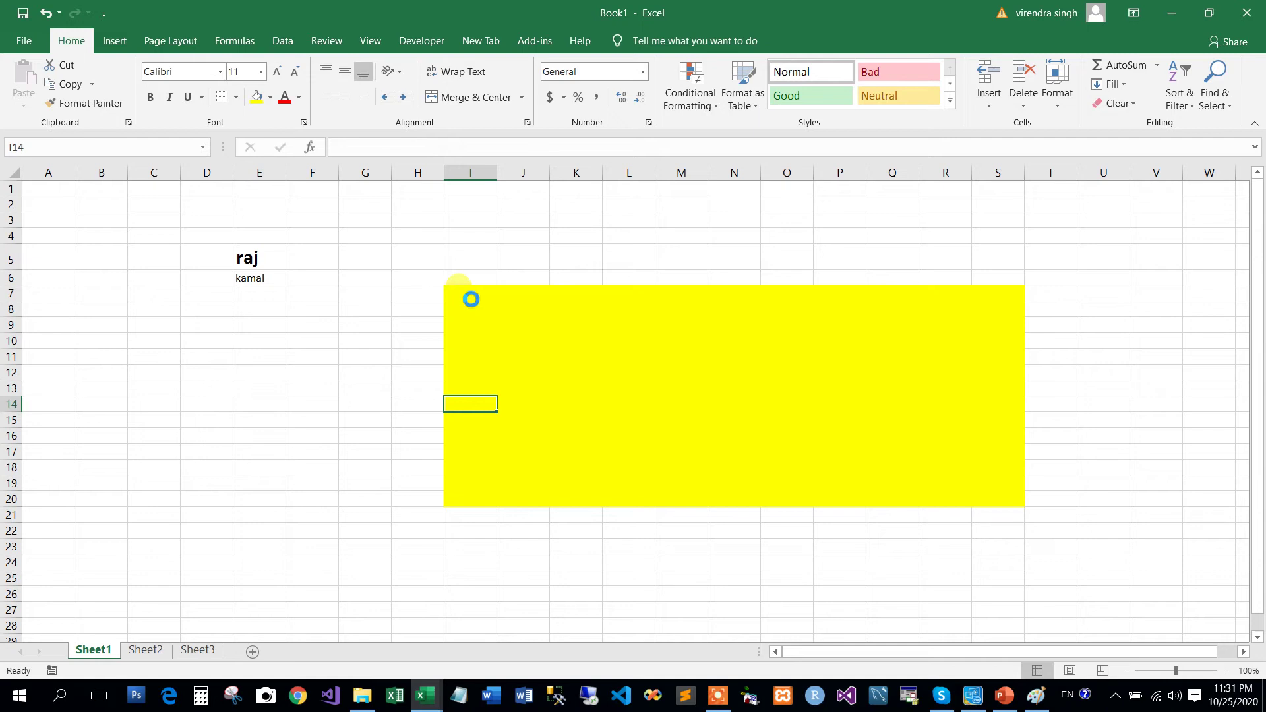
# - Undo the yellow fill and move the cell pointer to I5
pyautogui.hotkey('ctrl', 'z')
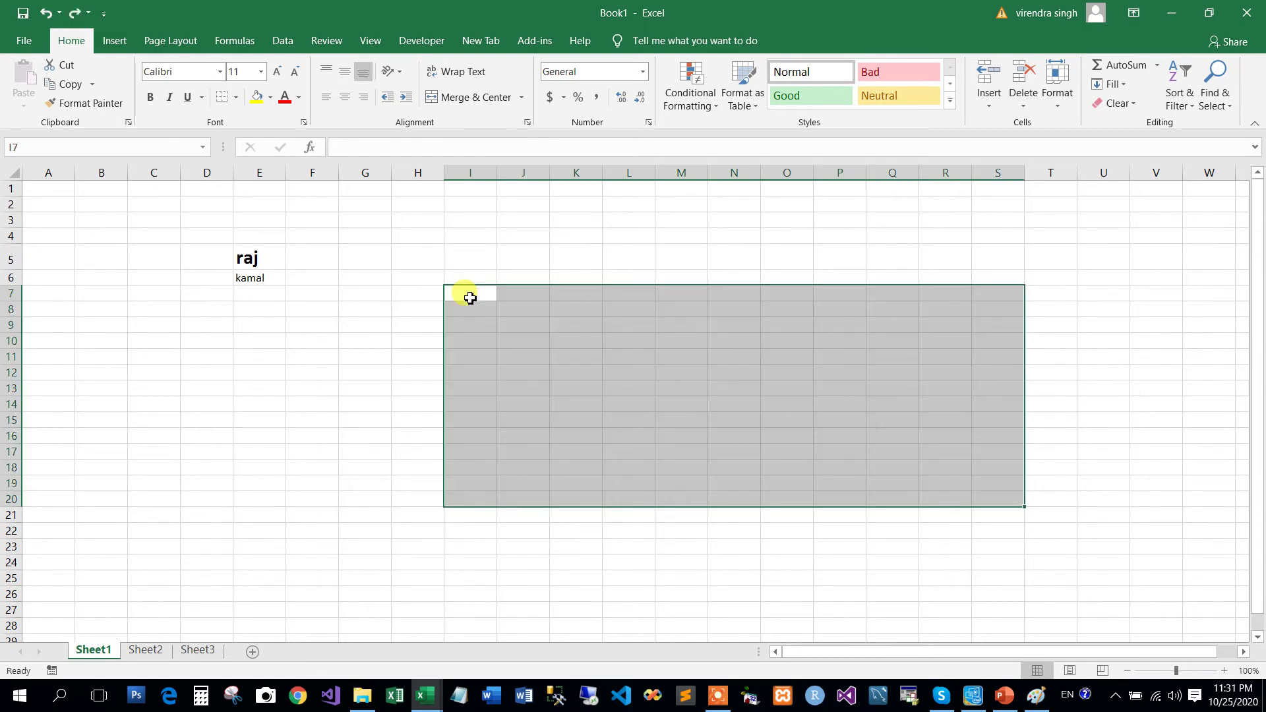
pyautogui.click(396, 311)
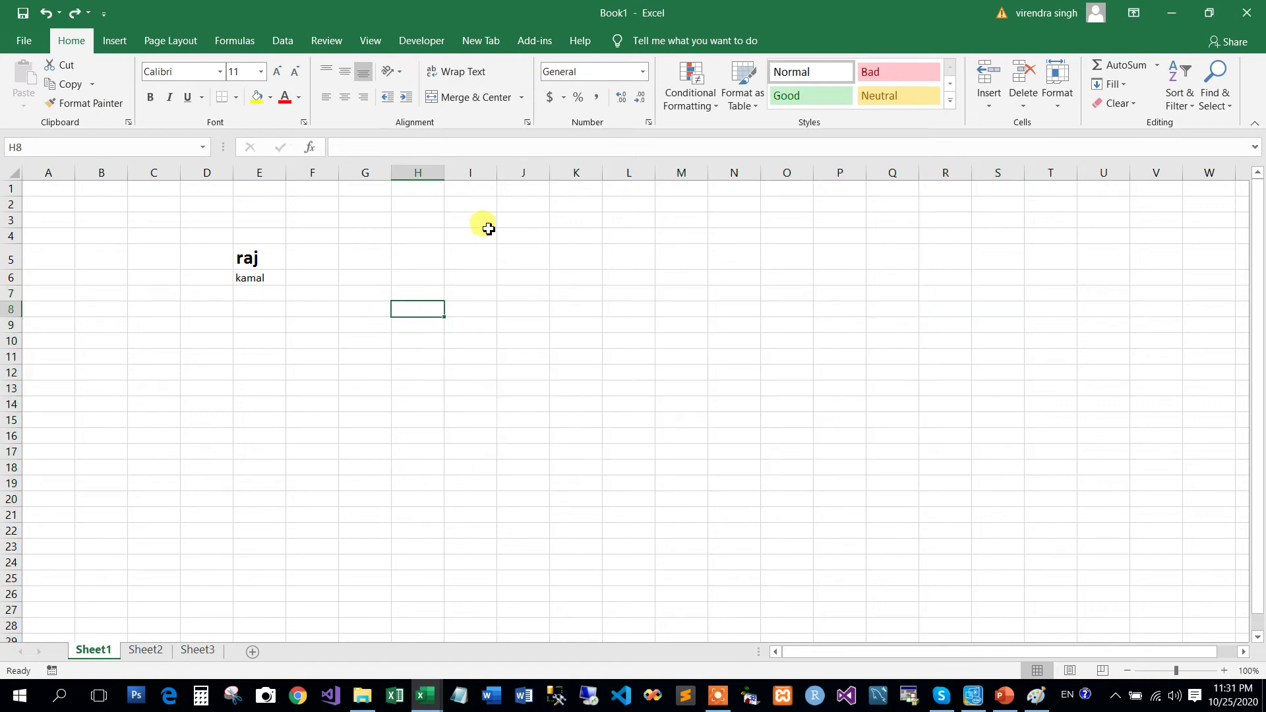
pyautogui.click(472, 253)
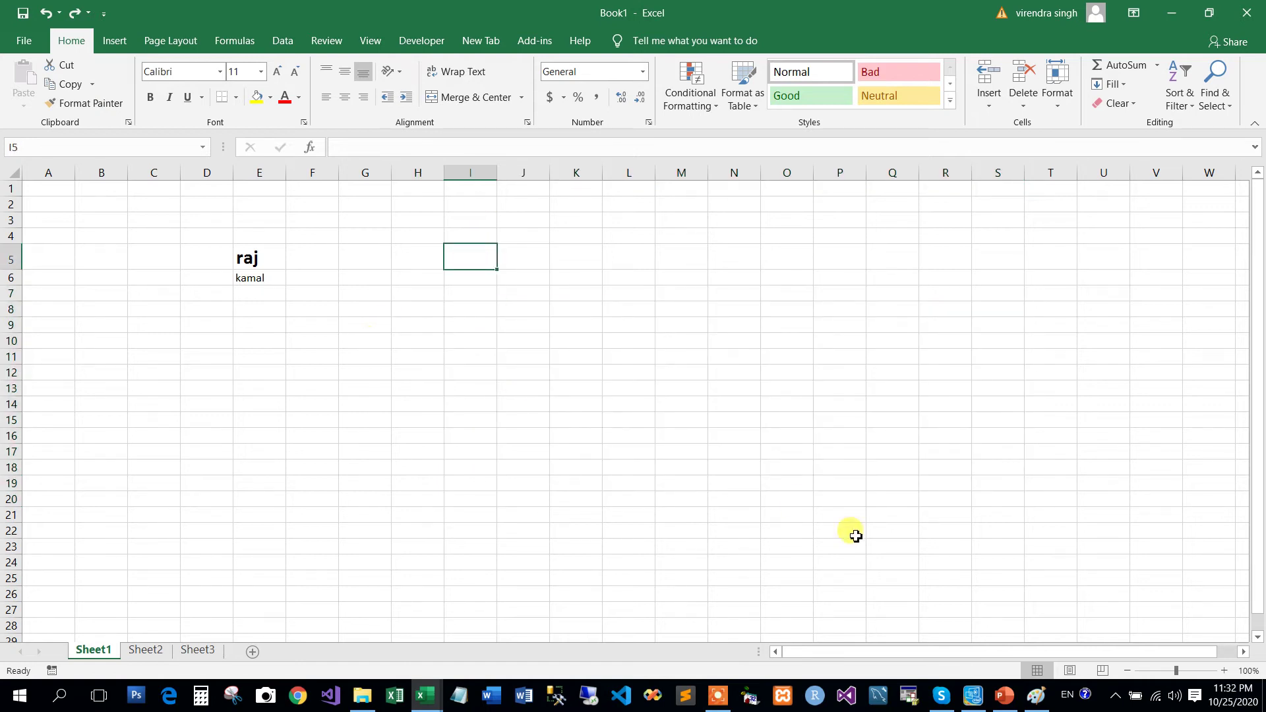
# - Switch to PowerPoint to review the Excel terminology slide, and return to cell I10 in the Excel worksheet
pyautogui.click(1004, 696)
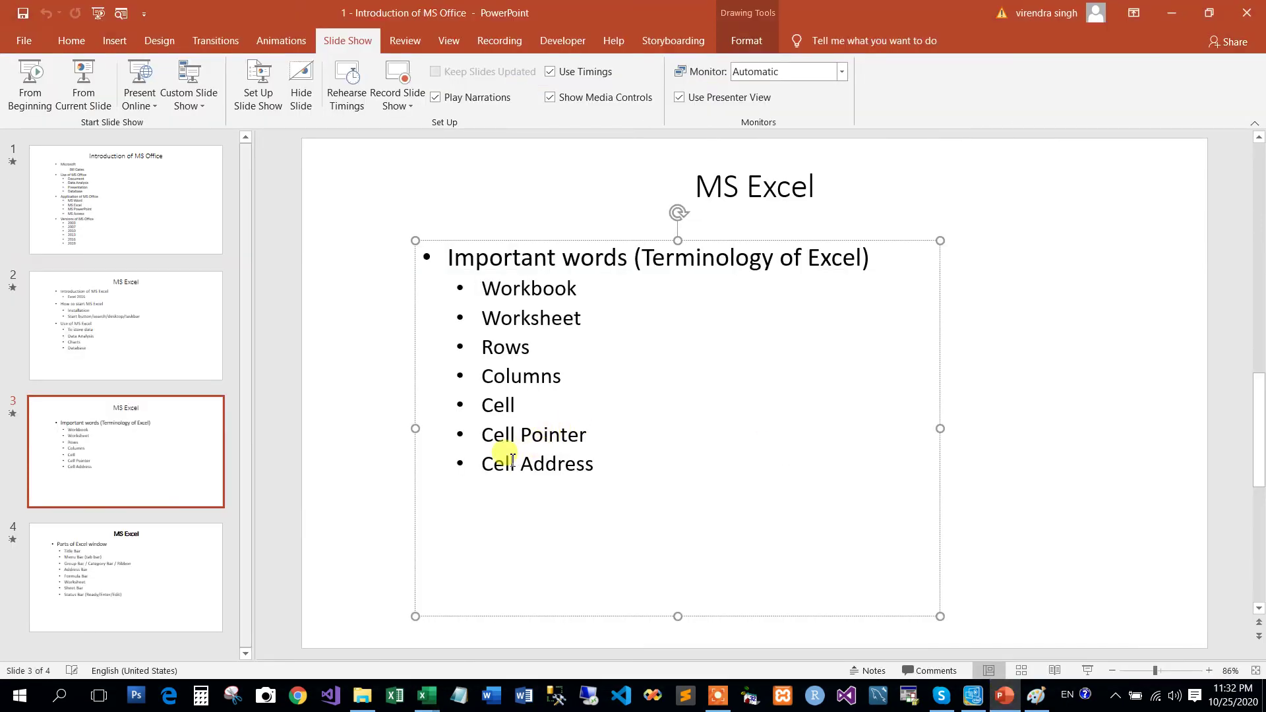
pyautogui.click(1002, 694)
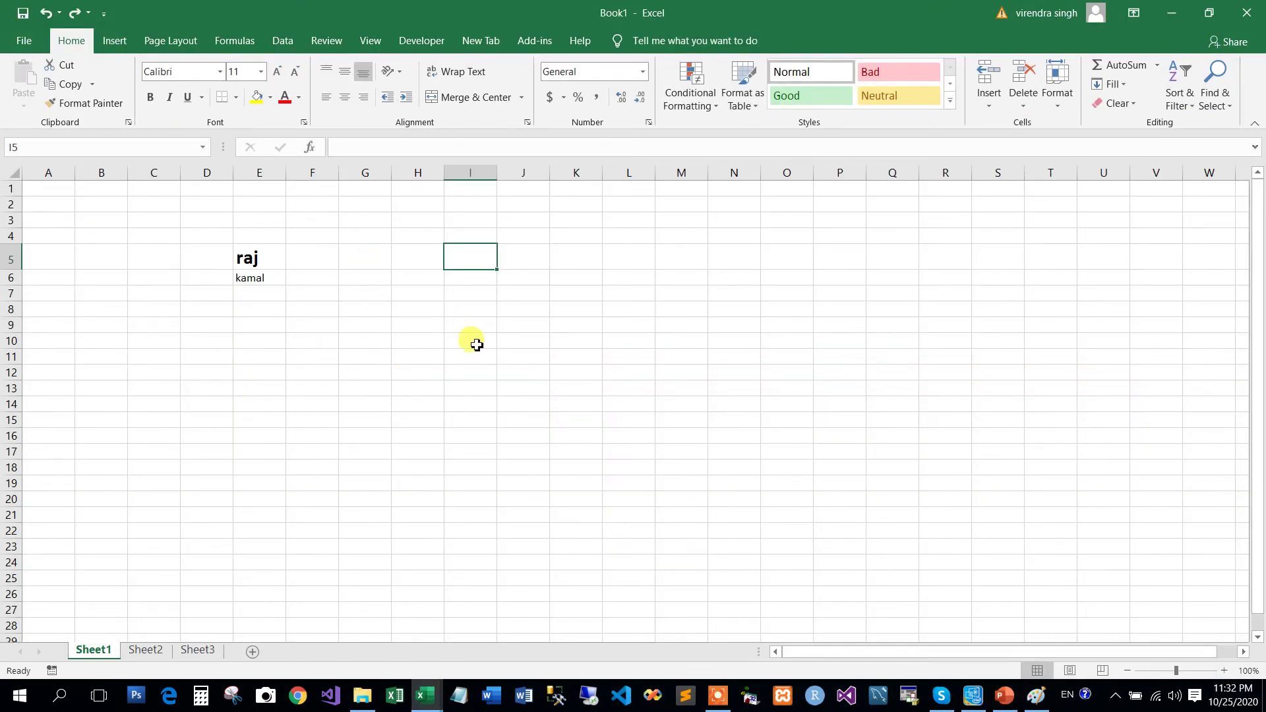
pyautogui.click(476, 345)
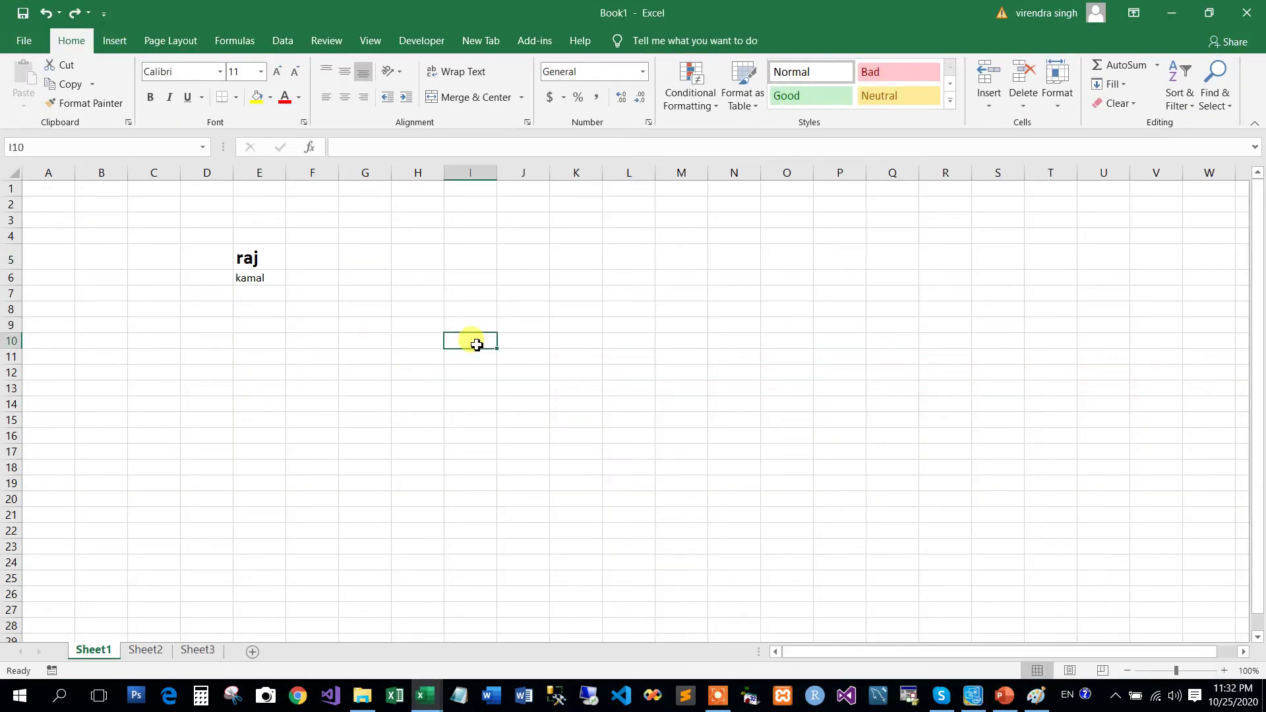
# - Move the cell pointer around the worksheet by selecting G3, I7, L6, J7 and L10 in turn
pyautogui.click(375, 225)
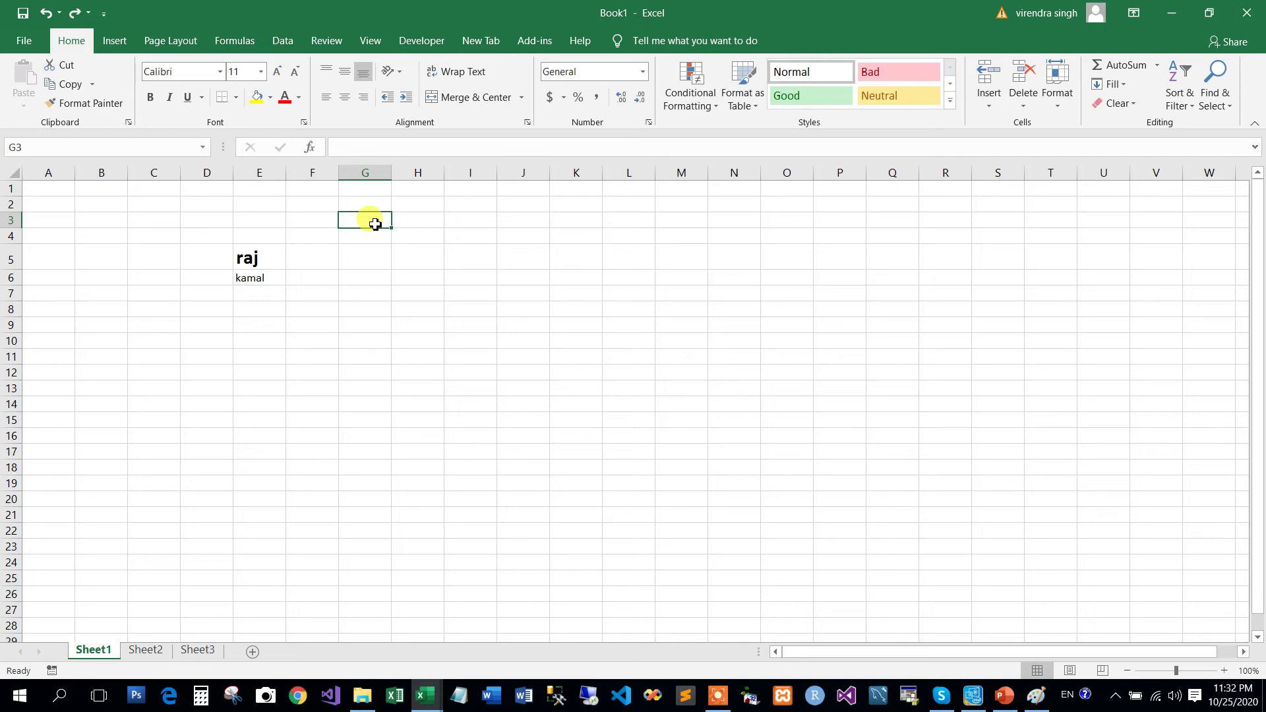
pyautogui.click(486, 291)
pyautogui.click(608, 278)
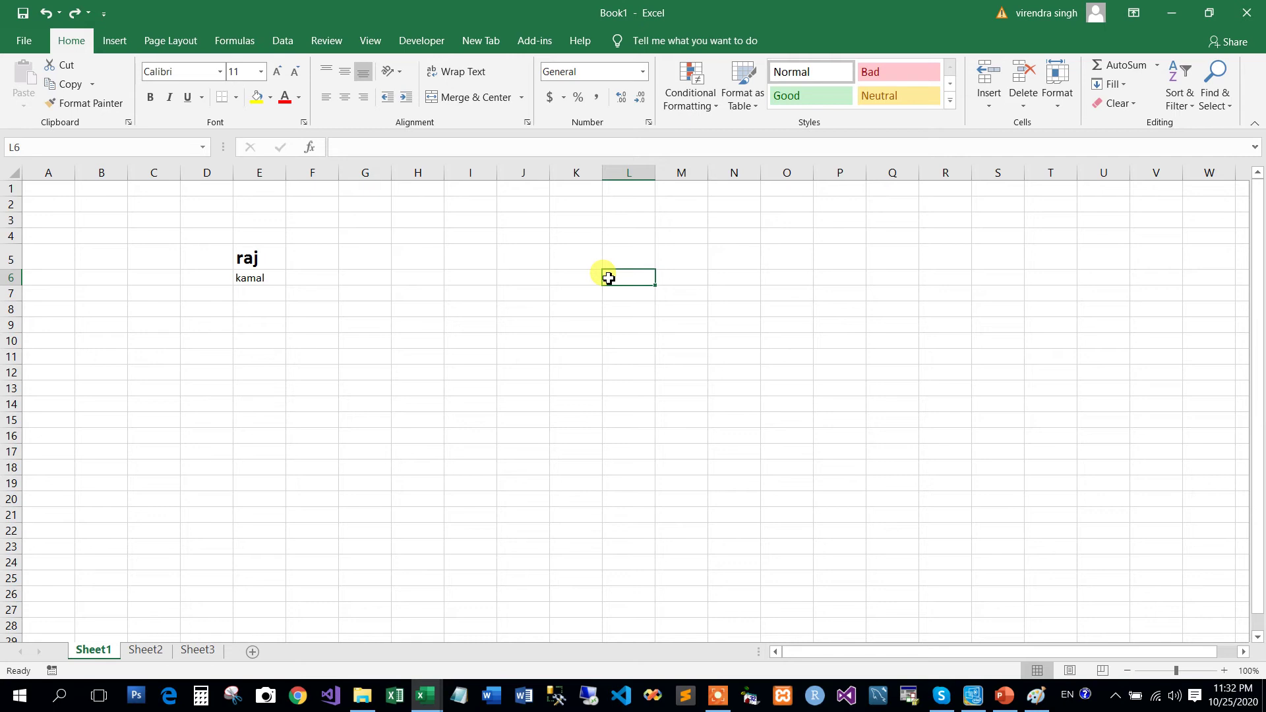
pyautogui.click(532, 294)
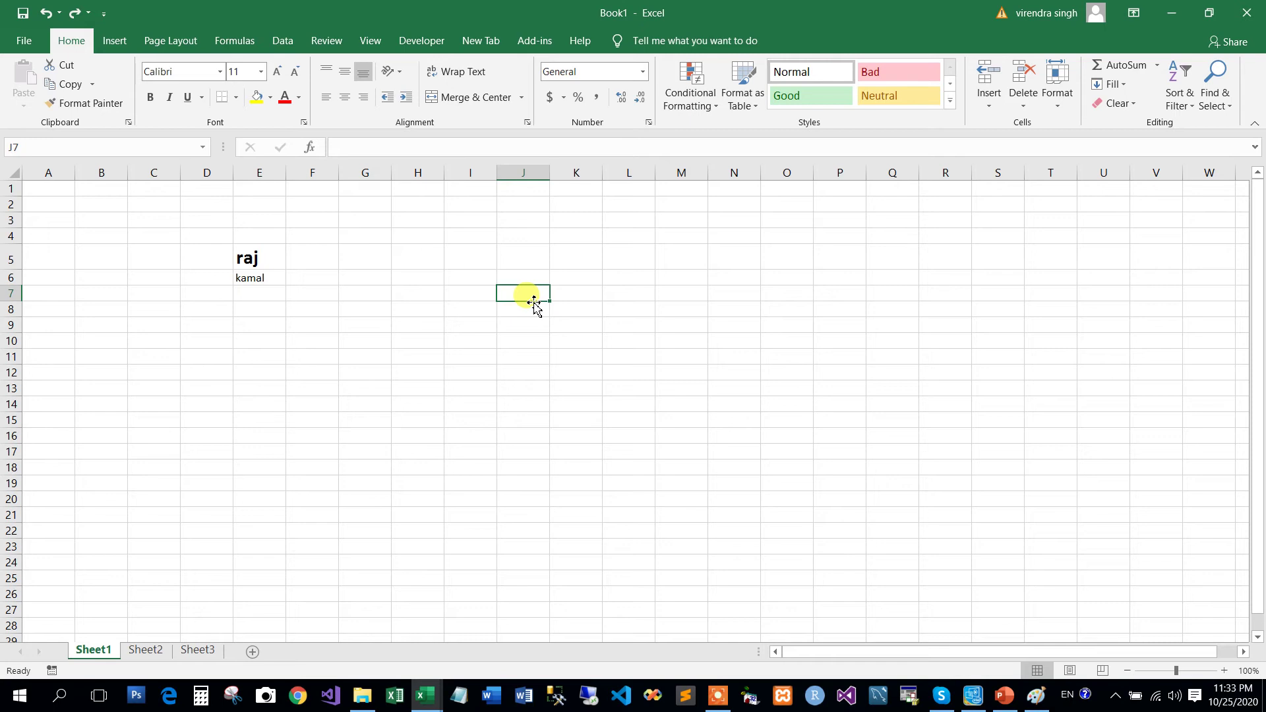
pyautogui.moveTo(536, 306); pyautogui.dragTo(644, 341)
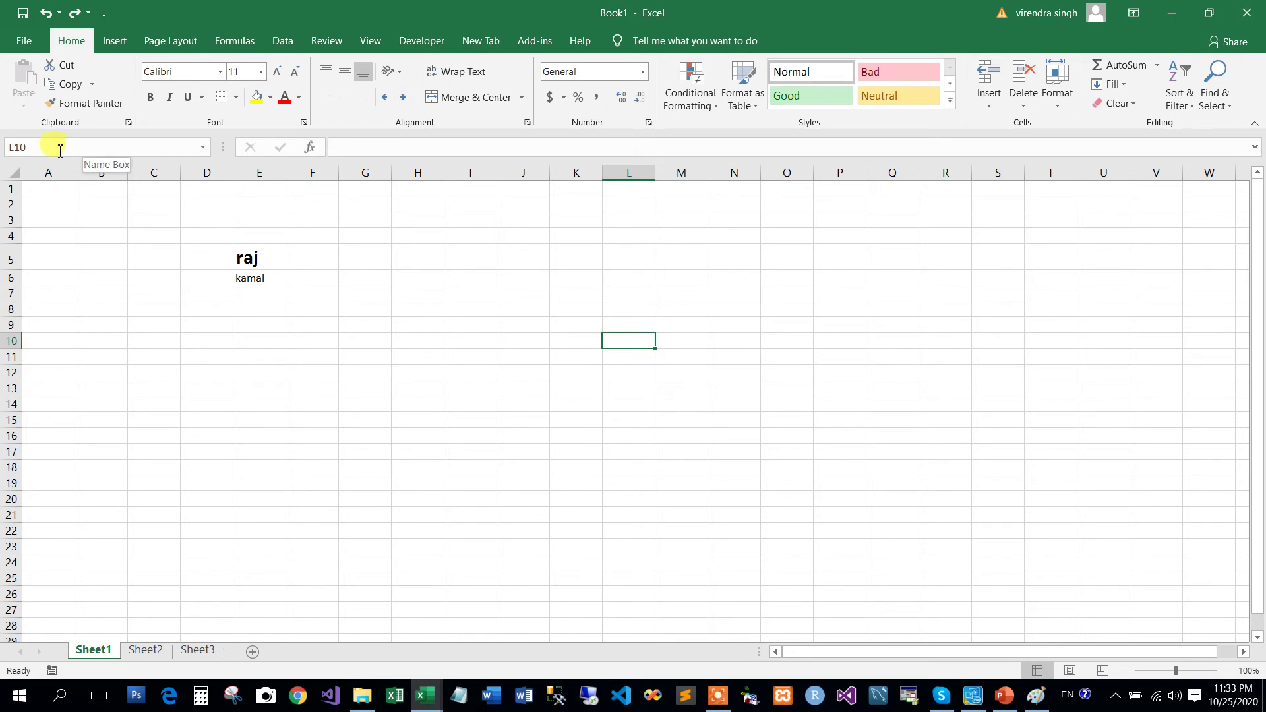
# - Highlight the cell addresses of L10 and E5 in the Name Box, and select cell G9
pyautogui.click(41, 152)
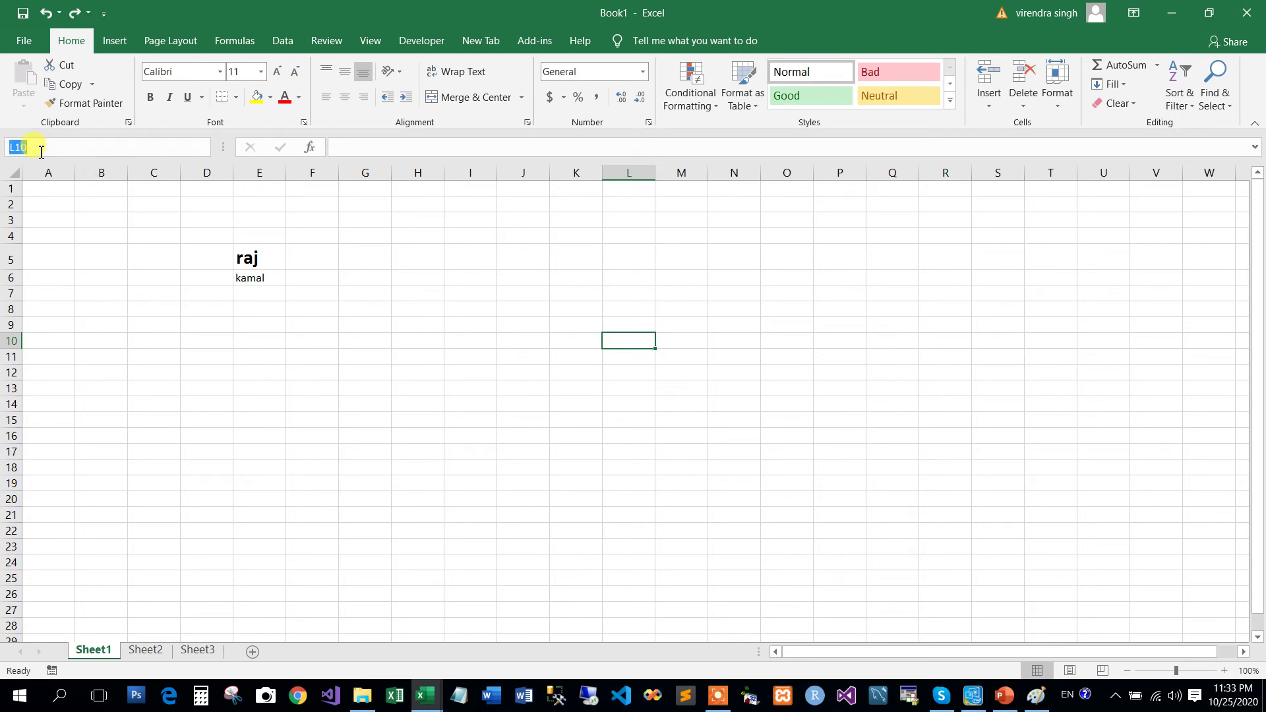
pyautogui.click(38, 152)
pyautogui.click(256, 259)
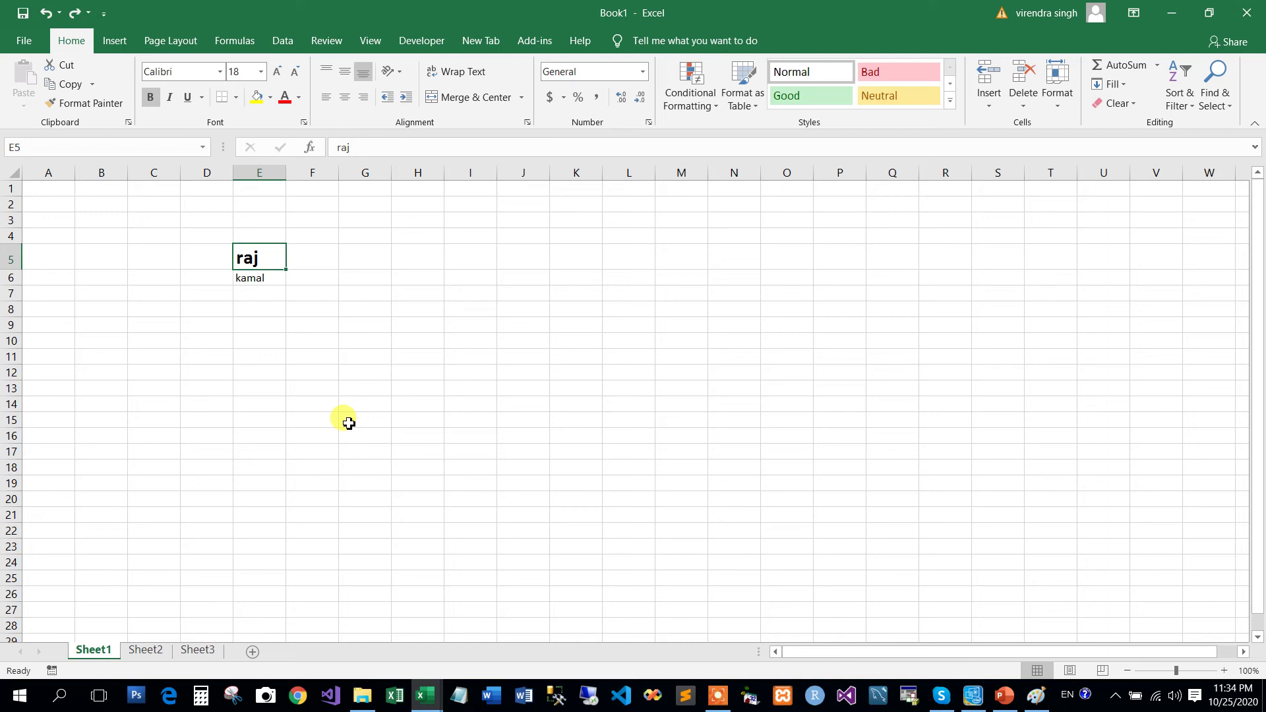
pyautogui.click(35, 146)
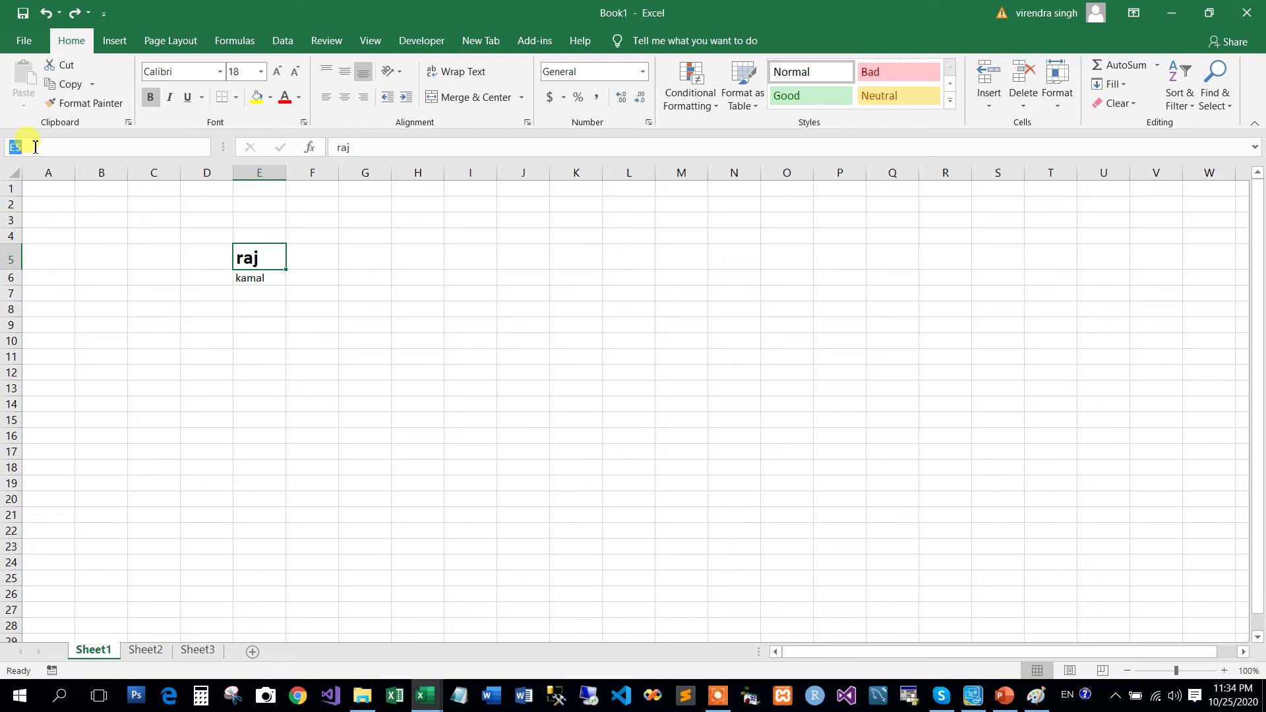
pyautogui.click(386, 322)
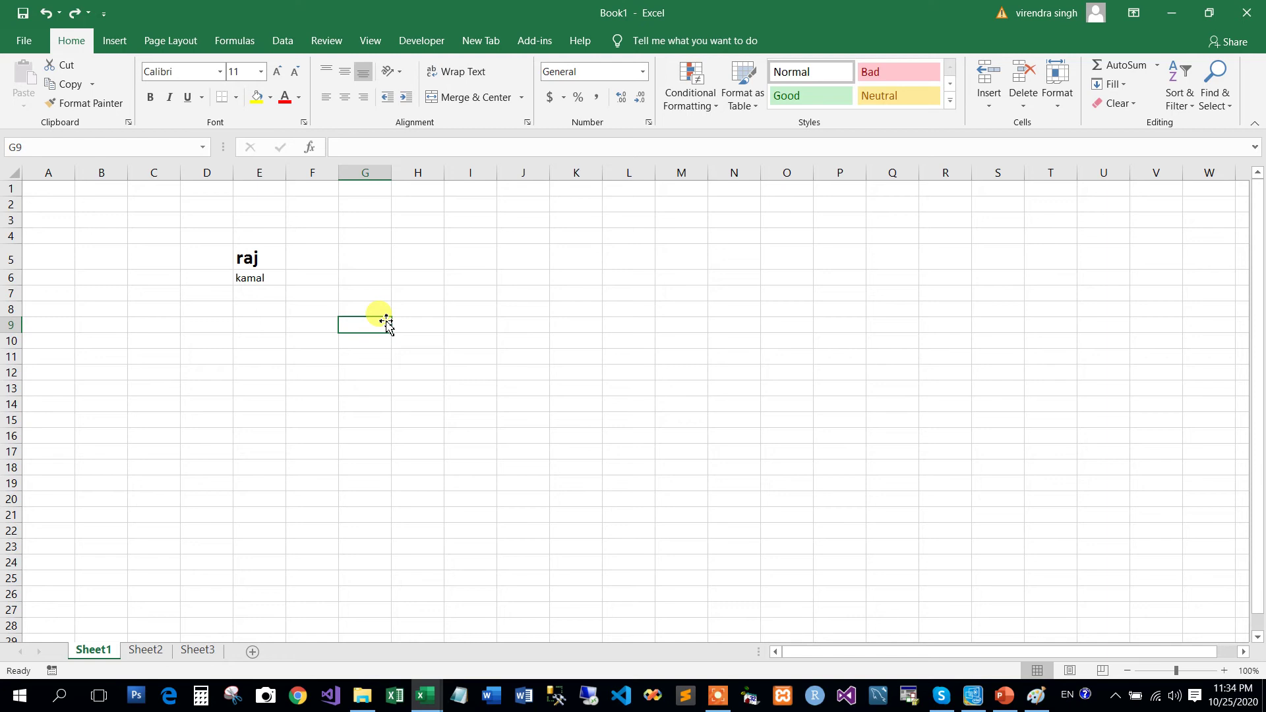
# - Autofill the text from E5 across row 5 to O5, and from L5 down column L to L14
pyautogui.click(254, 262)
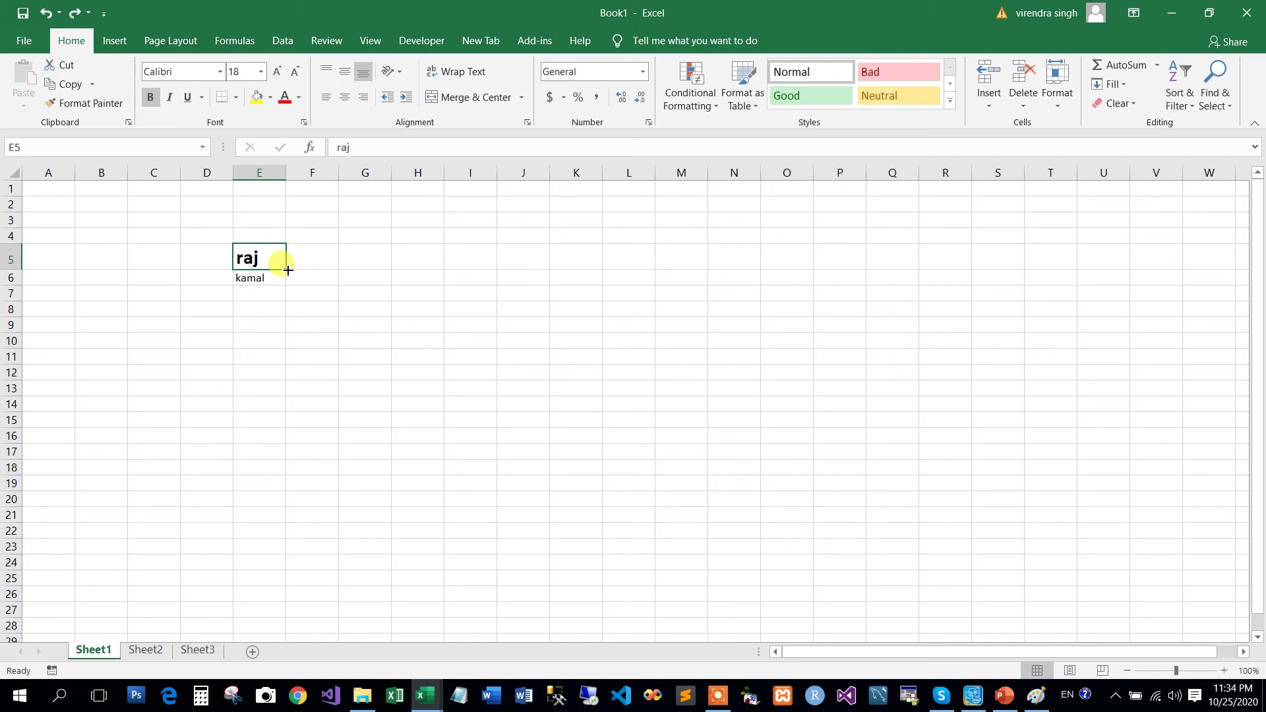
pyautogui.moveTo(288, 270); pyautogui.dragTo(802, 275)
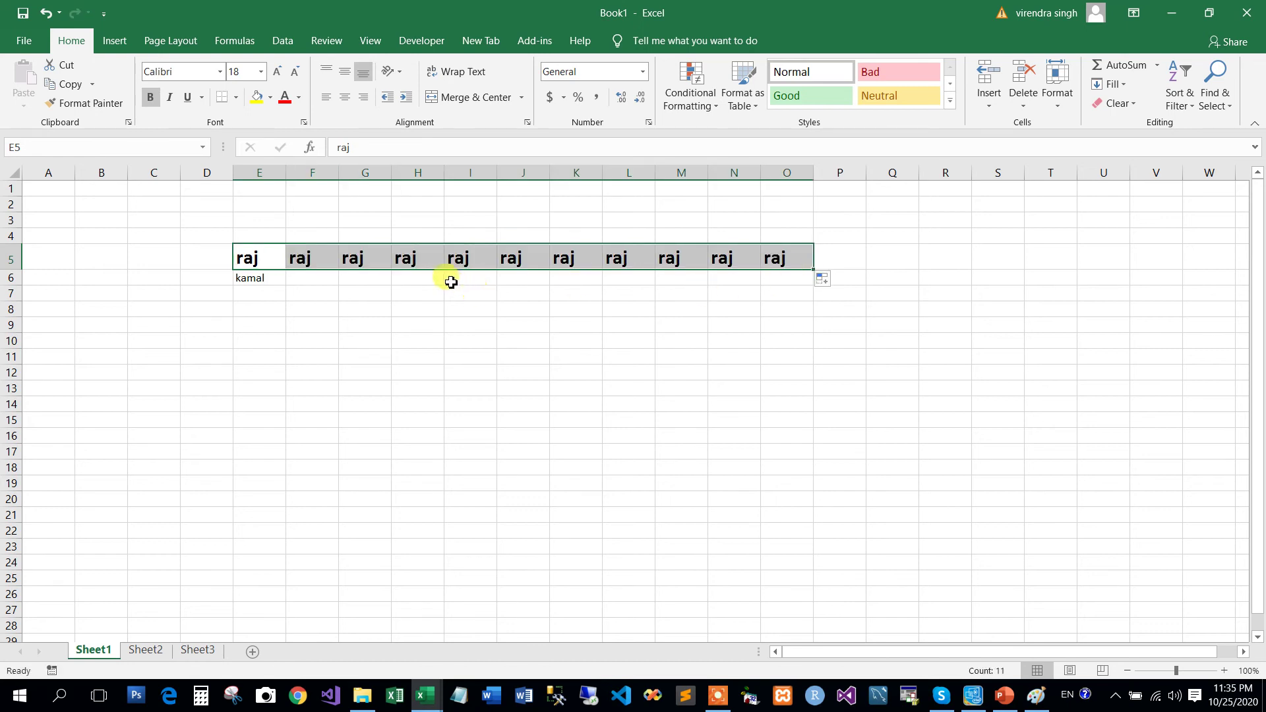
pyautogui.click(607, 263)
pyautogui.moveTo(656, 270); pyautogui.dragTo(657, 421)
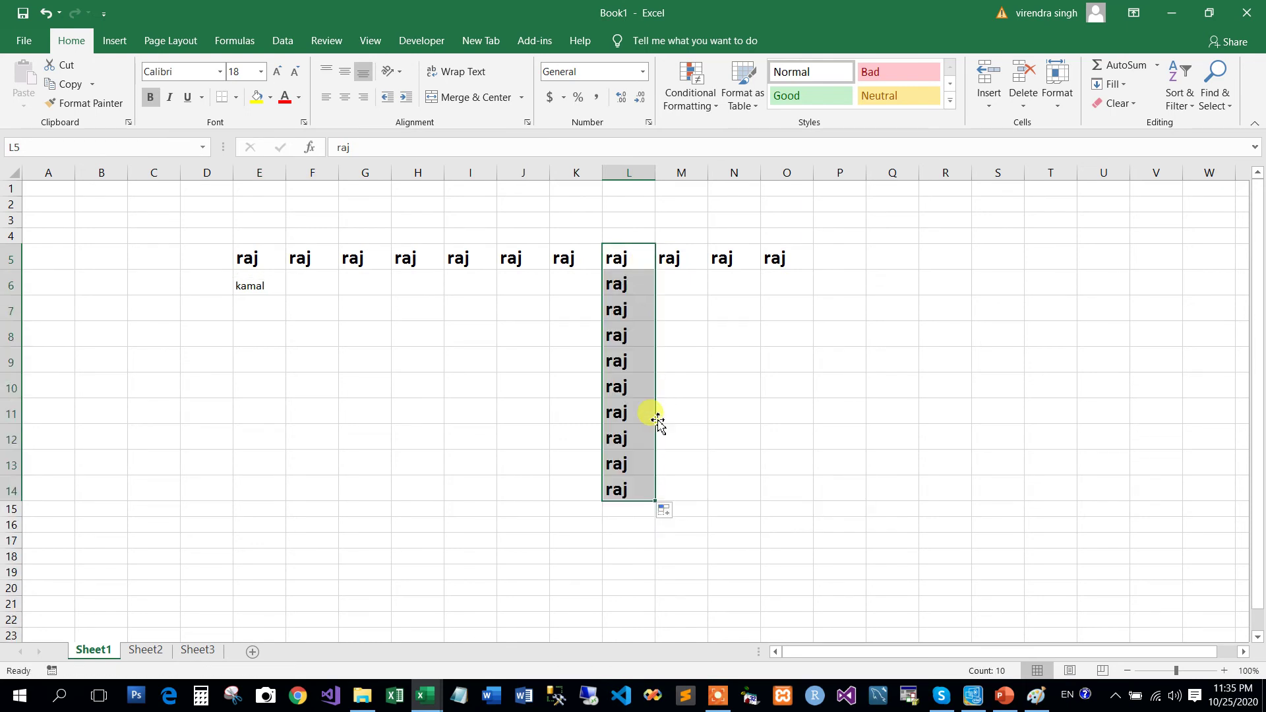
pyautogui.click(707, 460)
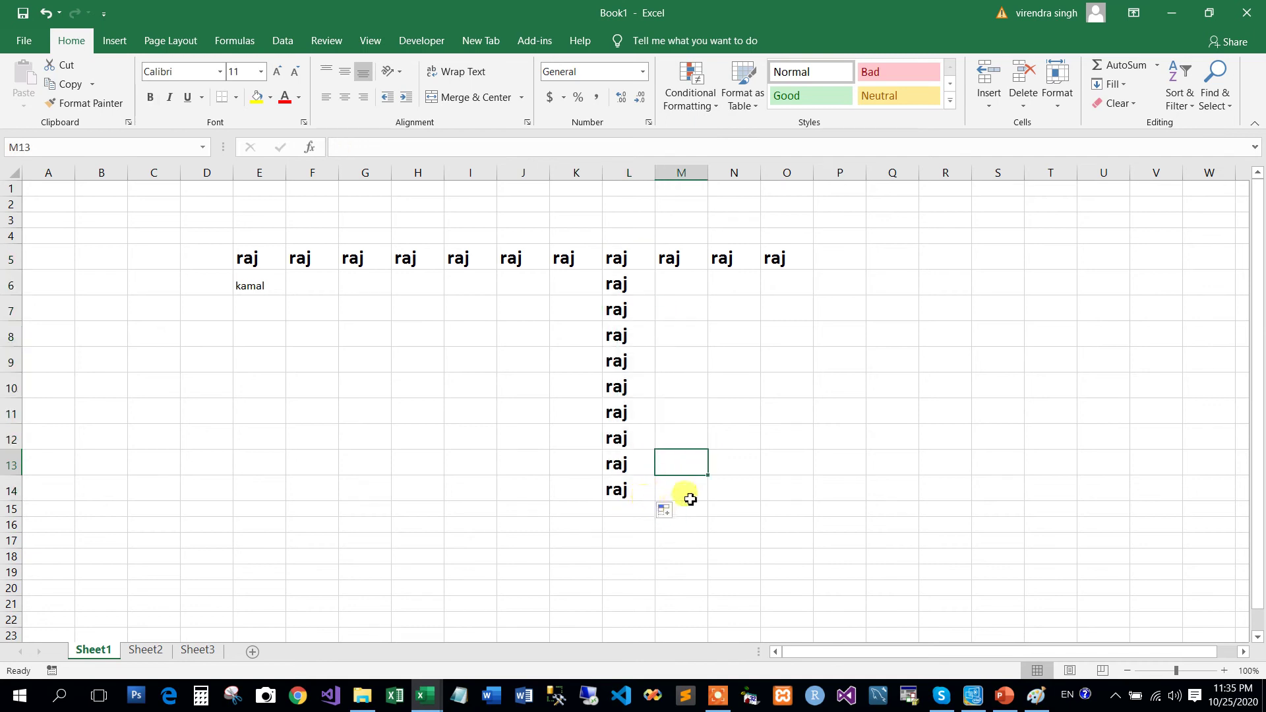
# - Move the contents of L14 to F9 and the contents of E6 to G16
pyautogui.click(625, 488)
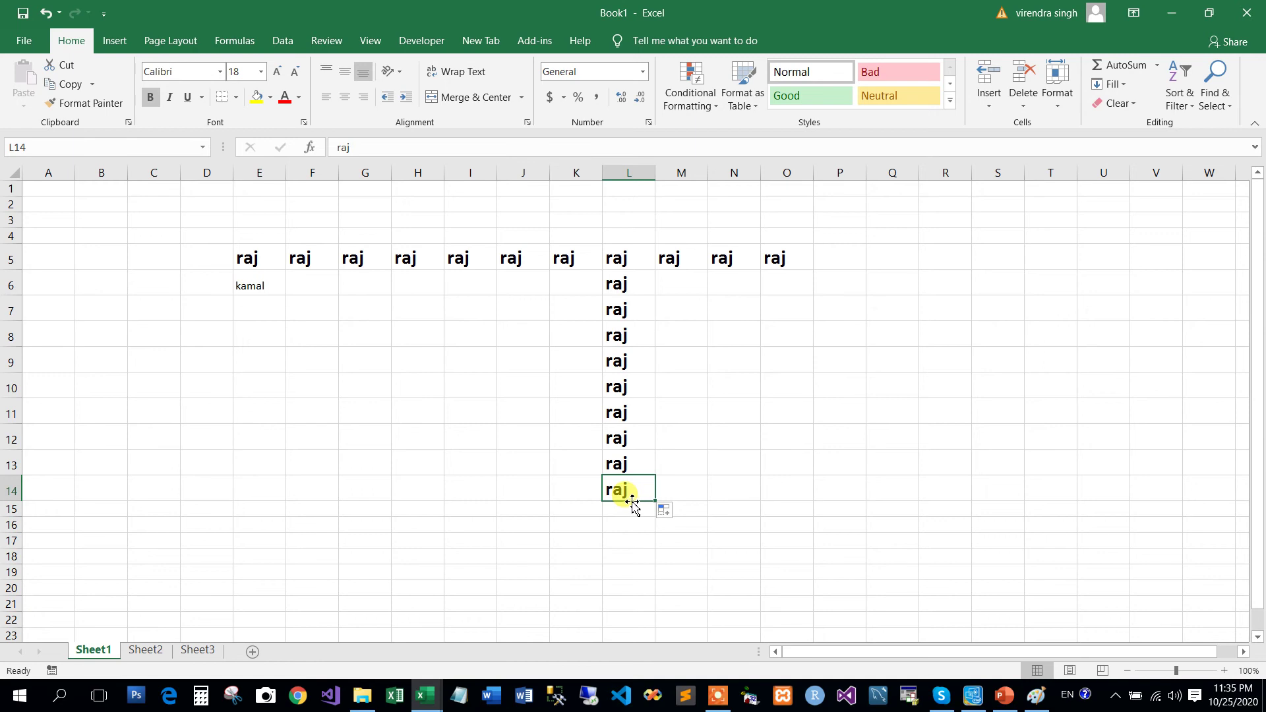
pyautogui.moveTo(633, 504); pyautogui.dragTo(300, 359)
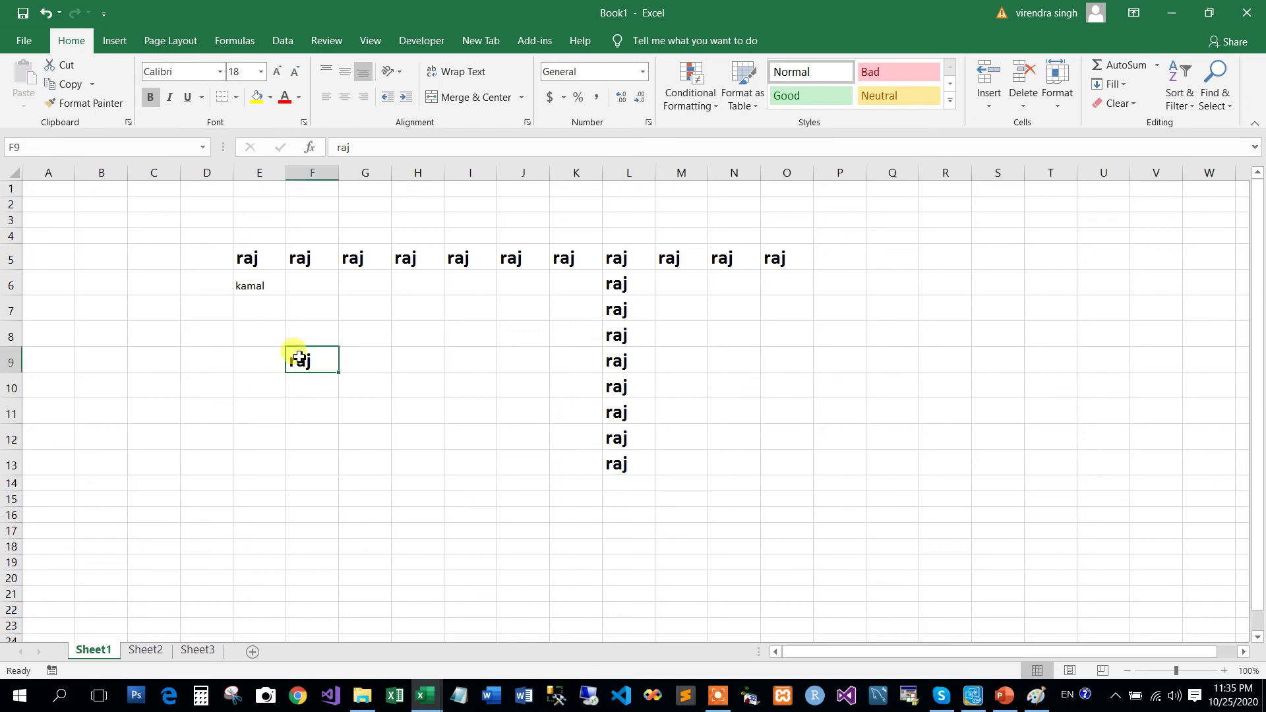
pyautogui.click(246, 287)
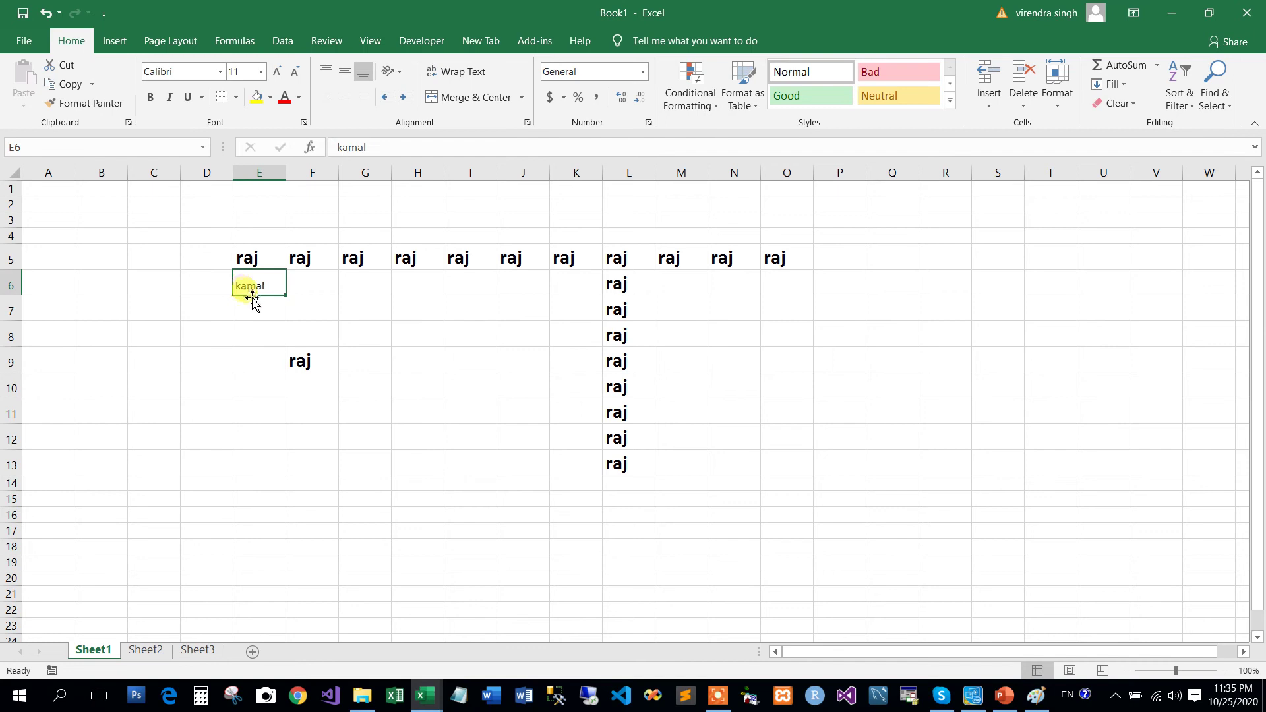
pyautogui.moveTo(253, 330); pyautogui.dragTo(357, 515)
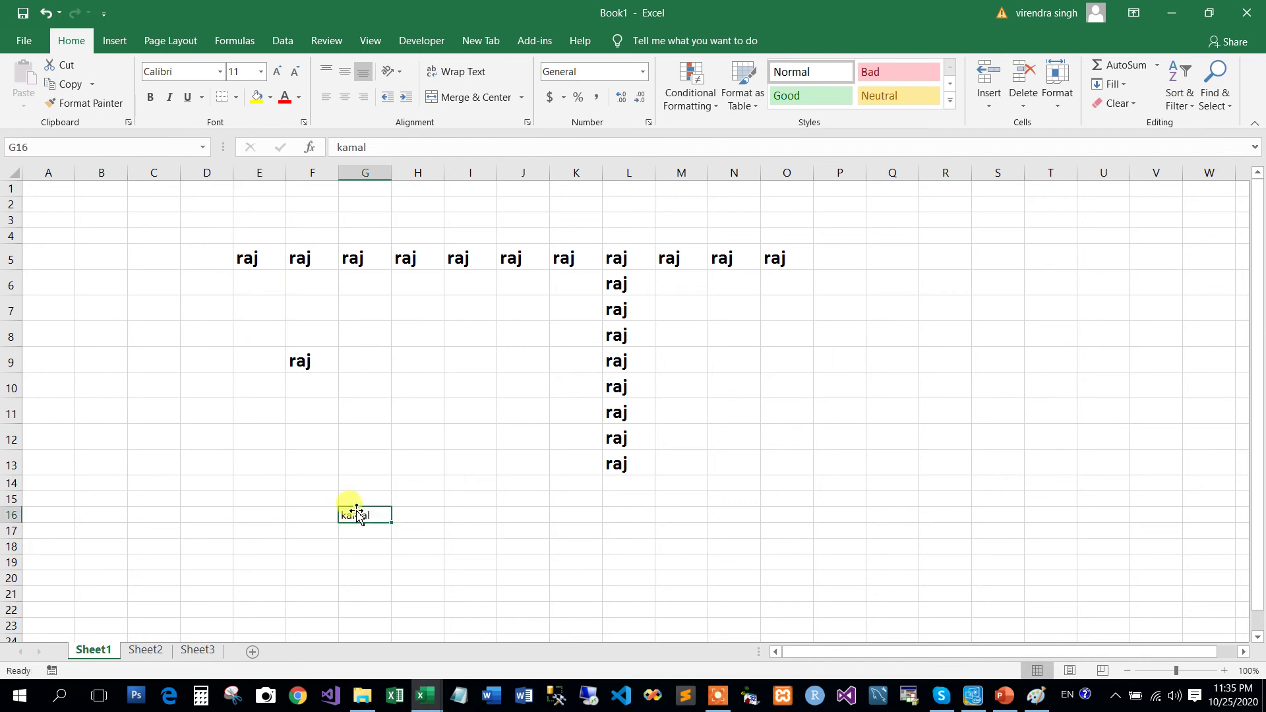
pyautogui.click(456, 391)
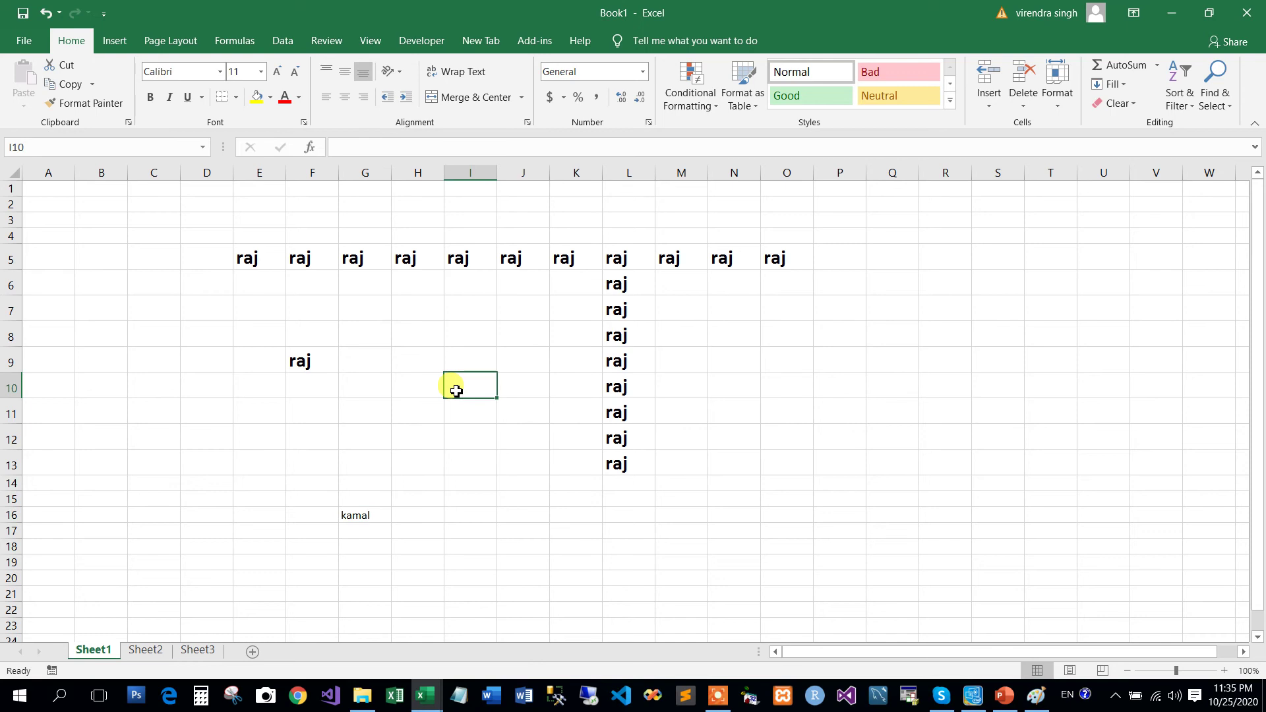
# - Enter 1 in Q5 and 2 in Q6, and autofill the number series down column Q to Q17
pyautogui.click(876, 263)
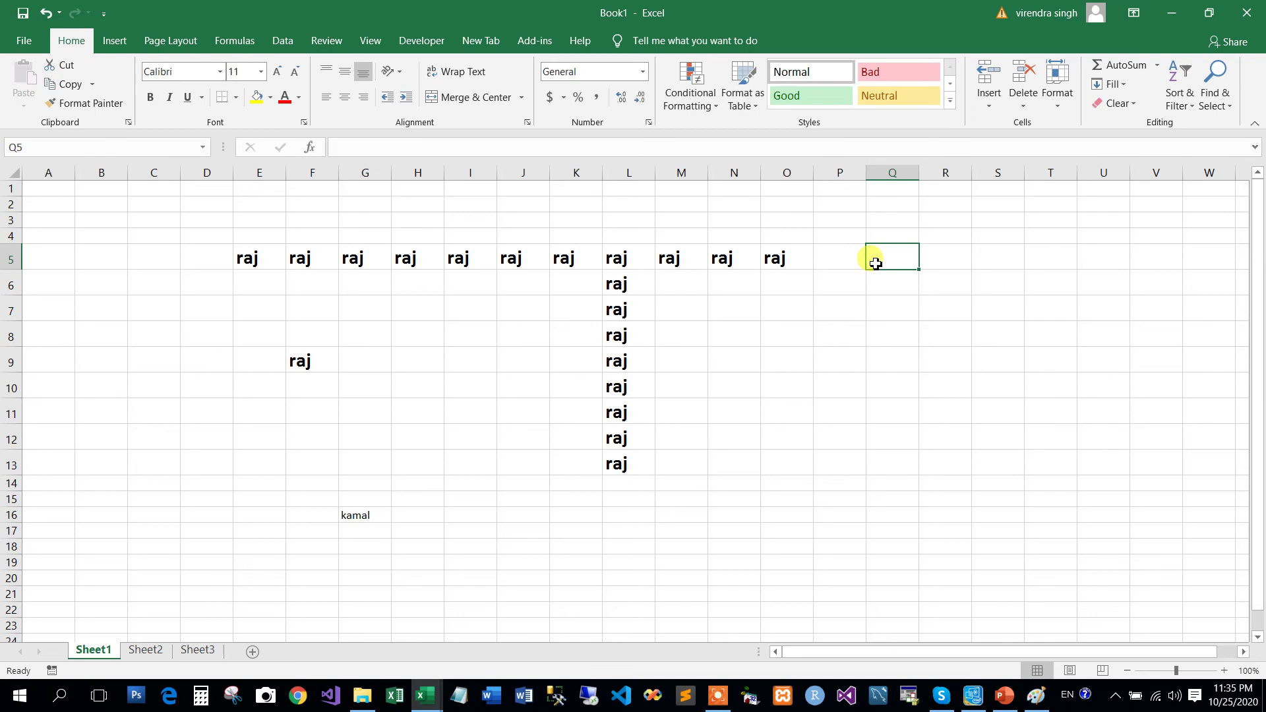
pyautogui.write('1')
pyautogui.press('Return')
pyautogui.write('2')
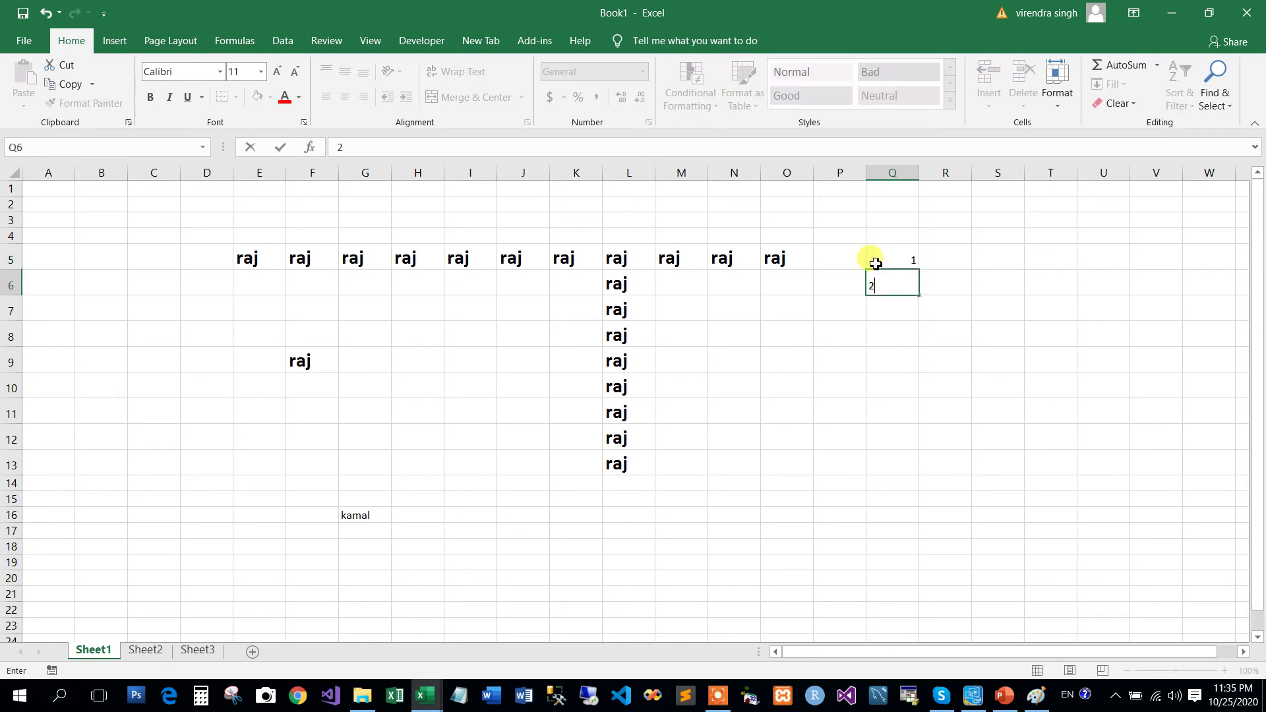
pyautogui.press('Return')
pyautogui.click(902, 268)
pyautogui.moveTo(902, 268)
pyautogui.mouseDown()
pyautogui.moveTo(902, 316)
pyautogui.moveTo(897, 283)
pyautogui.mouseUp()
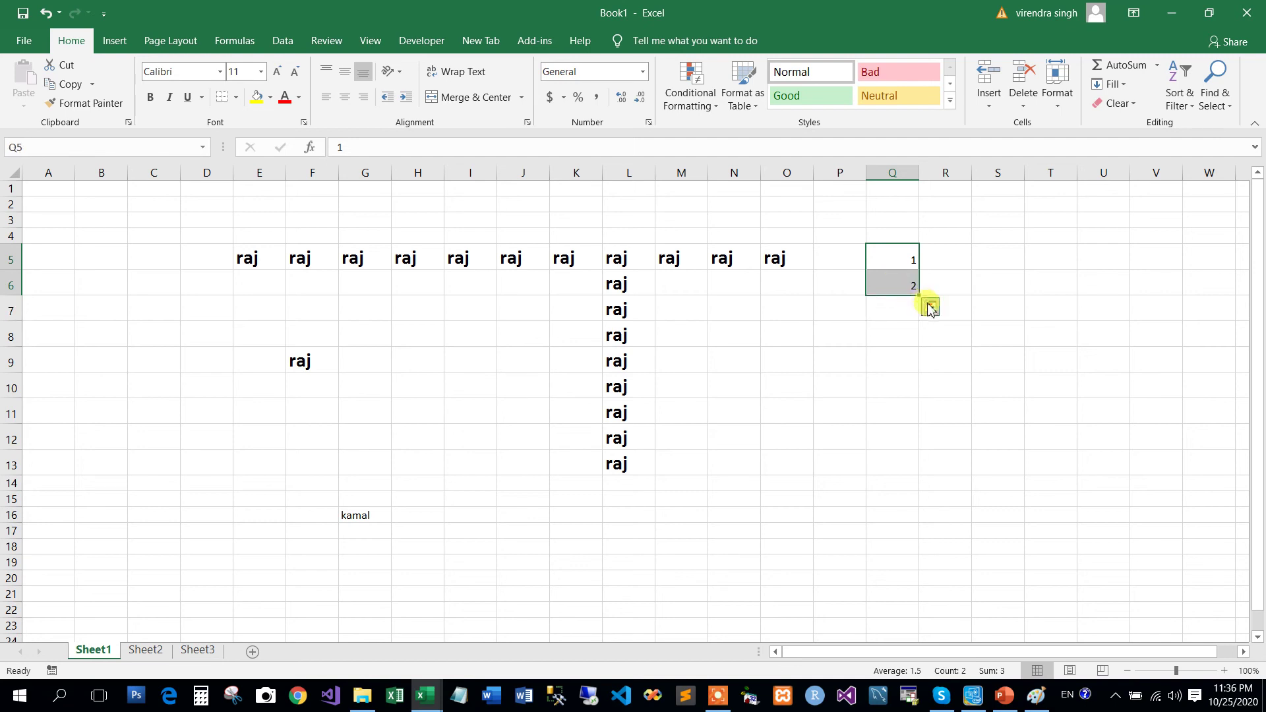
pyautogui.moveTo(922, 298); pyautogui.dragTo(917, 523)
pyautogui.moveTo(914, 543); pyautogui.dragTo(913, 540)
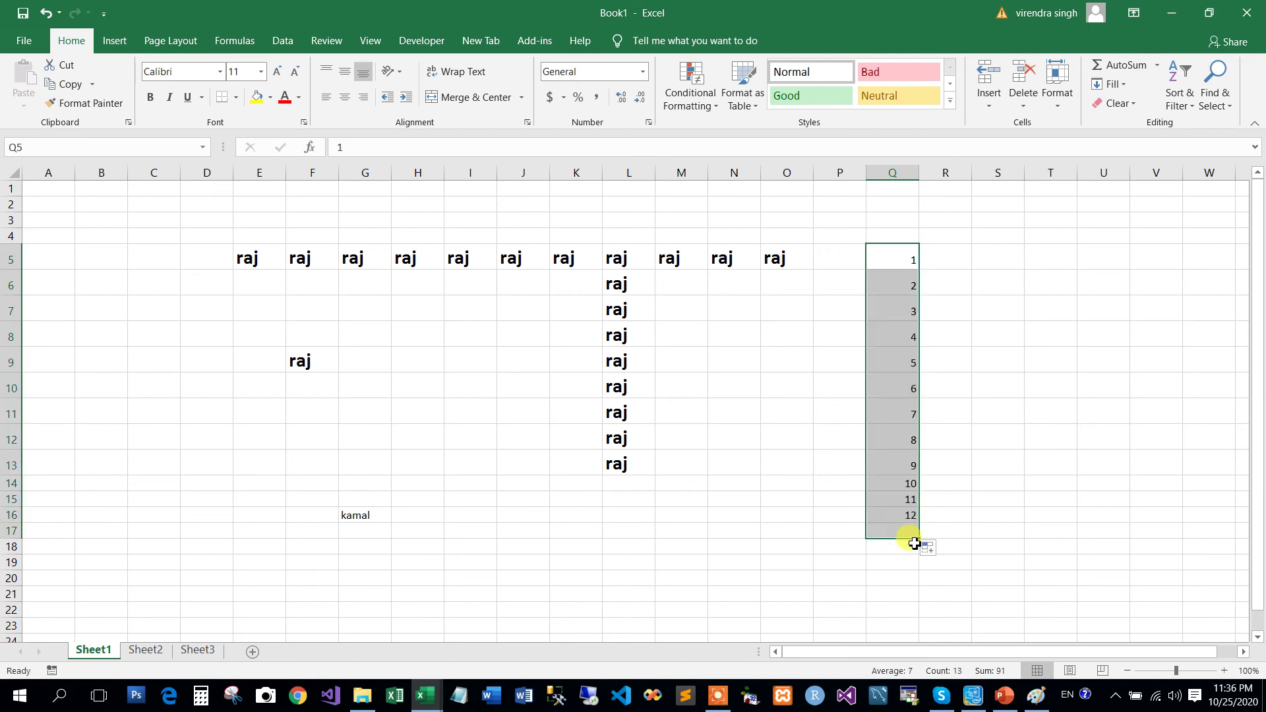
# - Enter 2 in R5 and autofill the series from Q5:R5 across row 5 to Y5
pyautogui.click(950, 257)
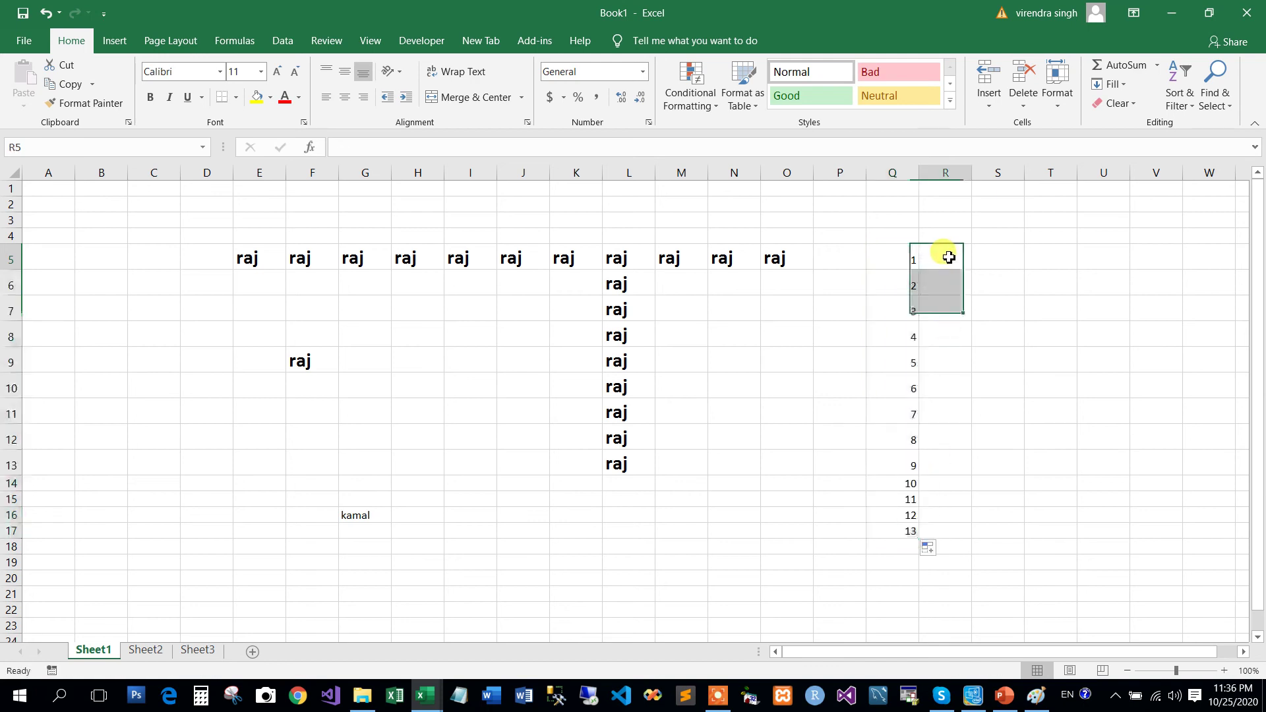
pyautogui.write('2')
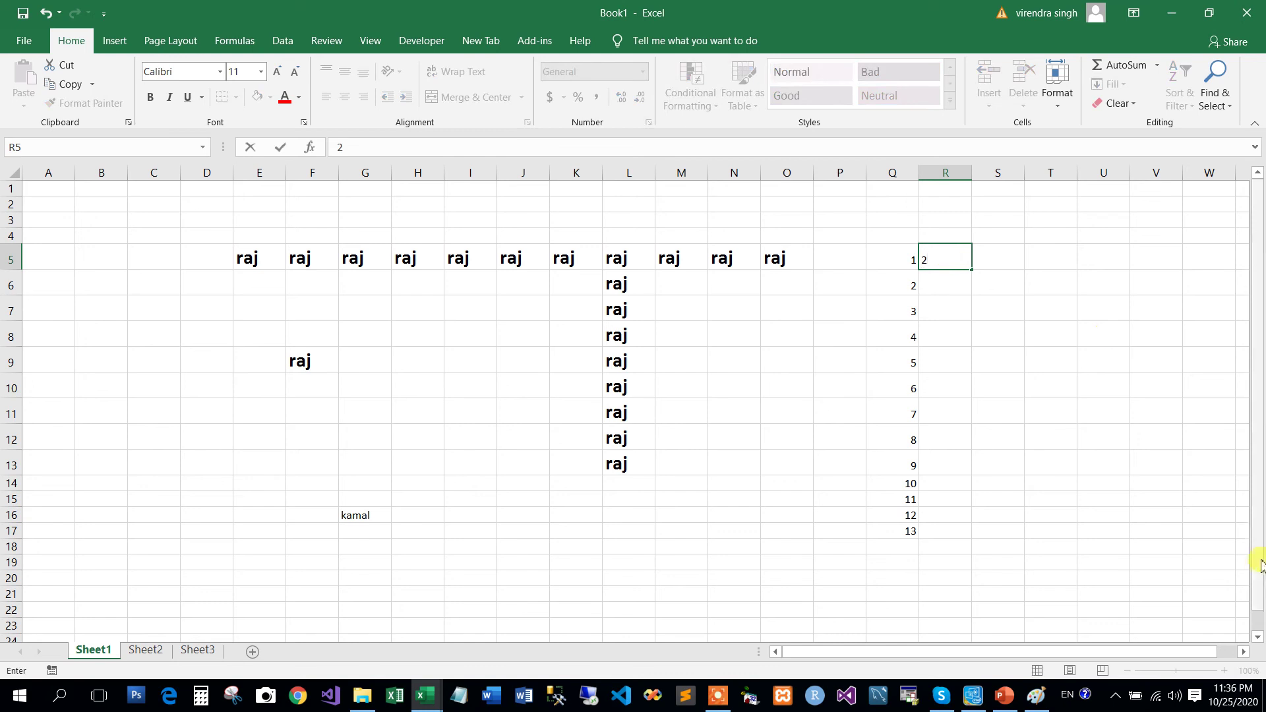
pyautogui.click(1242, 653)
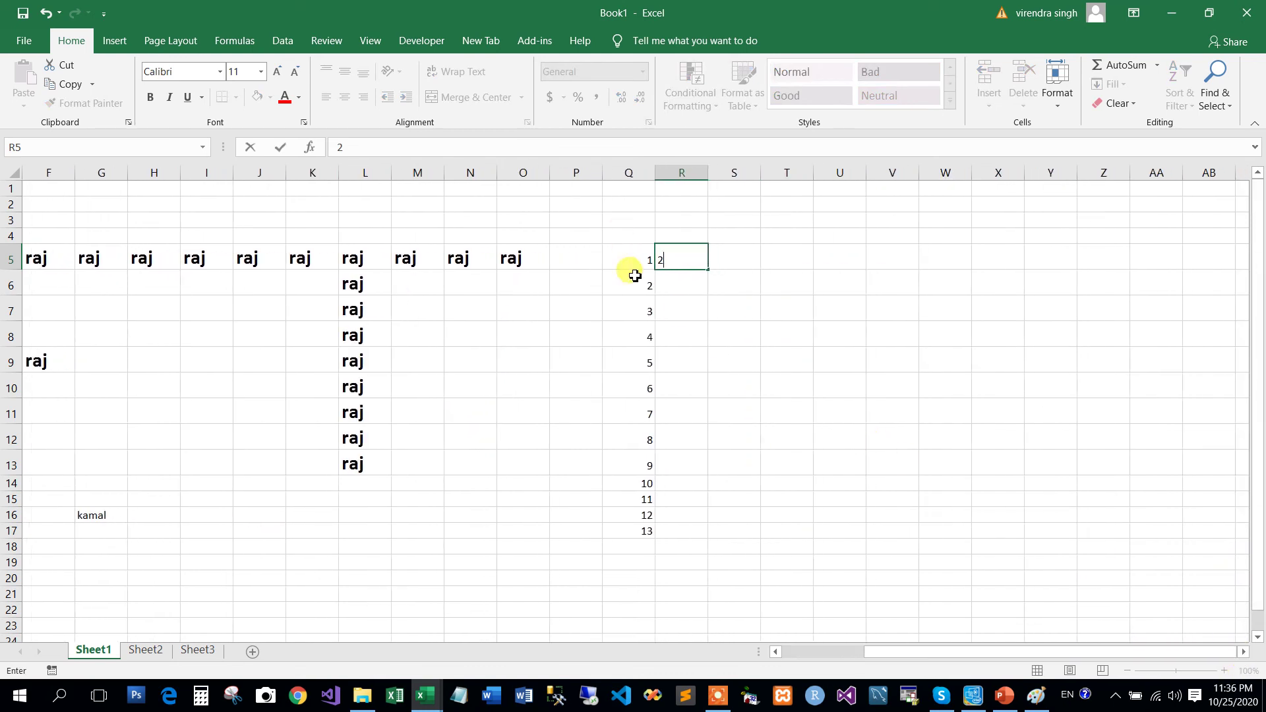
pyautogui.moveTo(633, 263); pyautogui.dragTo(1072, 277)
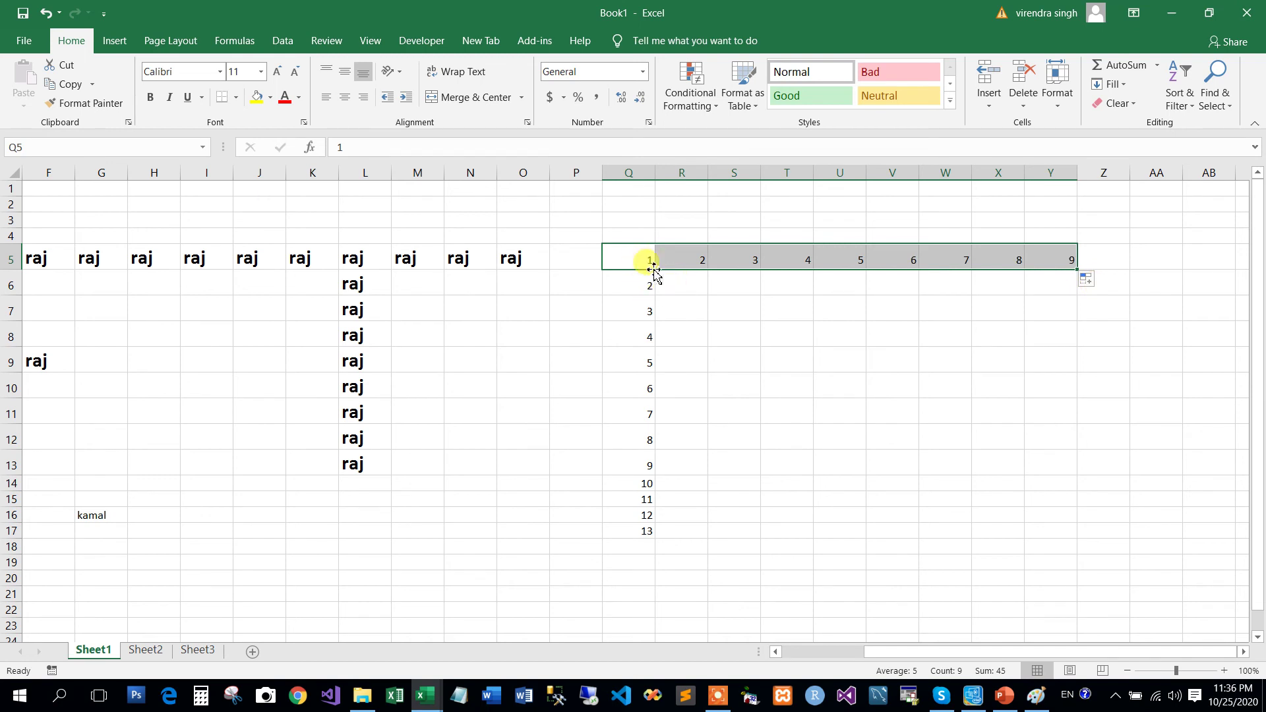
# - Enter 4 in R6, autofill R5:R6 down to R17, and extend columns Q and R across to Z17 as a multiplication table
pyautogui.click(692, 279)
pyautogui.write('4')
pyautogui.press('Return')
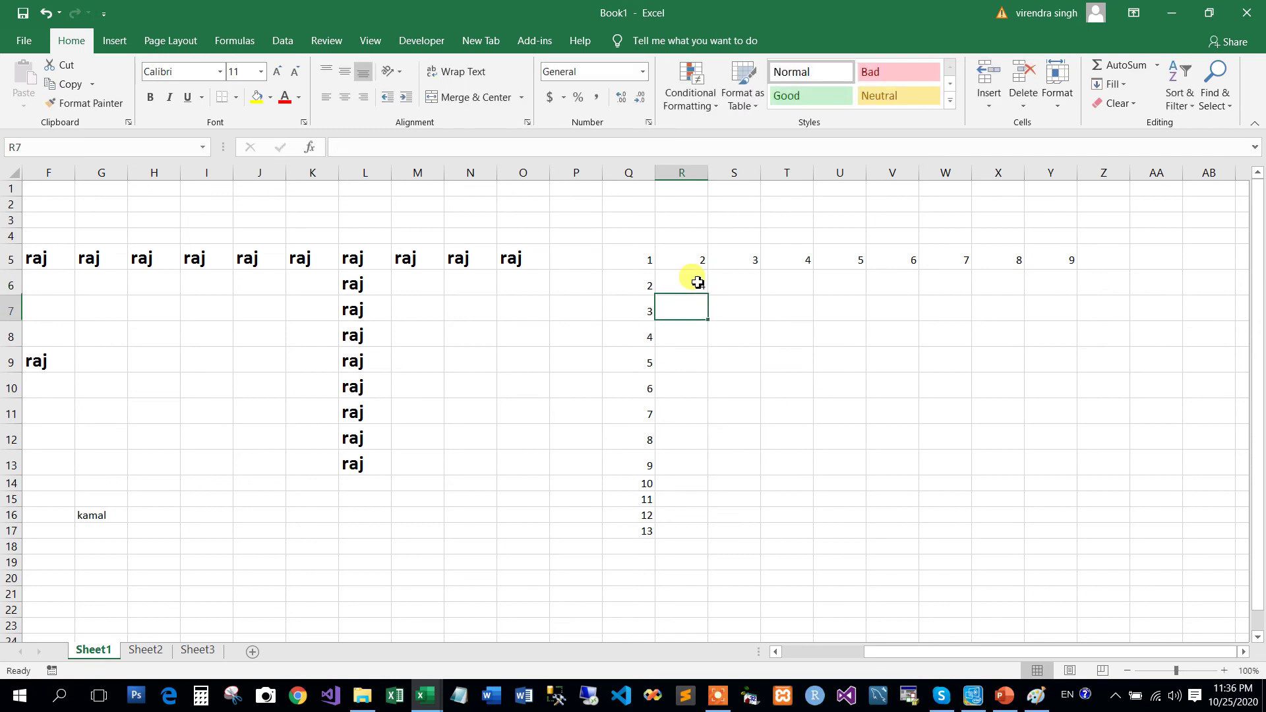
pyautogui.moveTo(692, 260); pyautogui.dragTo(704, 534)
pyautogui.click(828, 409)
pyautogui.moveTo(645, 259); pyautogui.dragTo(1122, 469)
pyautogui.click(891, 408)
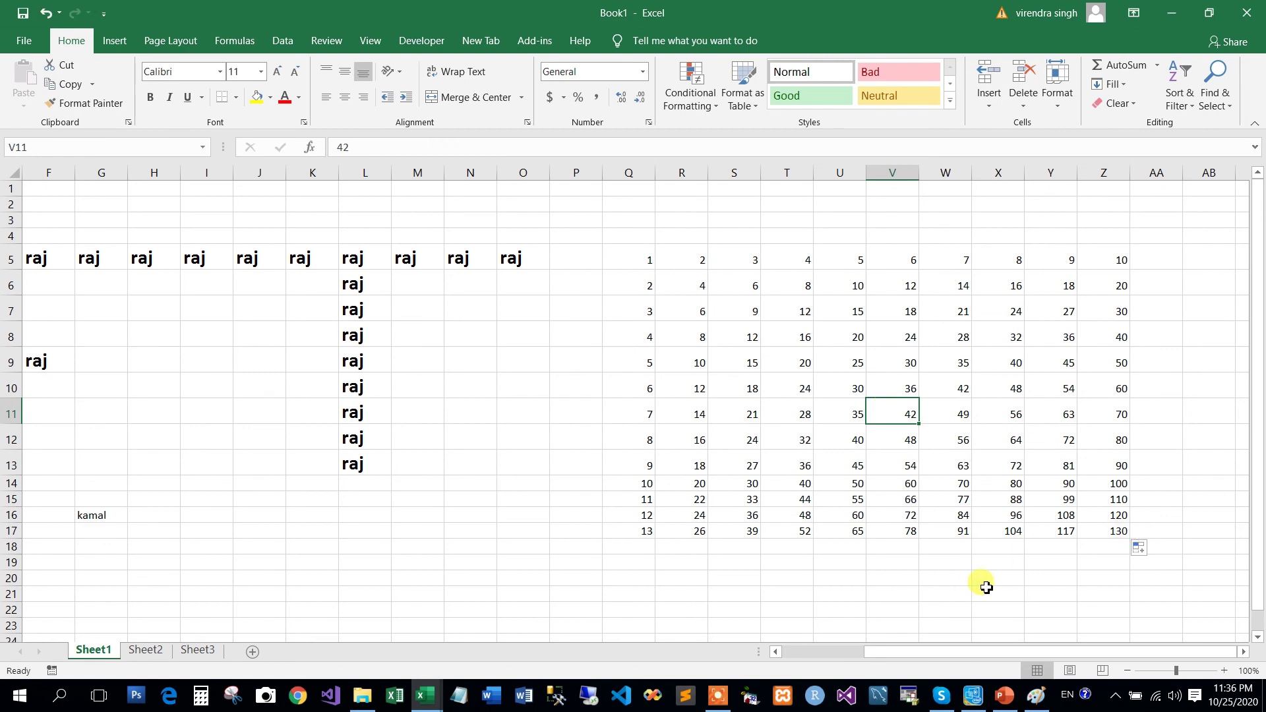
# - Select cell E6, switch to PowerPoint and place the text cursor in the Worksheet bullet of the Excel terminology slide
pyautogui.moveTo(941, 657); pyautogui.dragTo(630, 627)
pyautogui.click(266, 275)
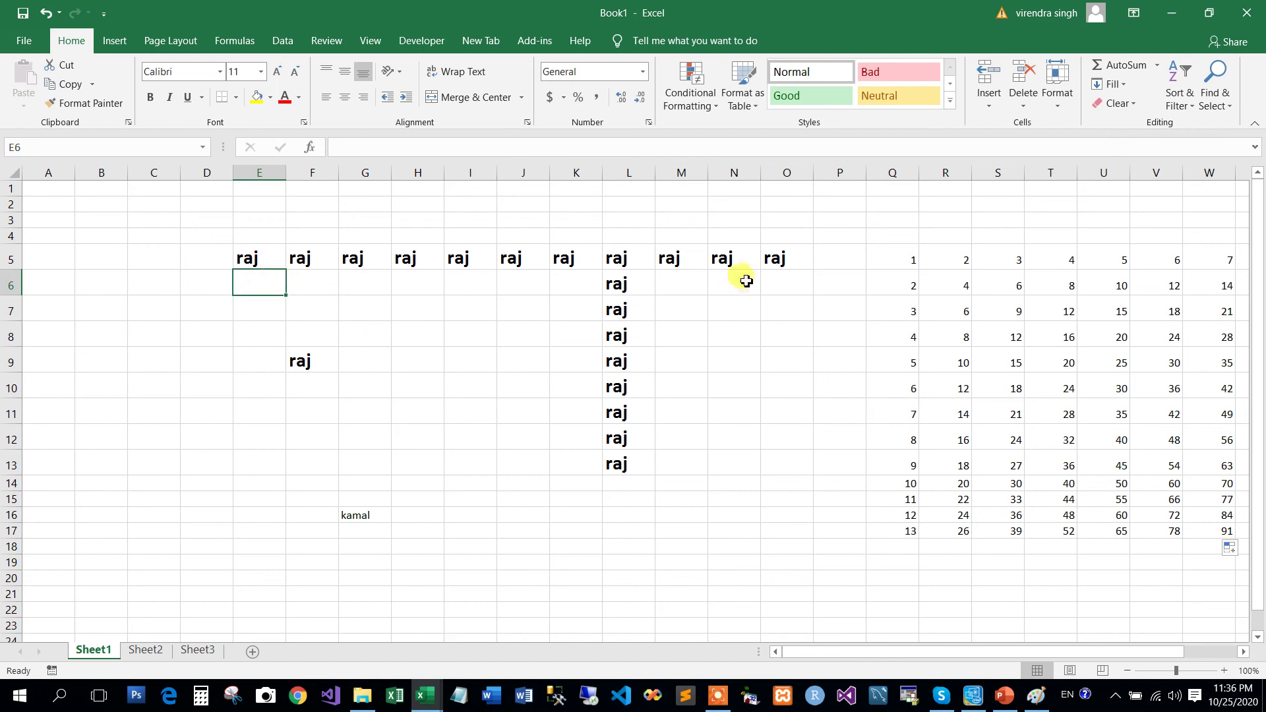
pyautogui.click(1003, 695)
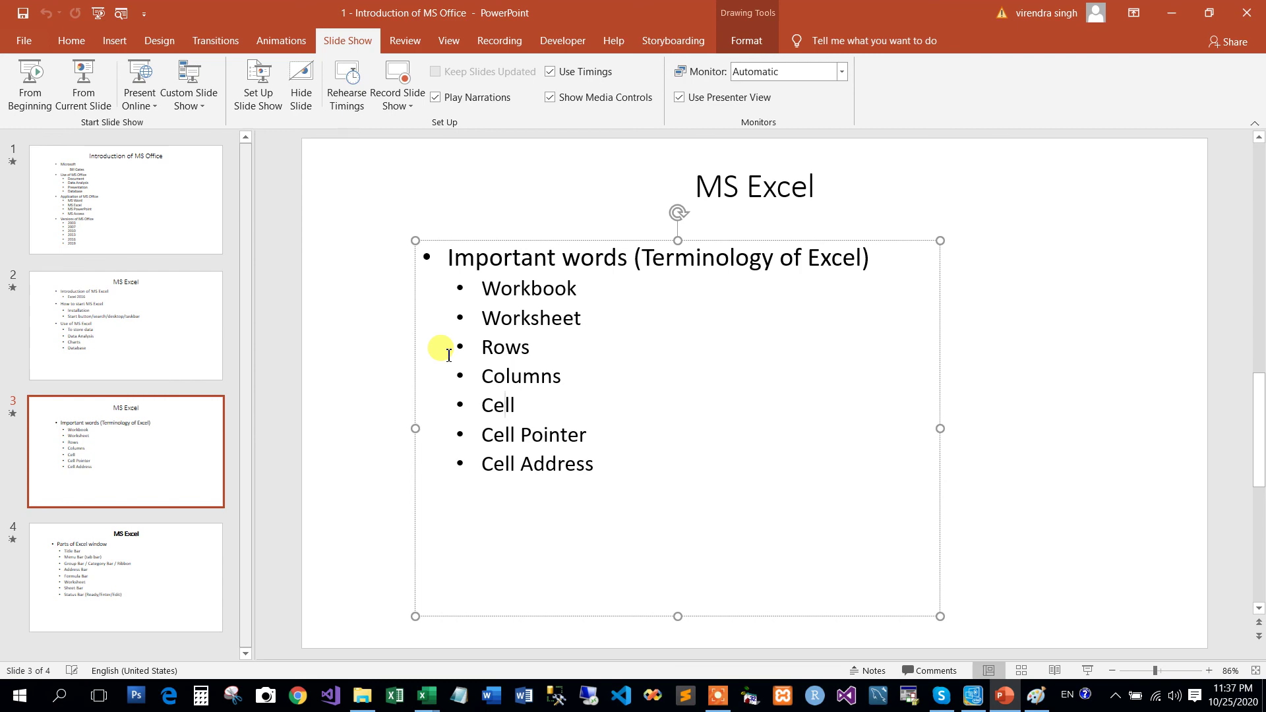
pyautogui.click(512, 318)
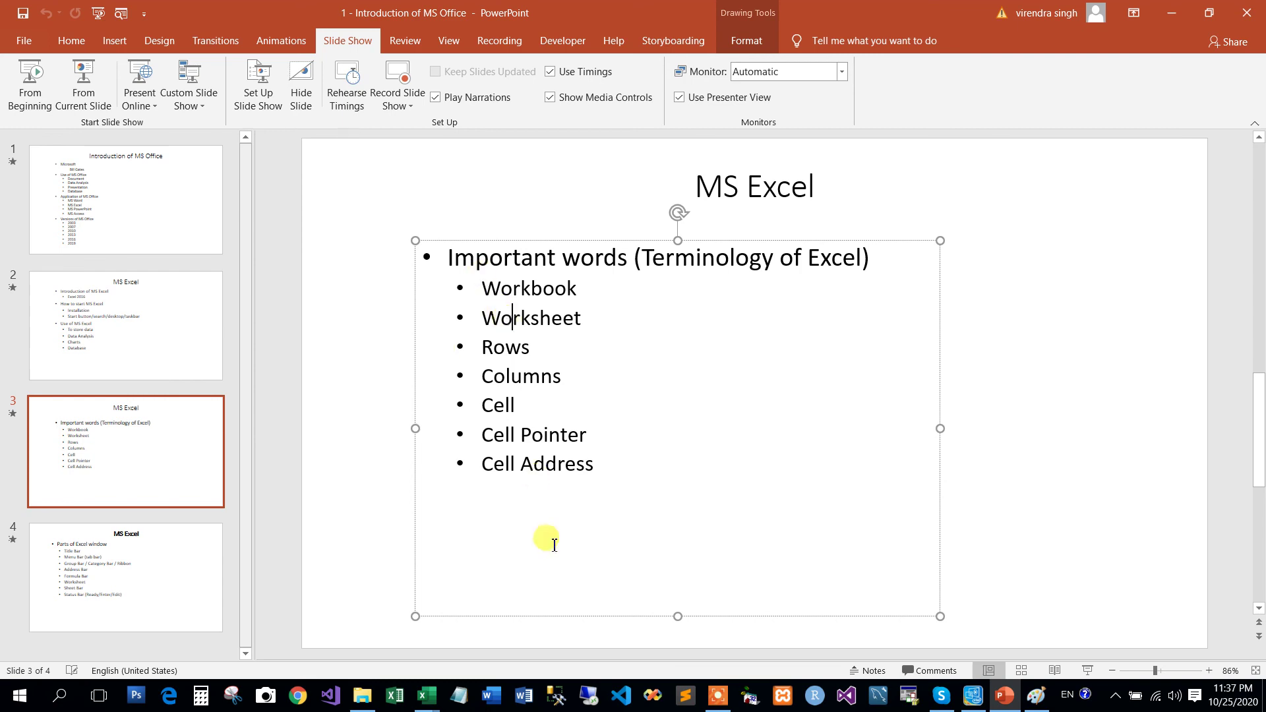
# - Switch back to Book1 in Excel and point out the worksheet area by selecting B3:I12, E19 and D10
pyautogui.click(435, 693)
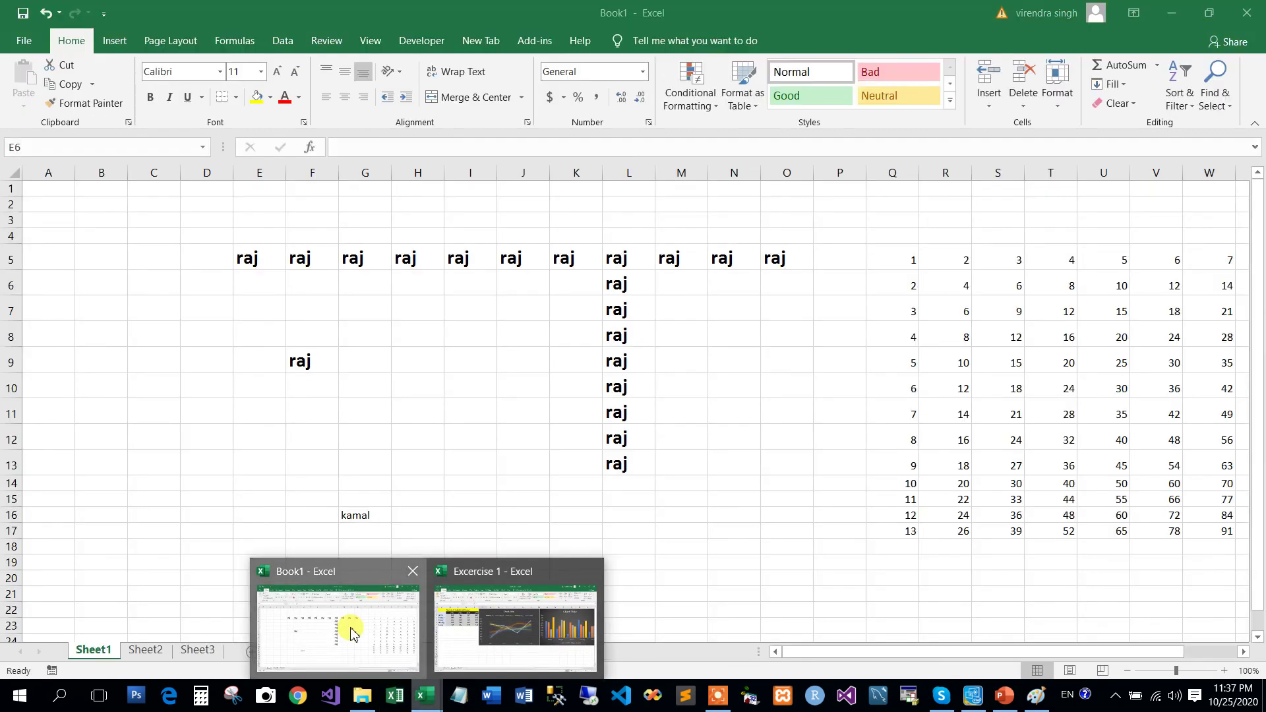
pyautogui.click(345, 627)
pyautogui.moveTo(130, 220); pyautogui.dragTo(481, 435)
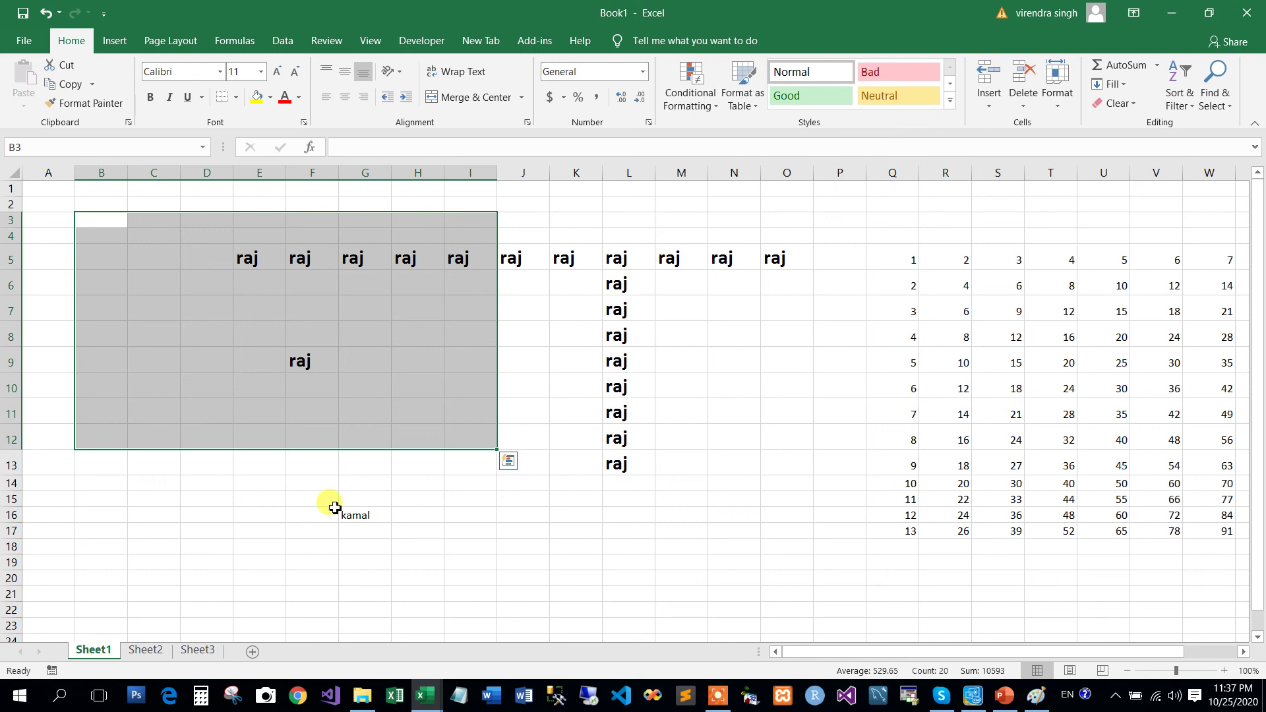
pyautogui.click(238, 562)
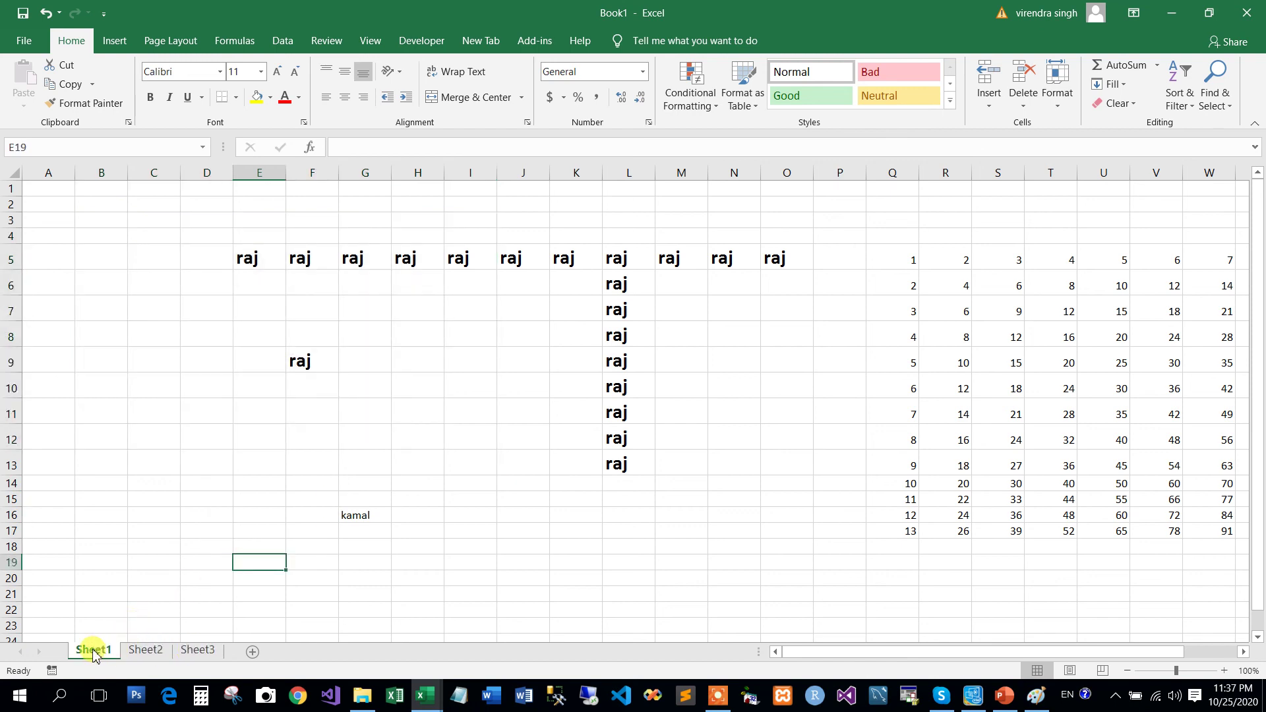
pyautogui.click(204, 383)
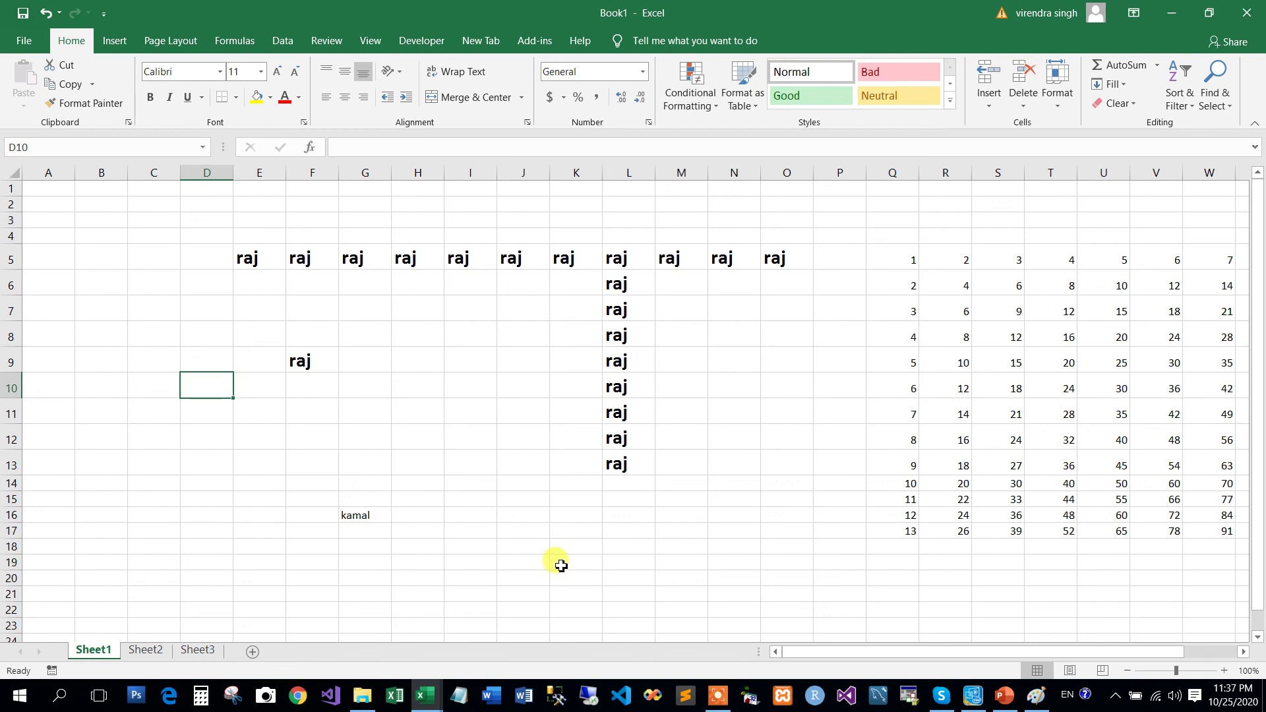
# - Check the terminology slide in PowerPoint, return to Excel, and select a block of cells from A1 and cell B4
pyautogui.click(1007, 698)
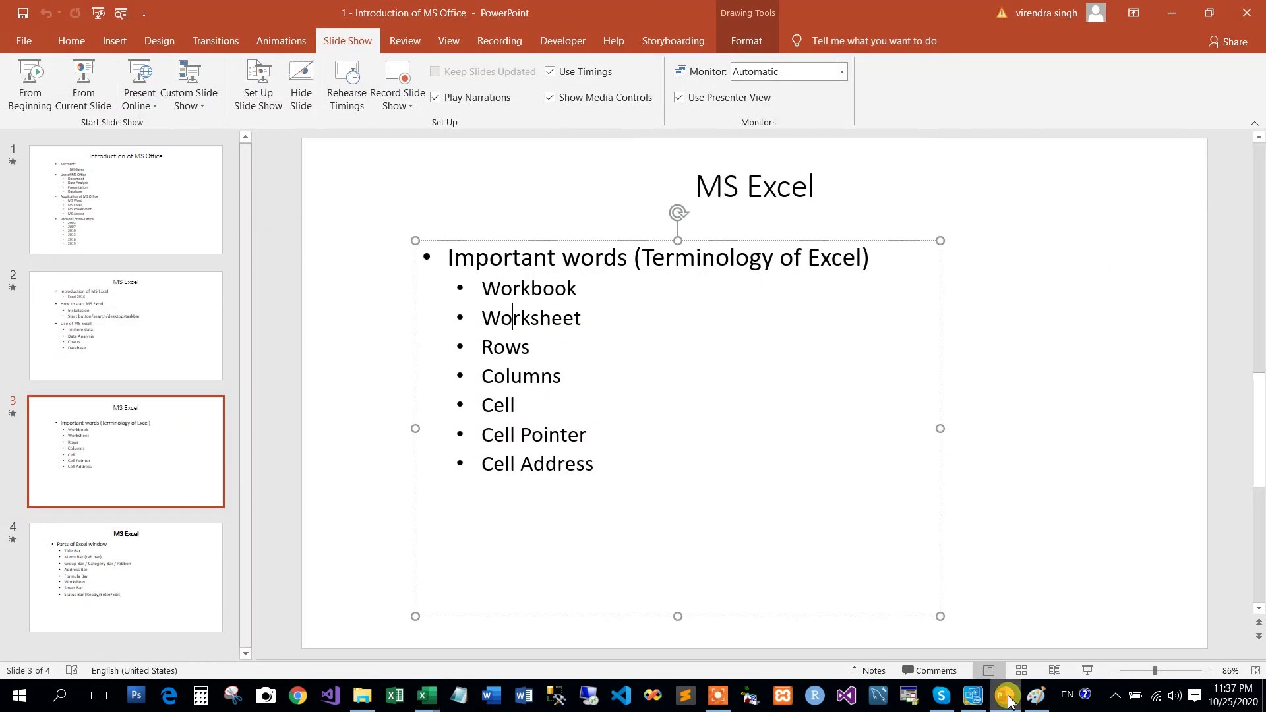
pyautogui.click(1007, 698)
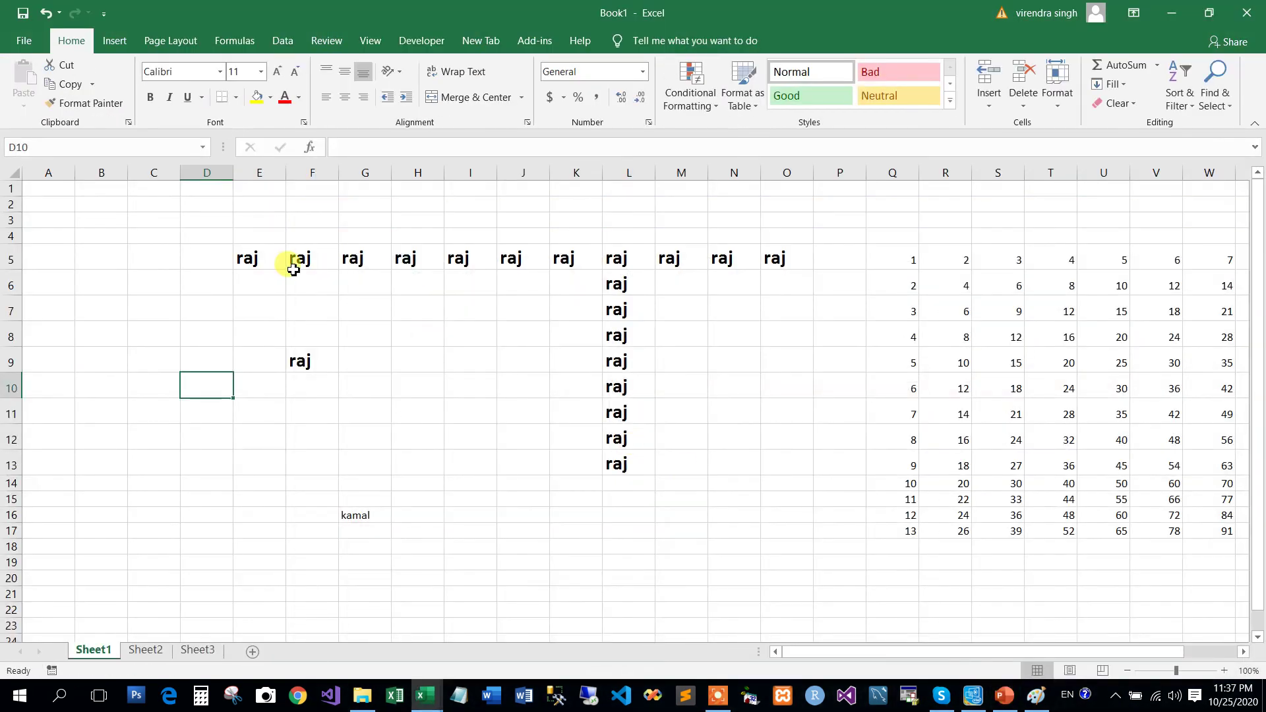
pyautogui.moveTo(65, 191); pyautogui.dragTo(145, 276)
pyautogui.click(109, 232)
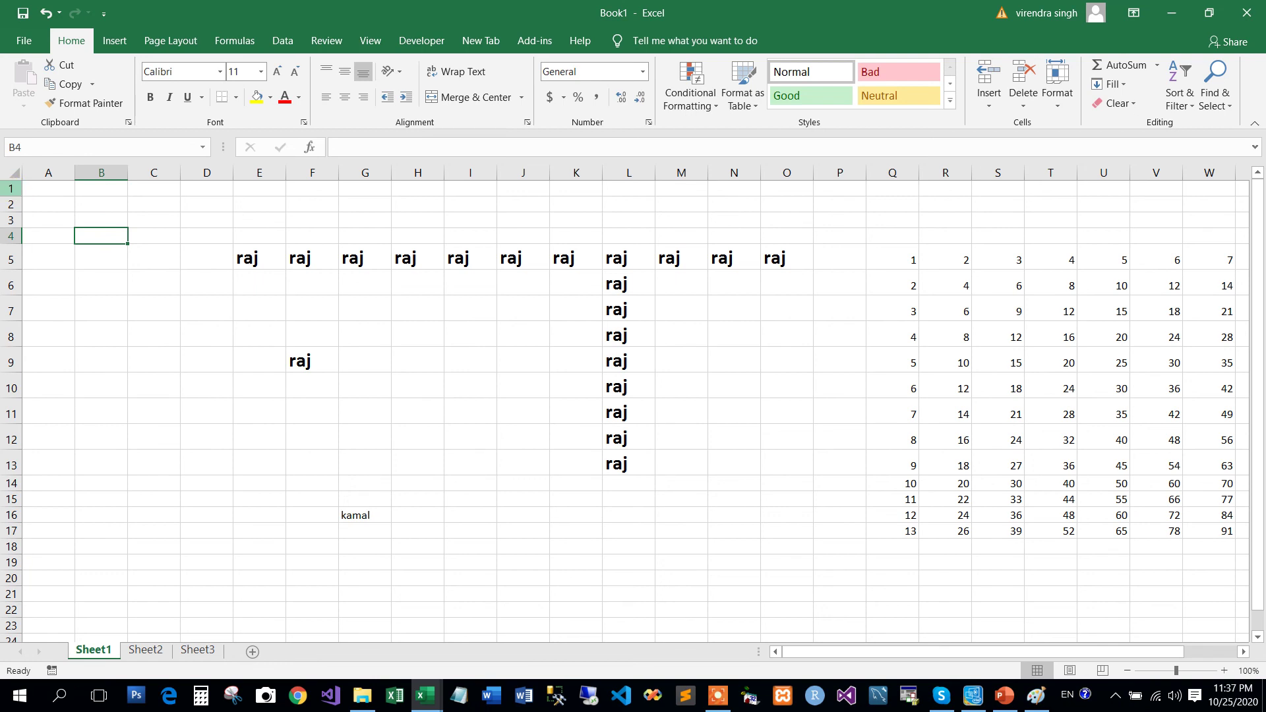
# - Demonstrate rows and columns by selecting rows 1 and 2, followed by columns A, B and C
pyautogui.click(10, 188)
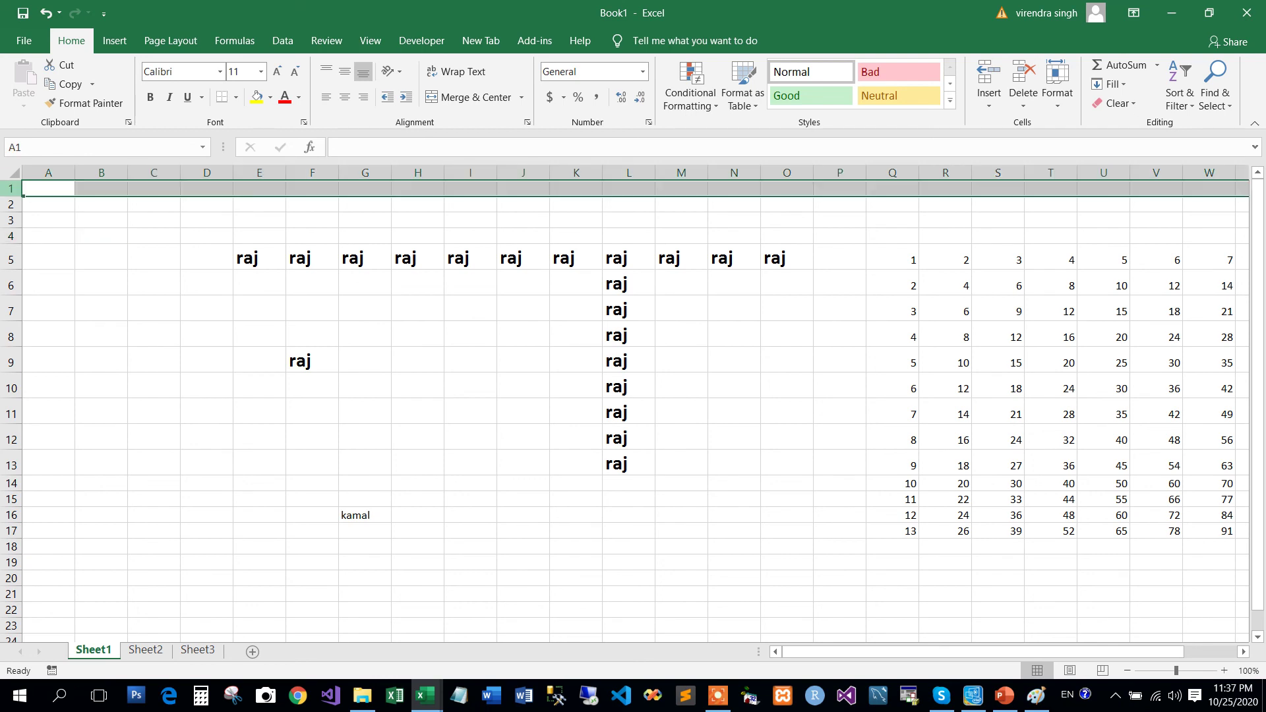
pyautogui.click(11, 204)
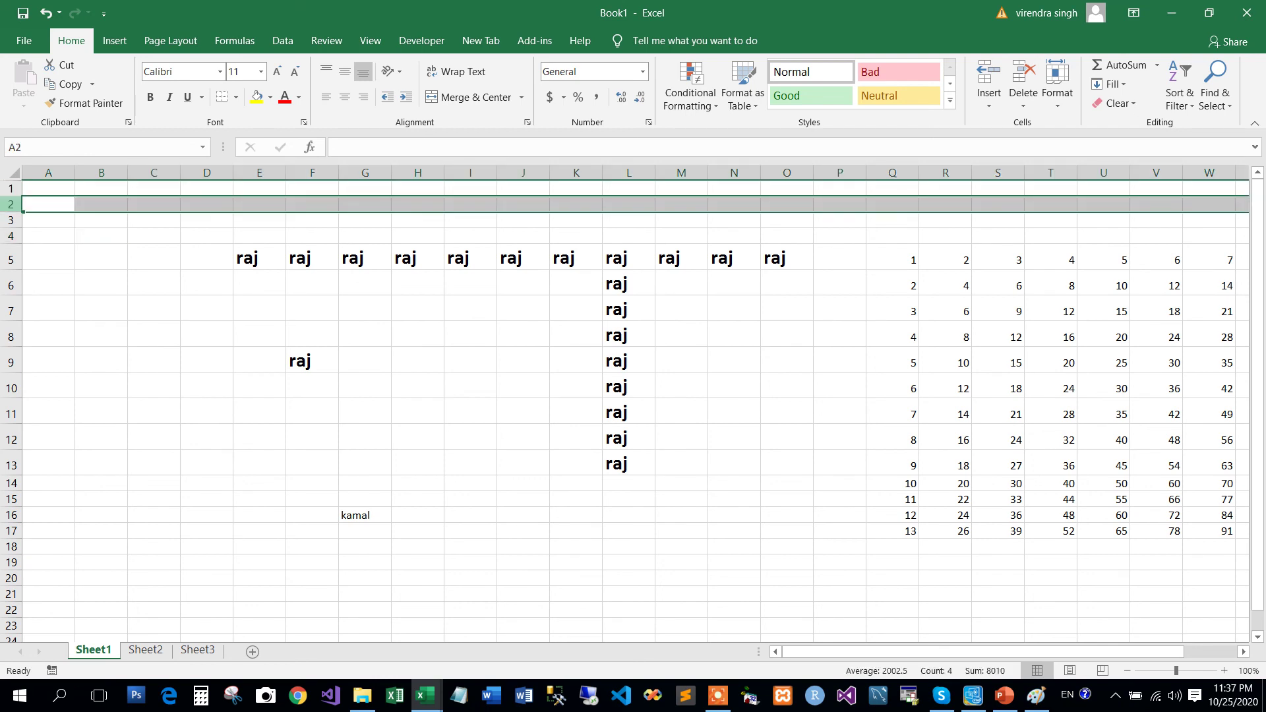
pyautogui.click(53, 175)
pyautogui.click(109, 173)
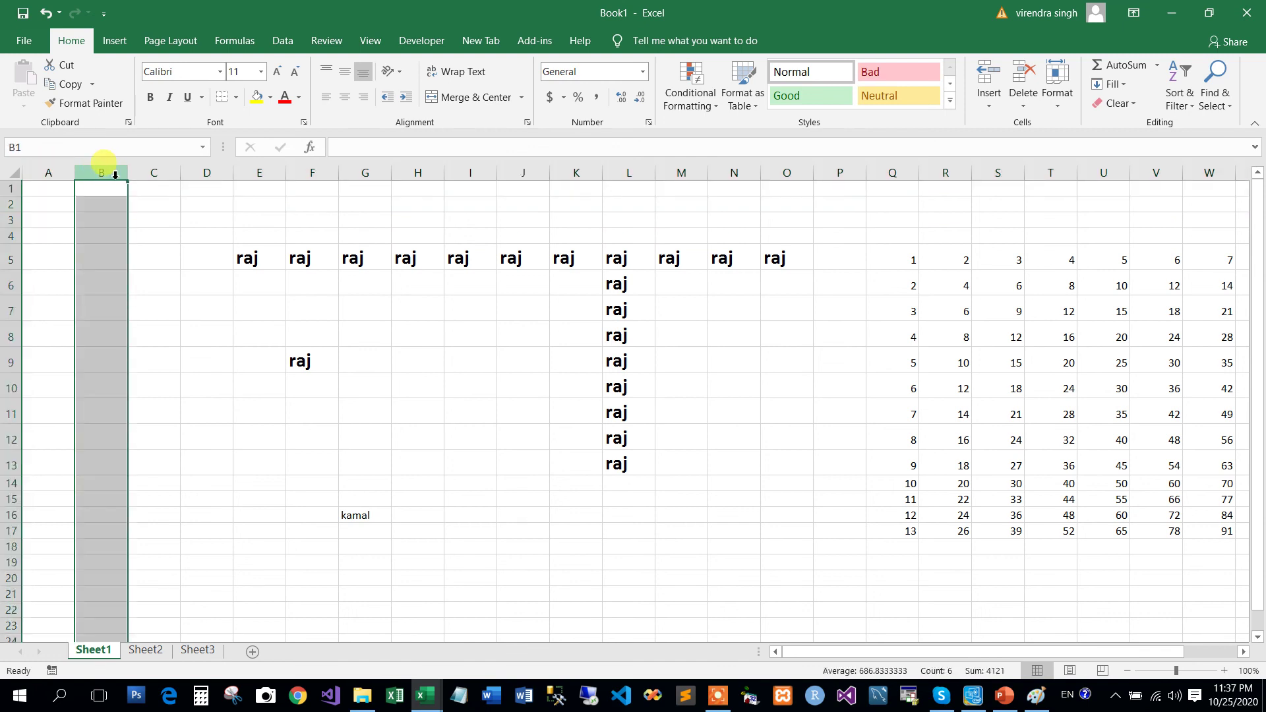
pyautogui.click(154, 174)
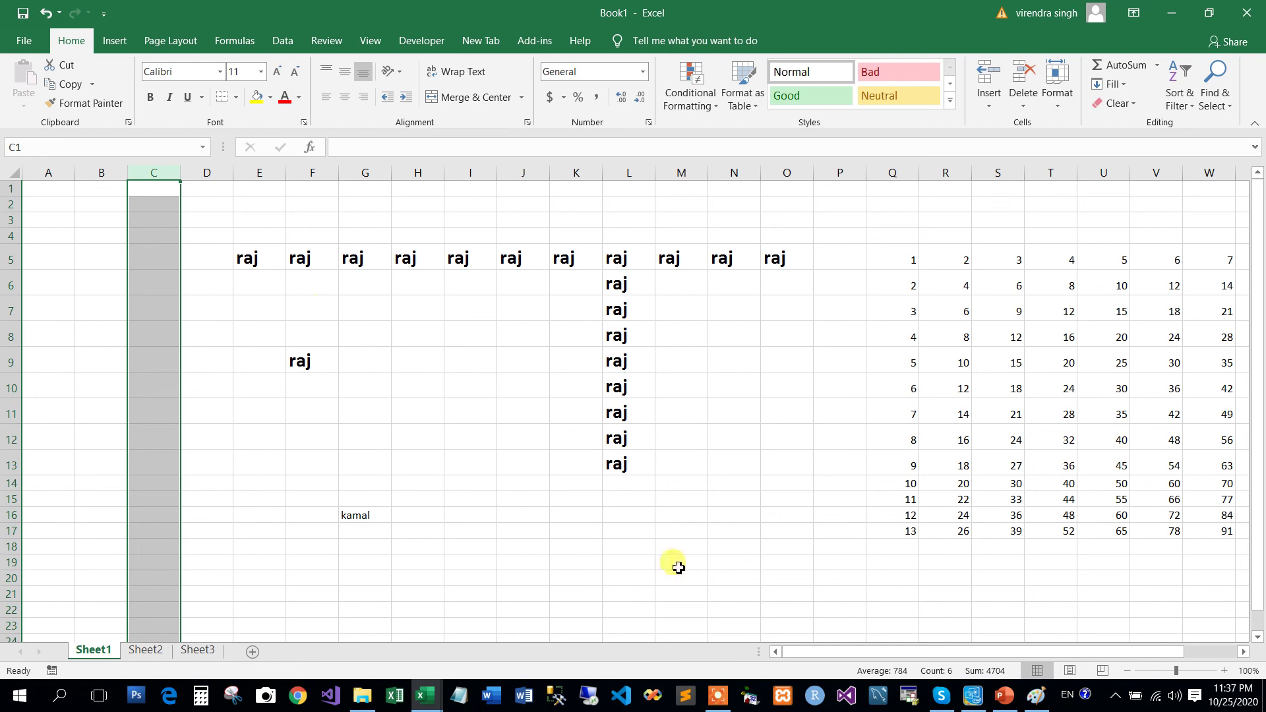
# - Consult the terminology slide in PowerPoint, return to Excel and demonstrate cells by selecting G9, two small cell blocks and D11
pyautogui.click(1001, 696)
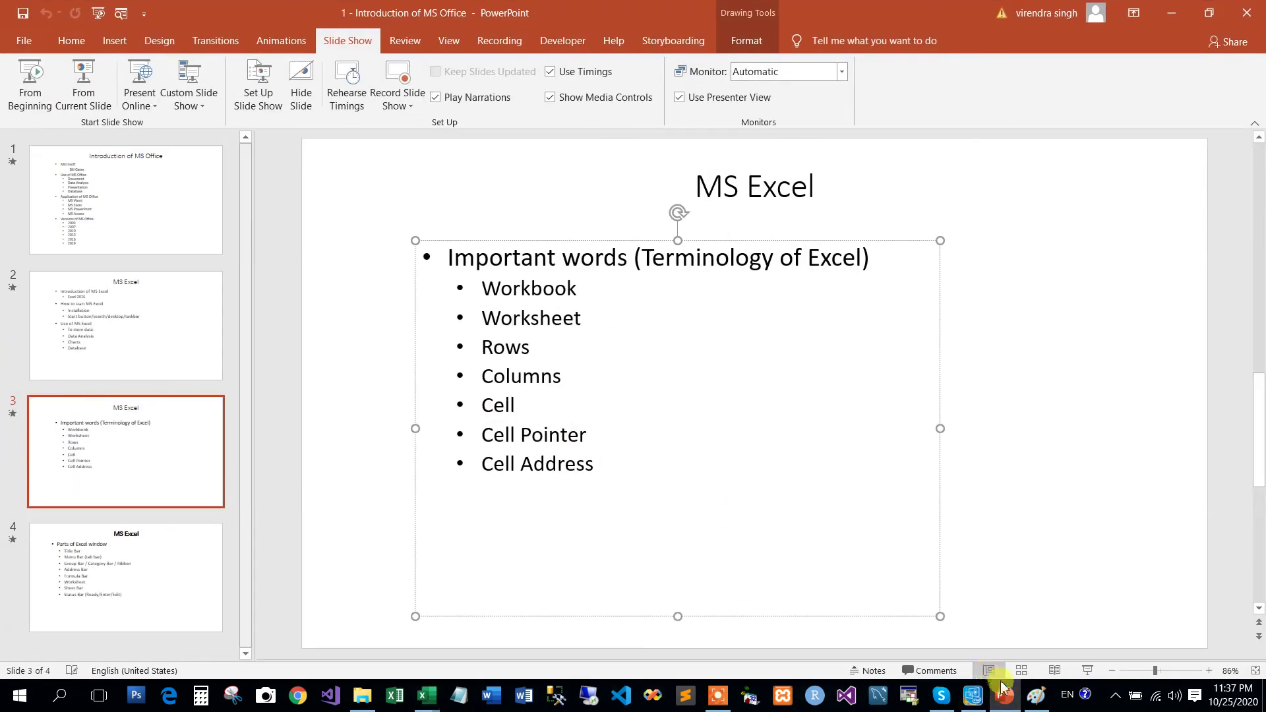
pyautogui.click(1009, 701)
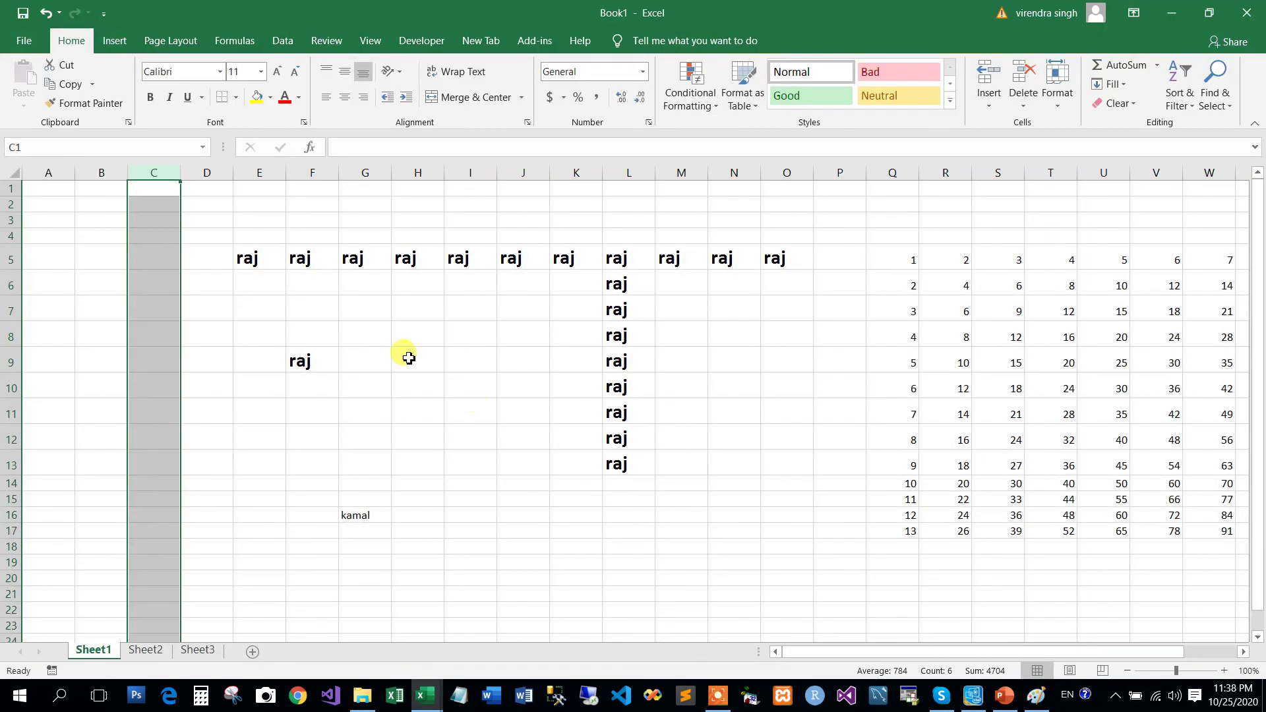
pyautogui.click(361, 369)
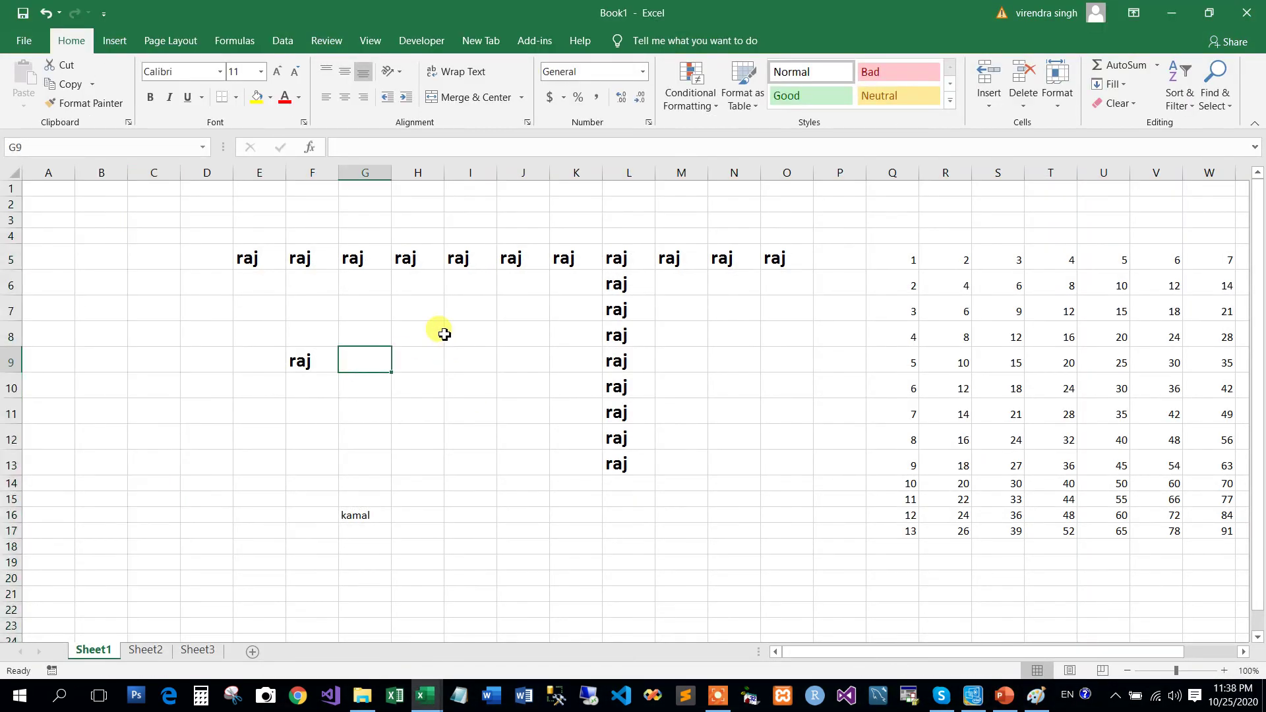
pyautogui.moveTo(441, 330); pyautogui.dragTo(532, 387)
pyautogui.moveTo(81, 329); pyautogui.dragTo(164, 432)
pyautogui.click(229, 415)
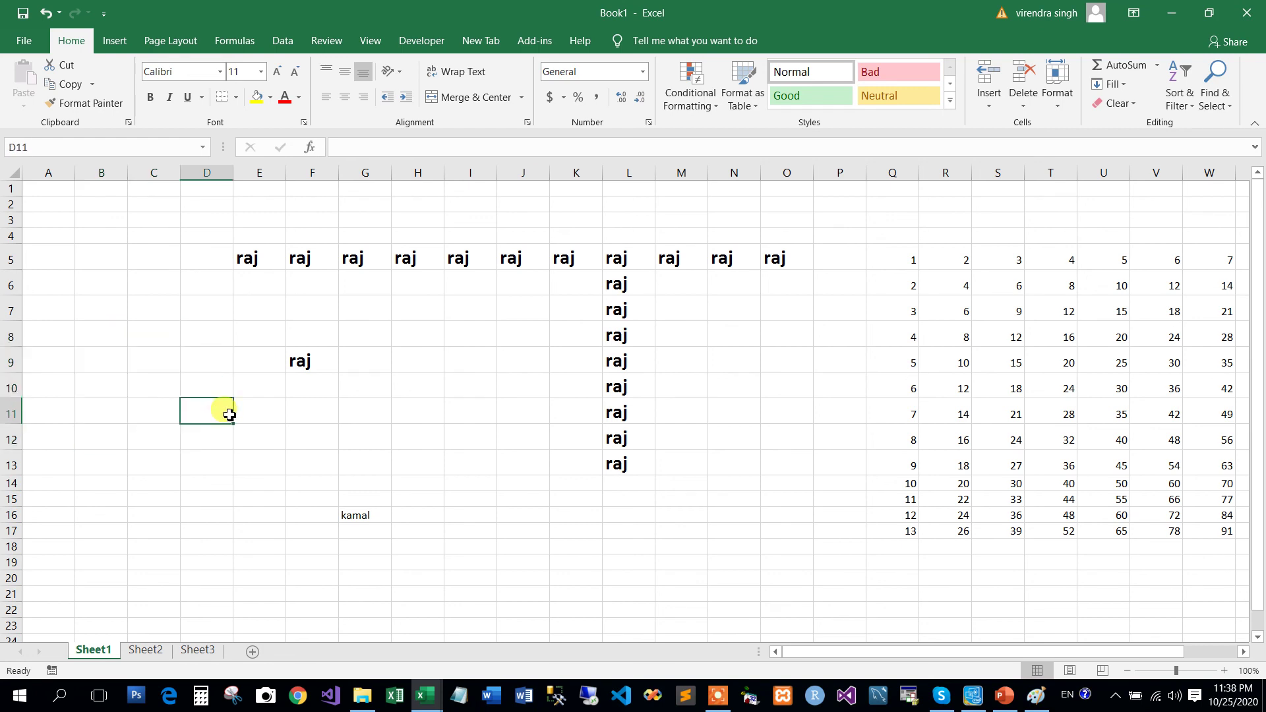
# - Move the cell pointer to G11, I12, F11 and H10, highlight H10's address in the Name Box, and select E10
pyautogui.click(388, 418)
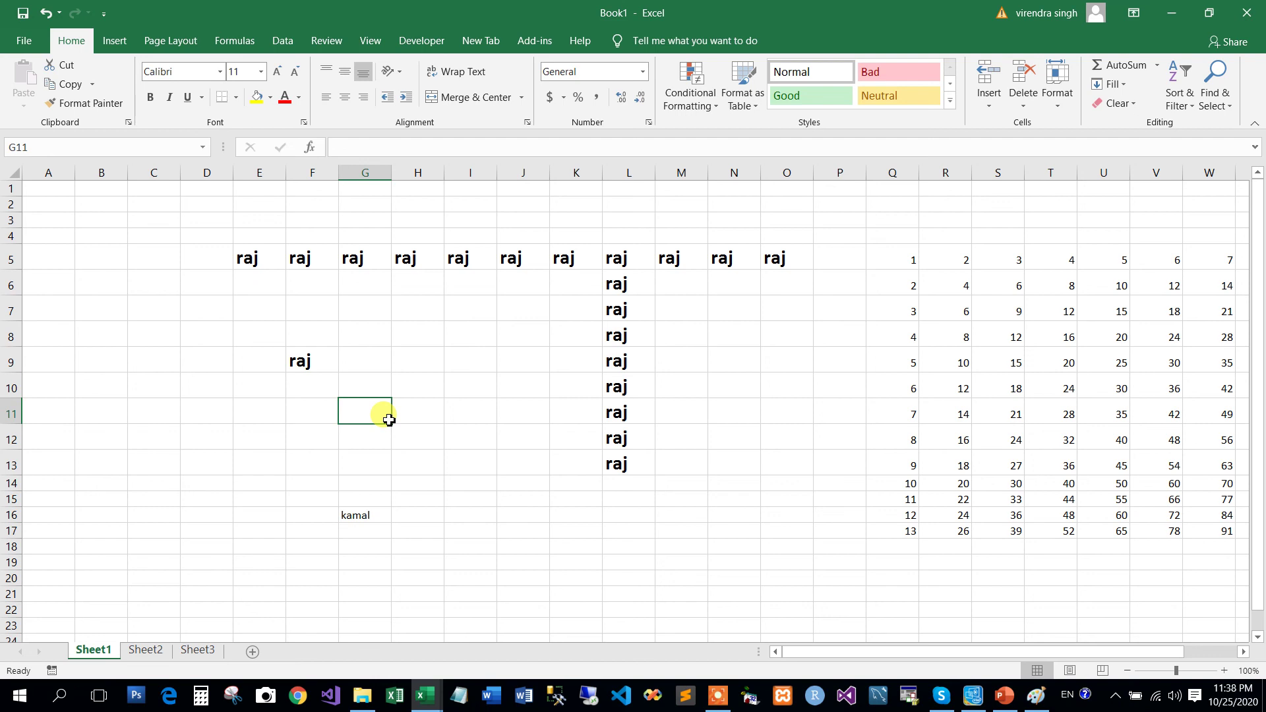
pyautogui.click(491, 441)
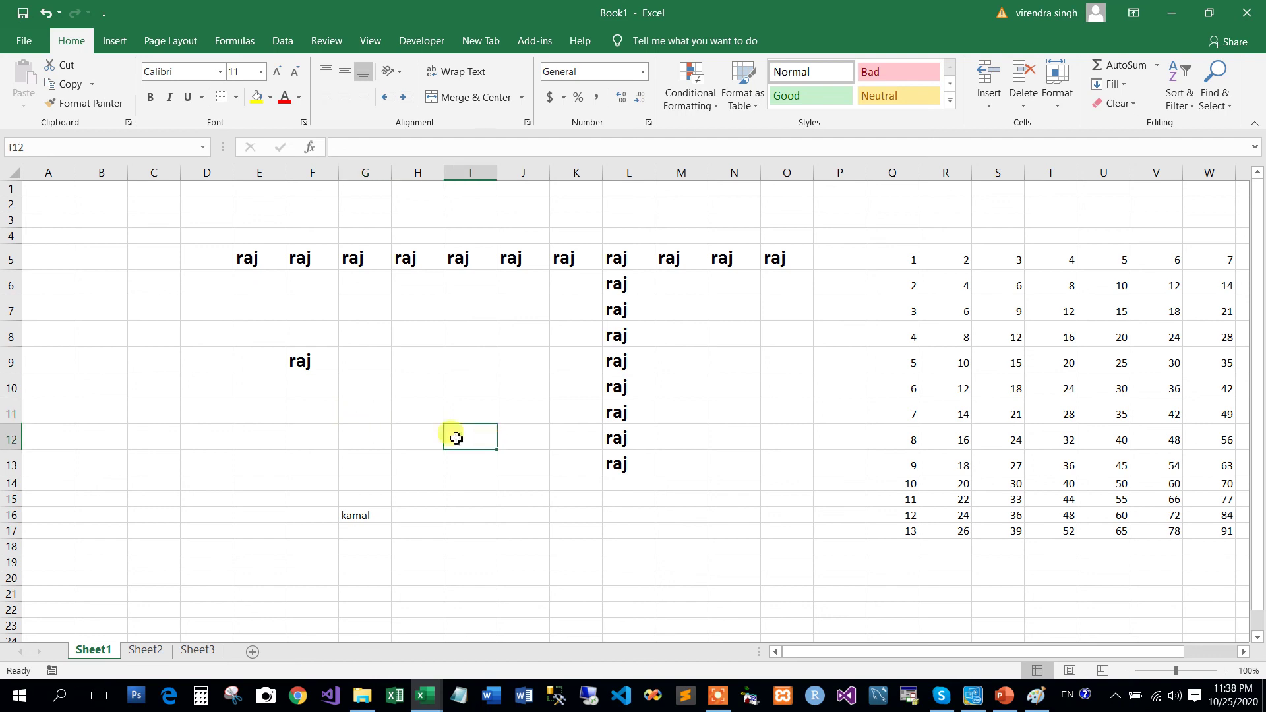
pyautogui.doubleClick(306, 414)
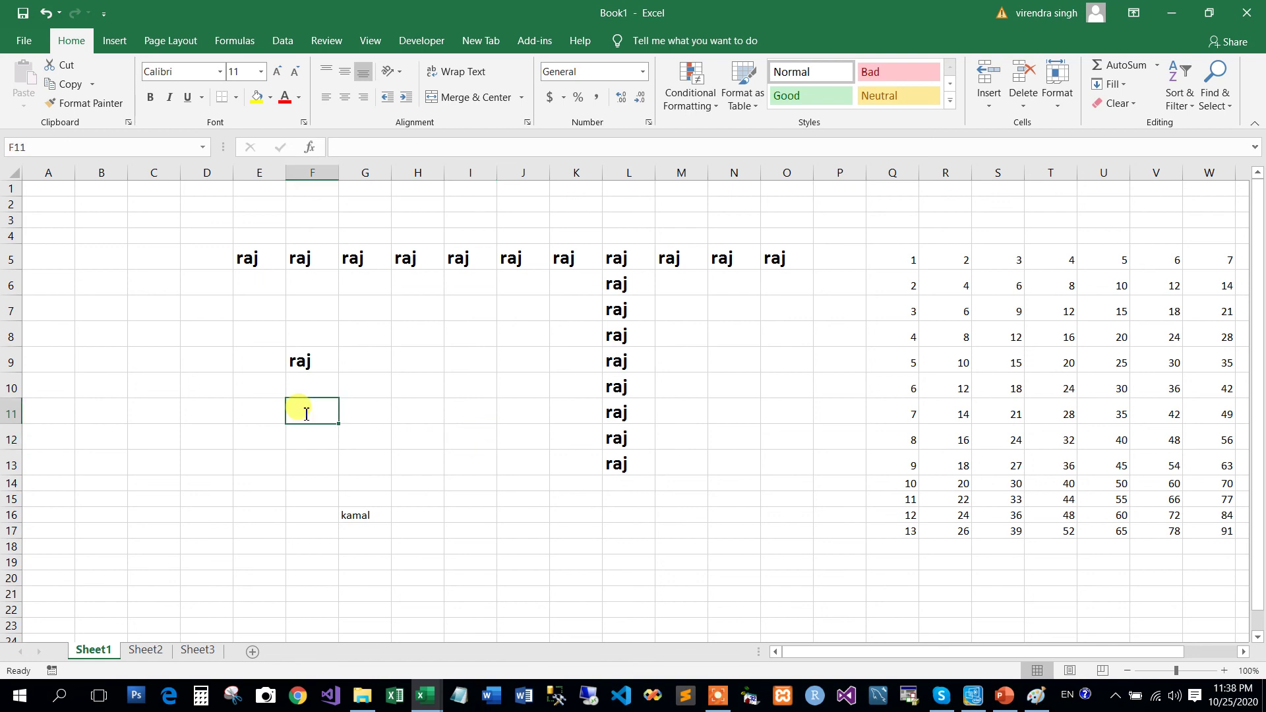
pyautogui.click(422, 389)
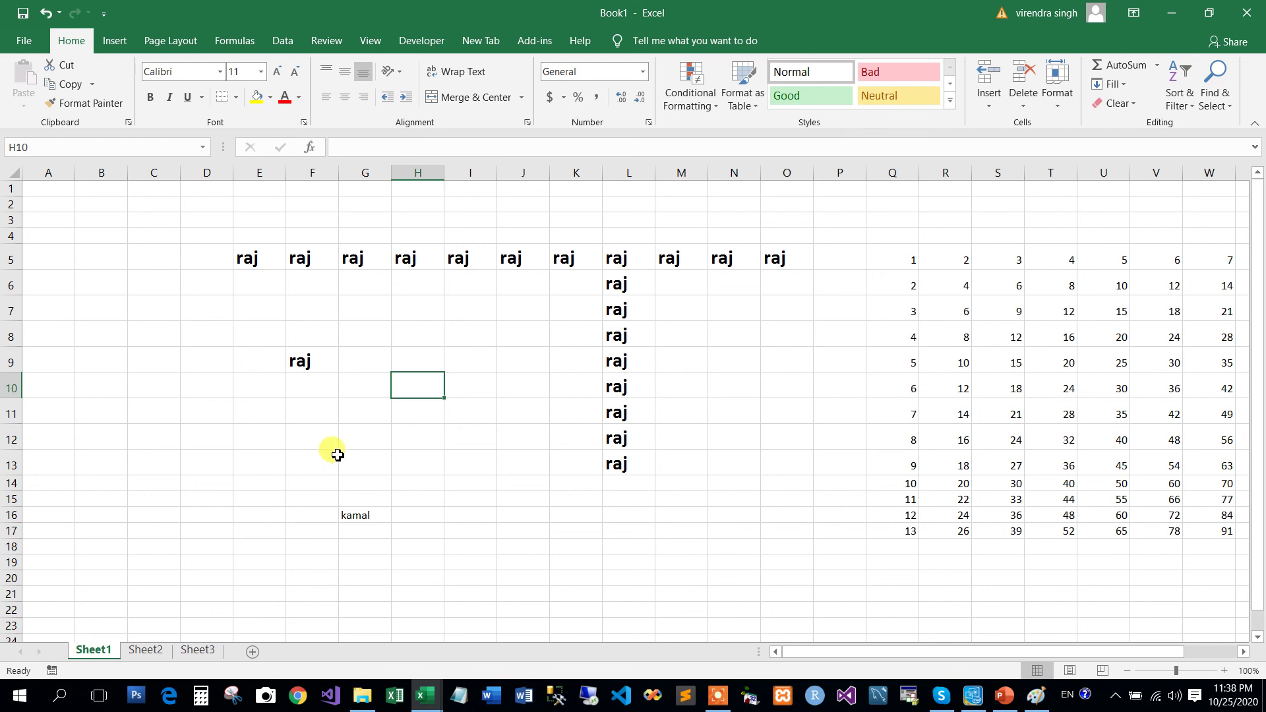
pyautogui.click(62, 148)
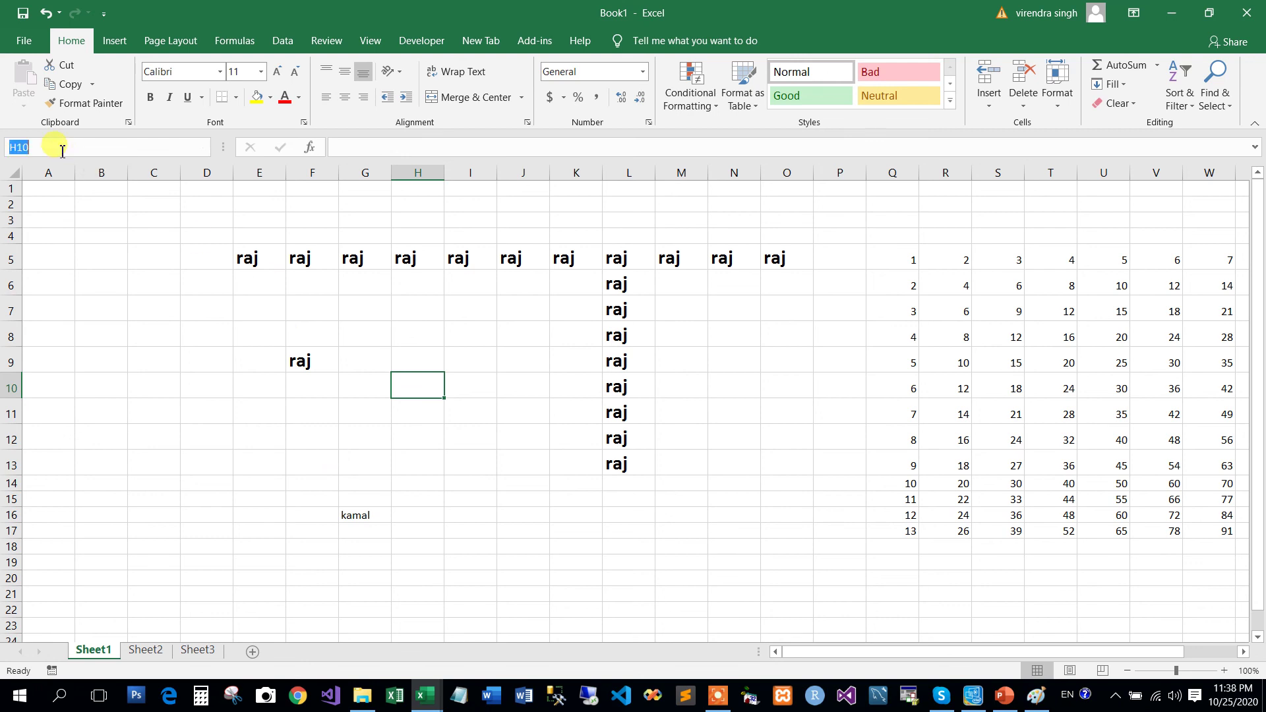
pyautogui.click(263, 394)
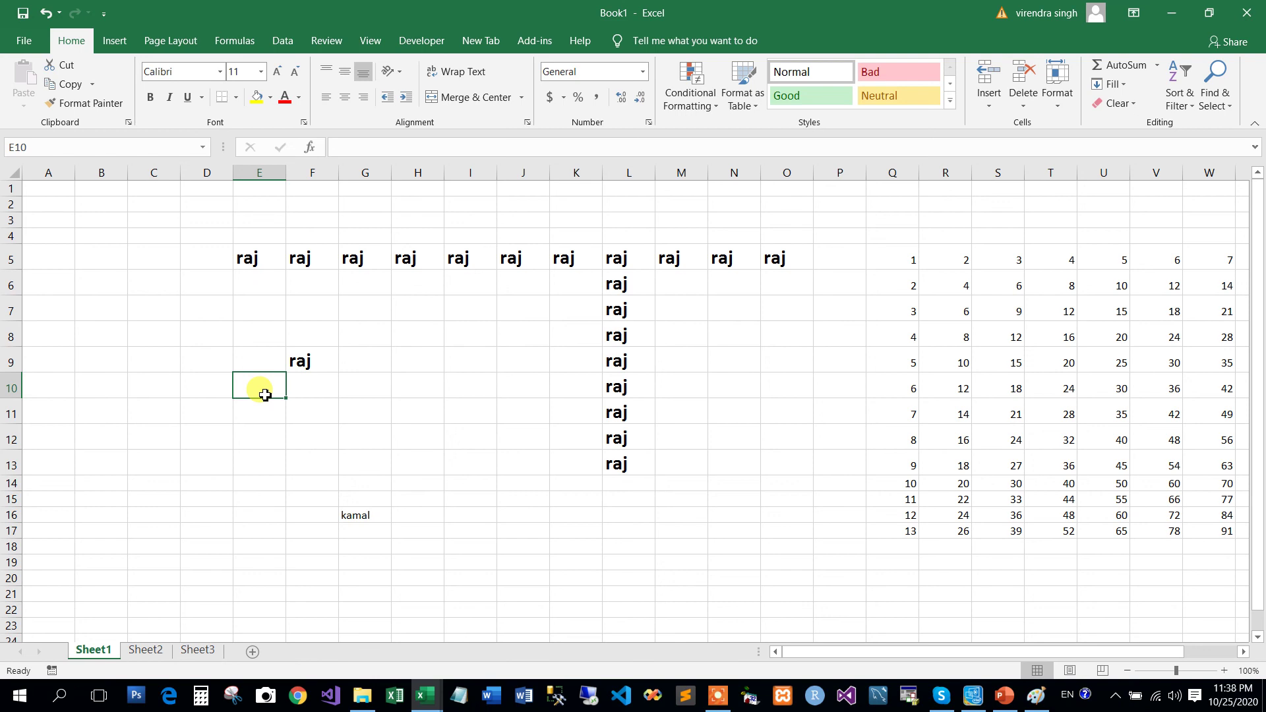
# - Review the terminology slide in PowerPoint once more, return to Excel and select cell I15
pyautogui.click(1005, 696)
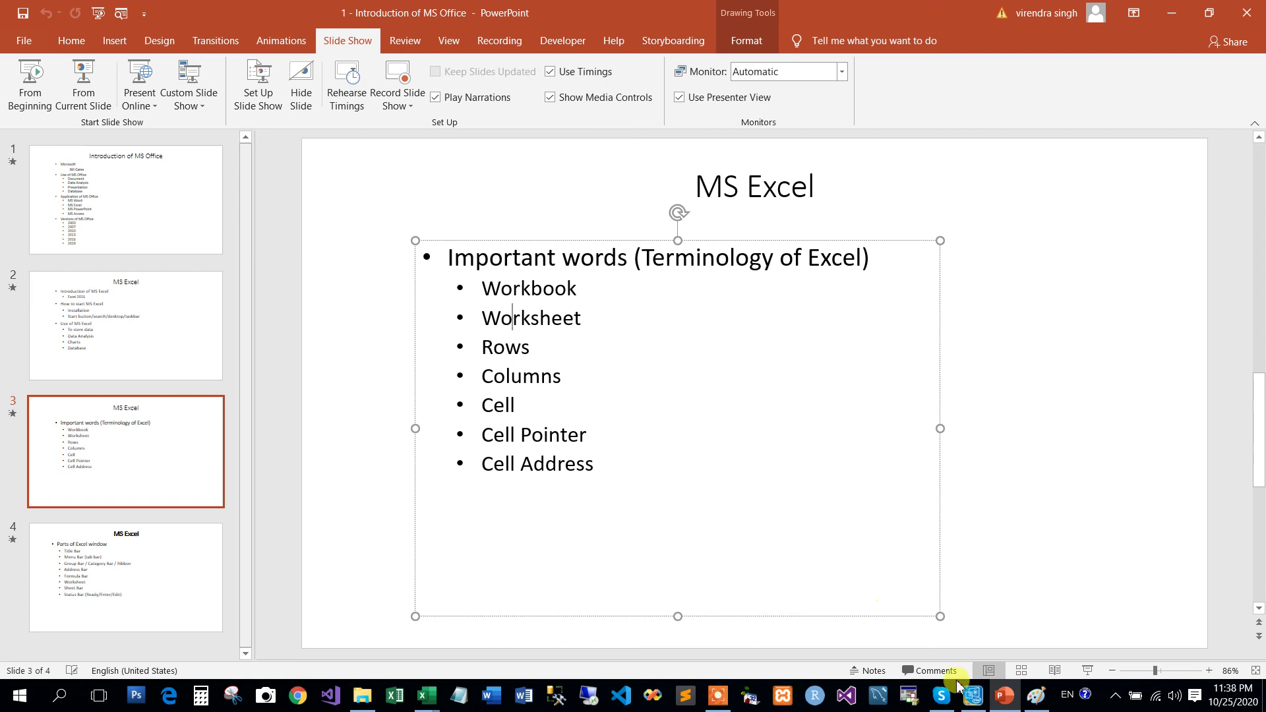
pyautogui.click(1005, 695)
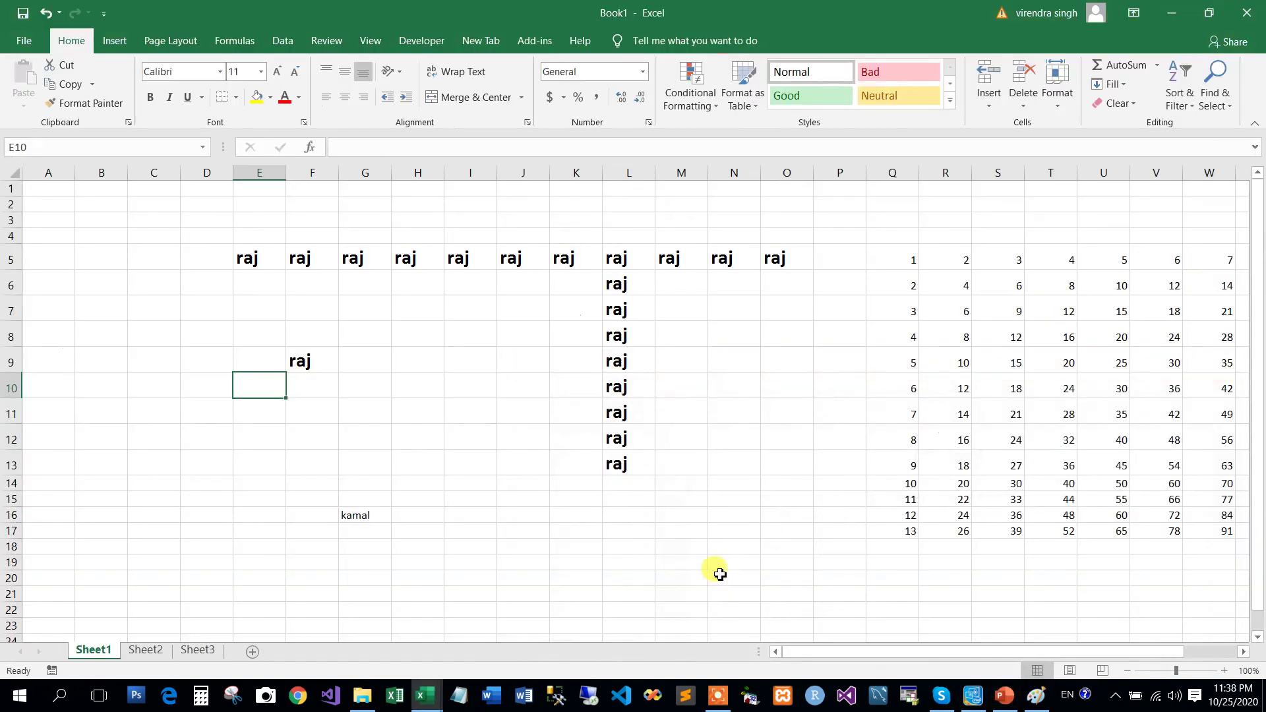
pyautogui.click(461, 501)
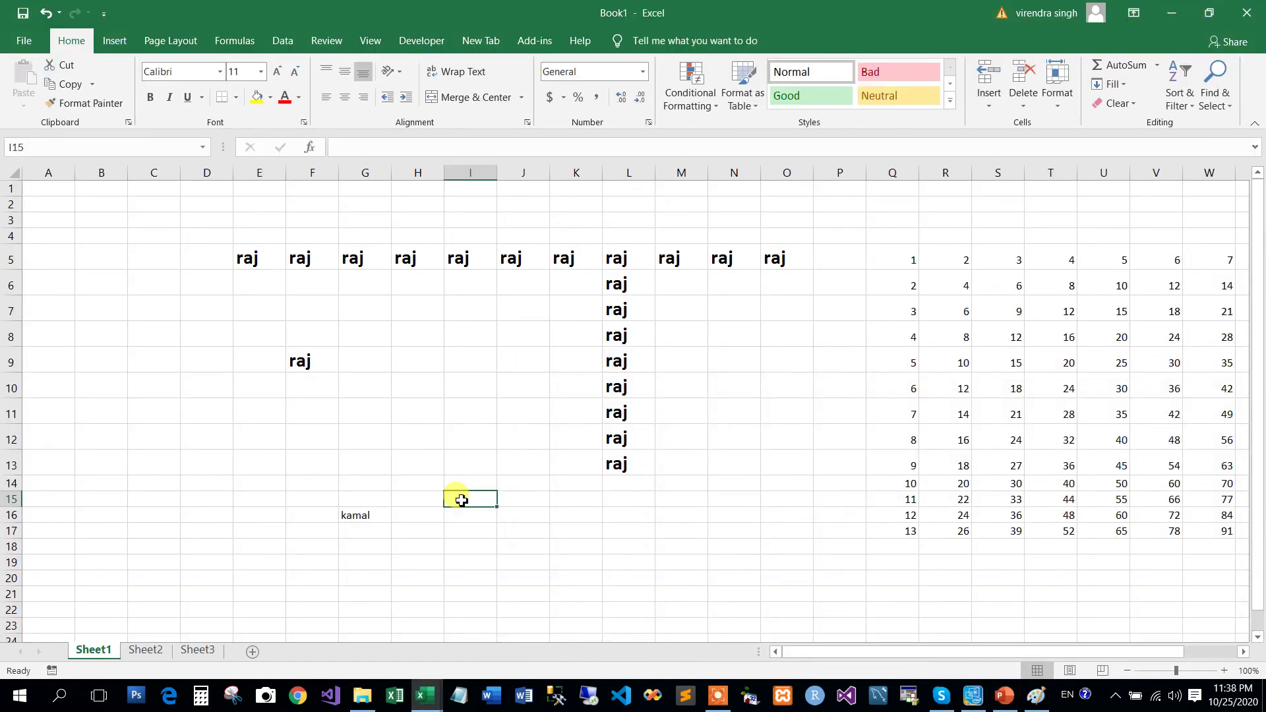